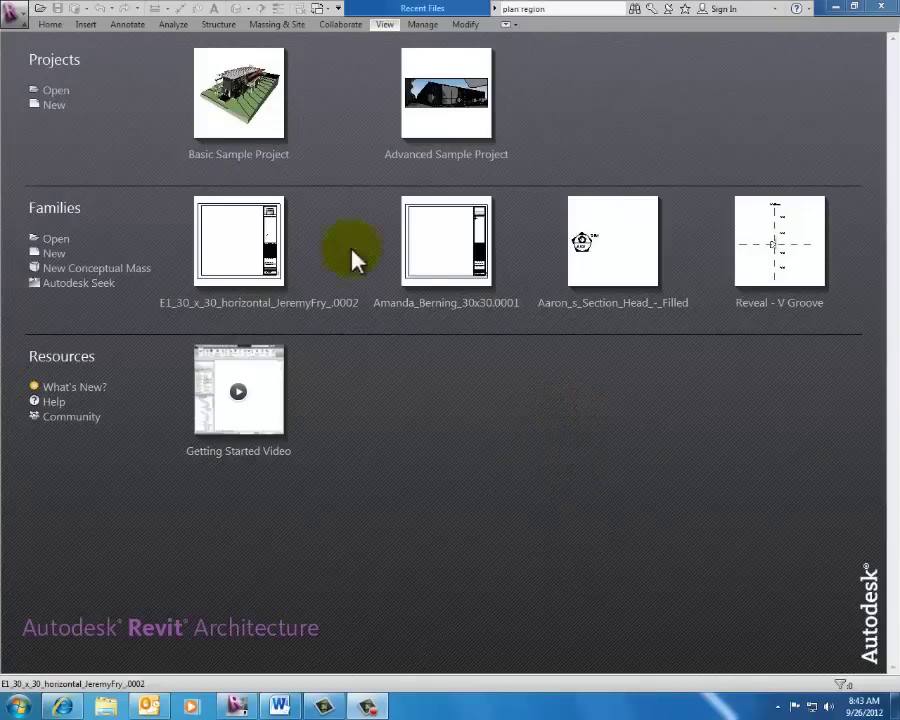
- Create a new project from the Commercial-Default template in the US Imperial templates
click(20, 16)
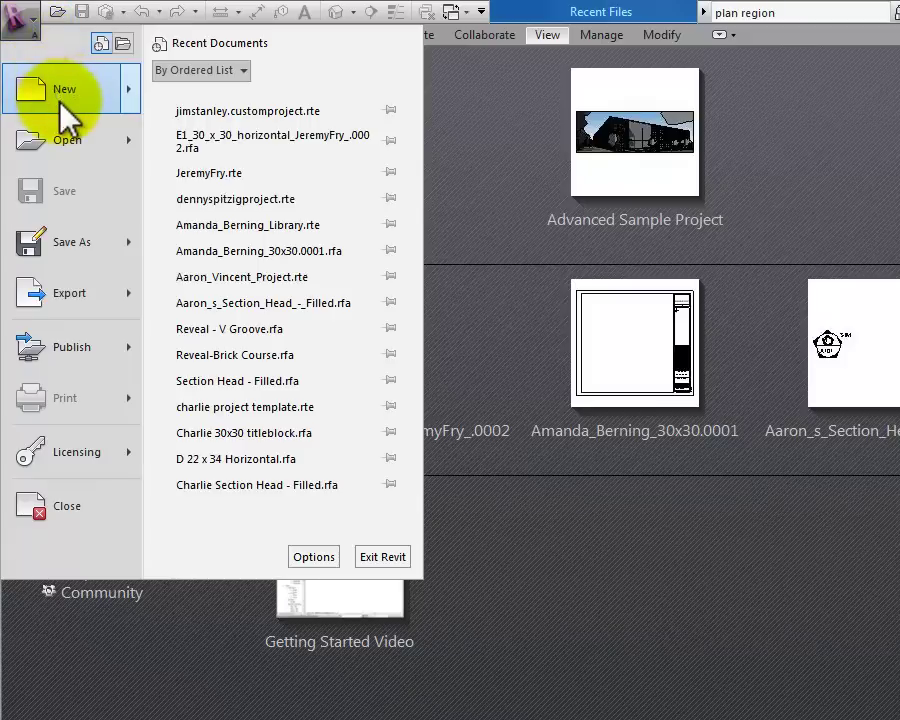
mouse_move(60, 100)
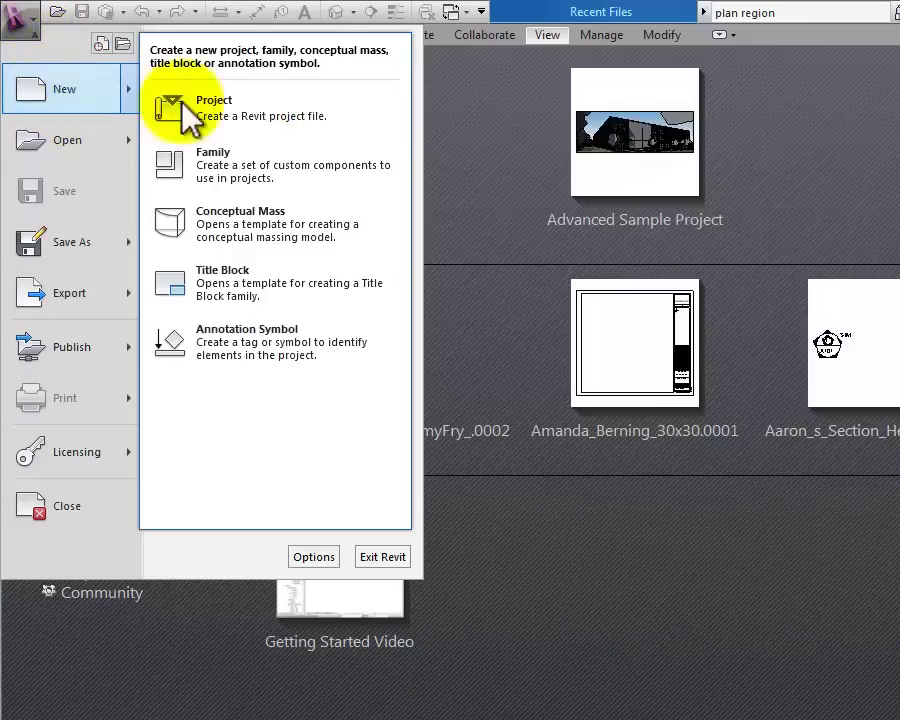
click(272, 122)
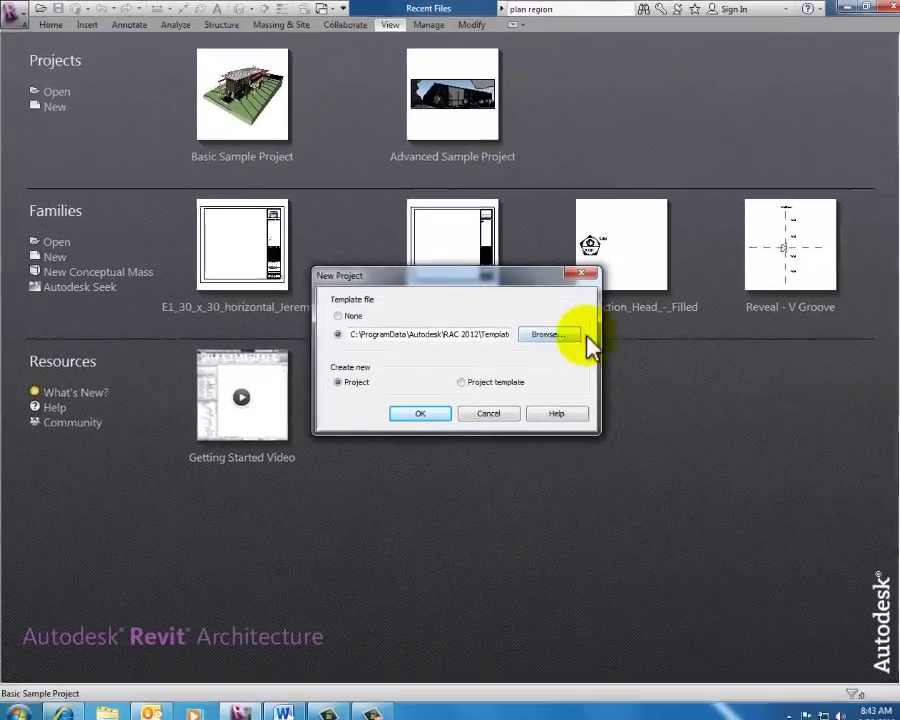
click(663, 404)
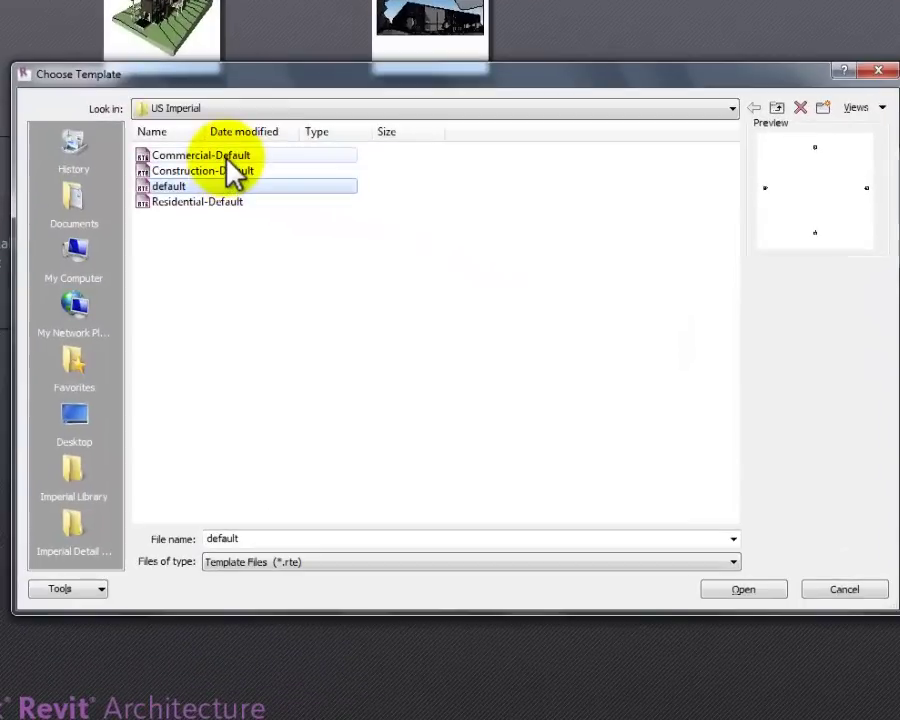
click(225, 157)
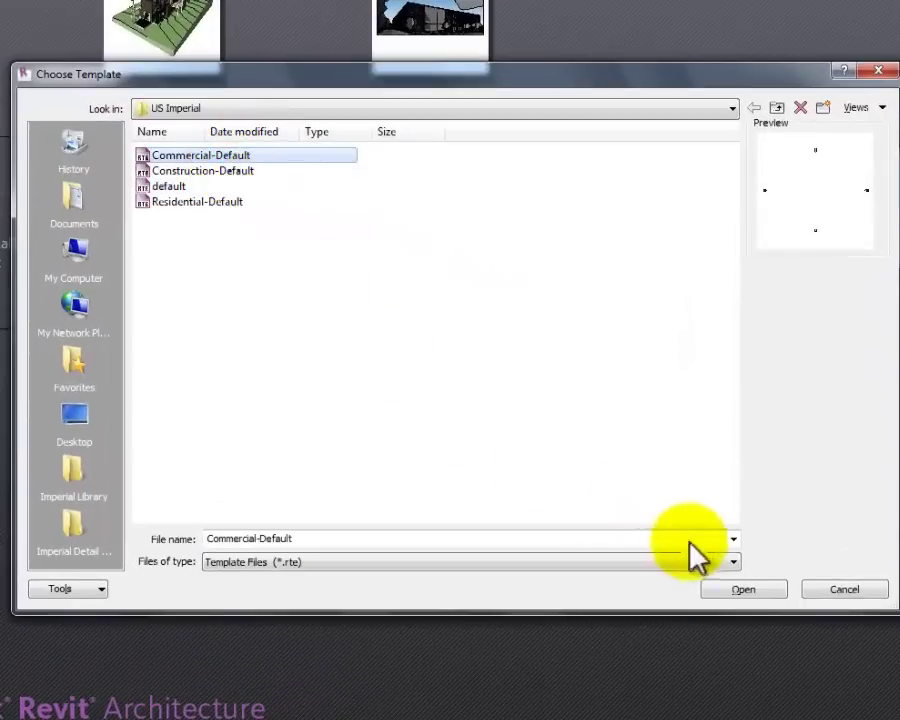
click(752, 588)
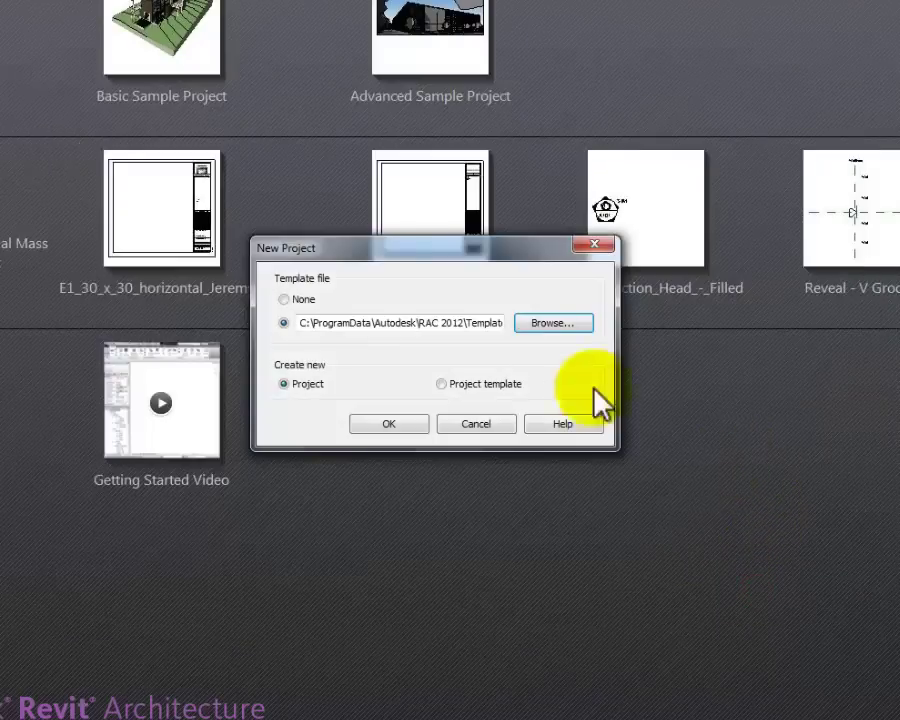
drag(360, 250, 398, 201)
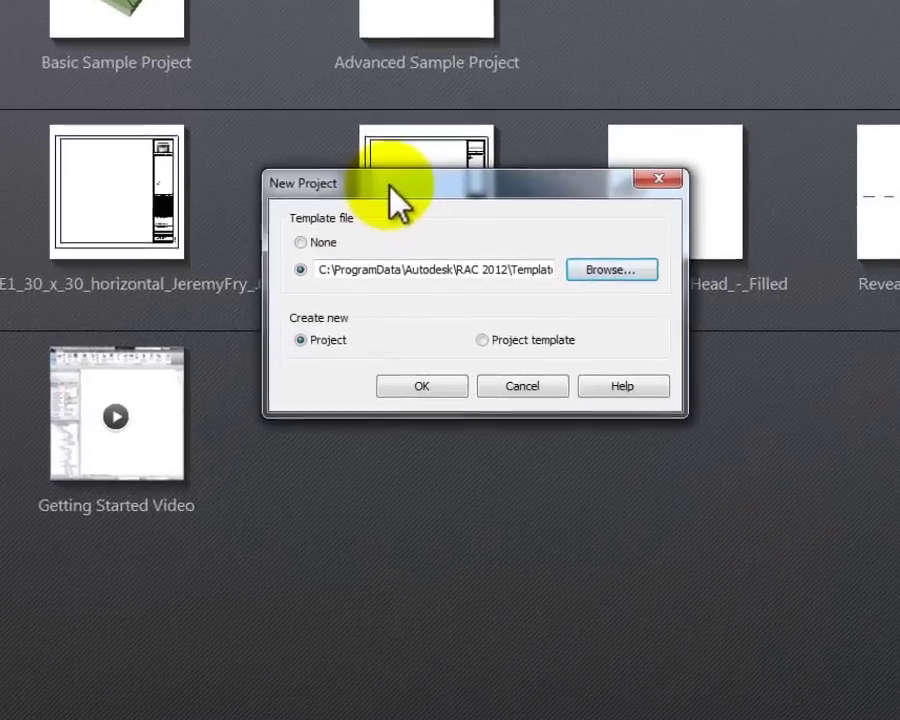
click(426, 377)
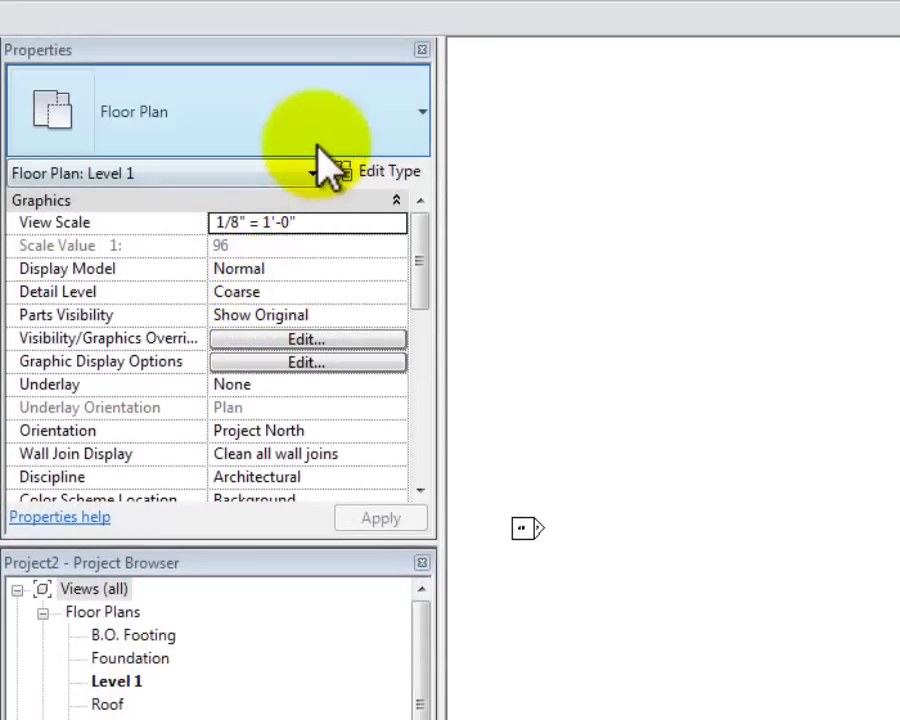
- Examine the View Range settings of the Level 1 floor plan, including the top, cut plane, bottom and view depth offsets
drag(421, 257, 429, 482)
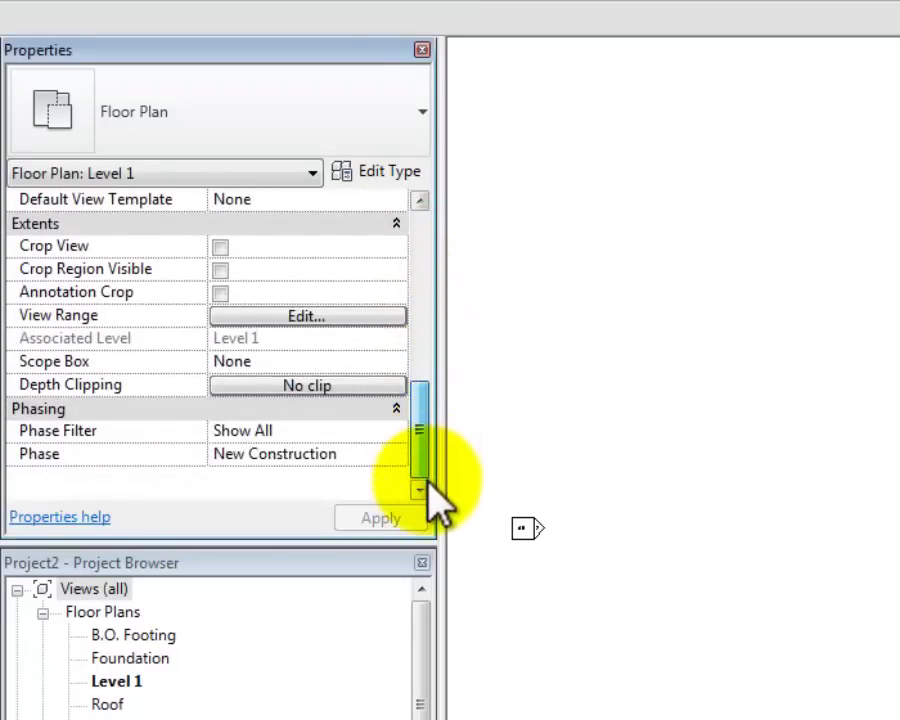
click(343, 320)
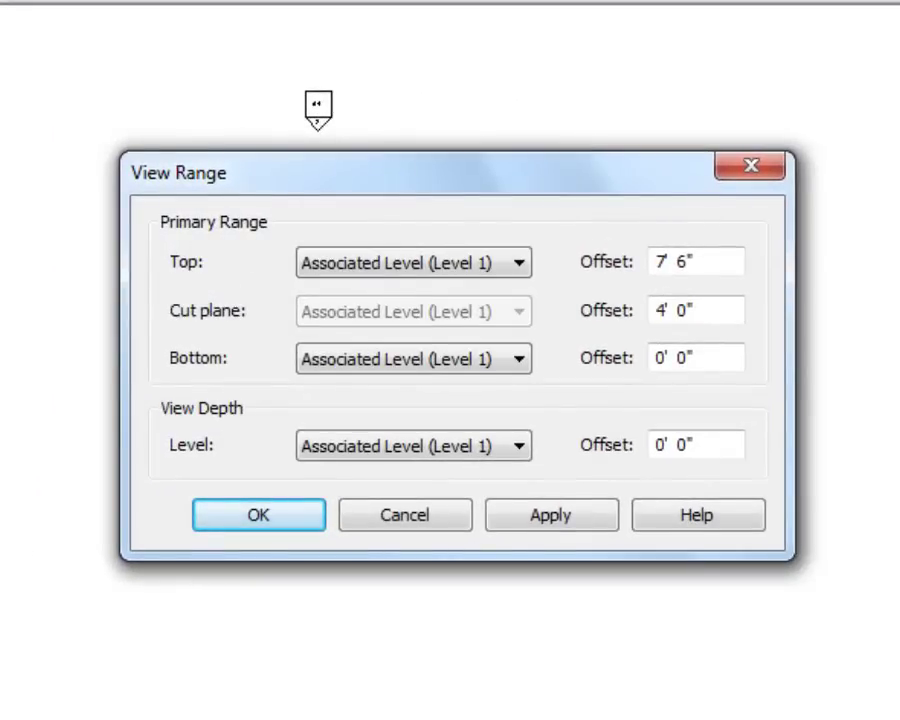
drag(623, 181, 524, 290)
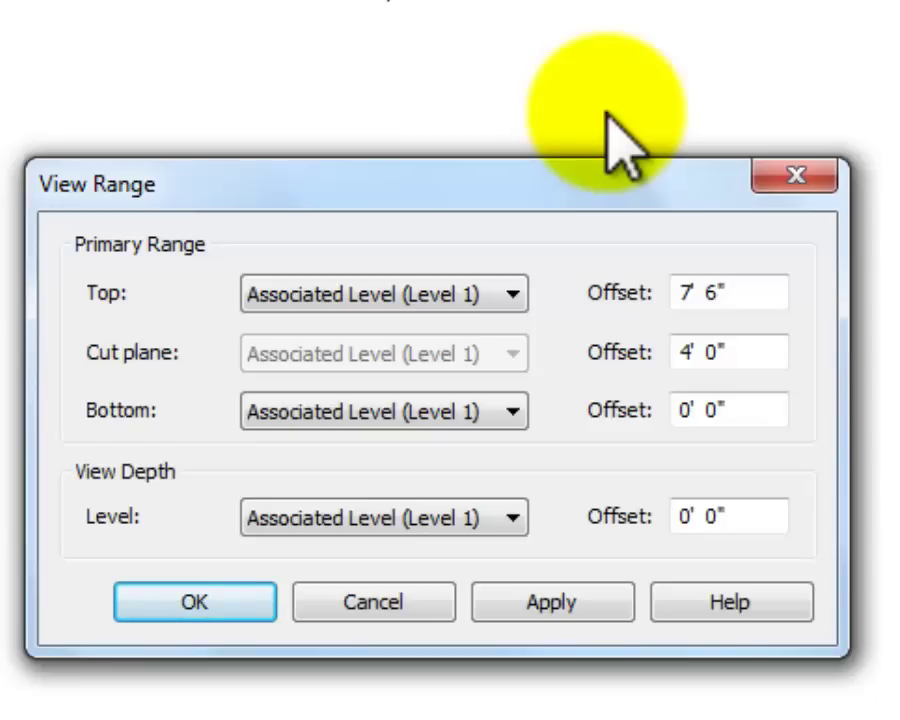
click(222, 600)
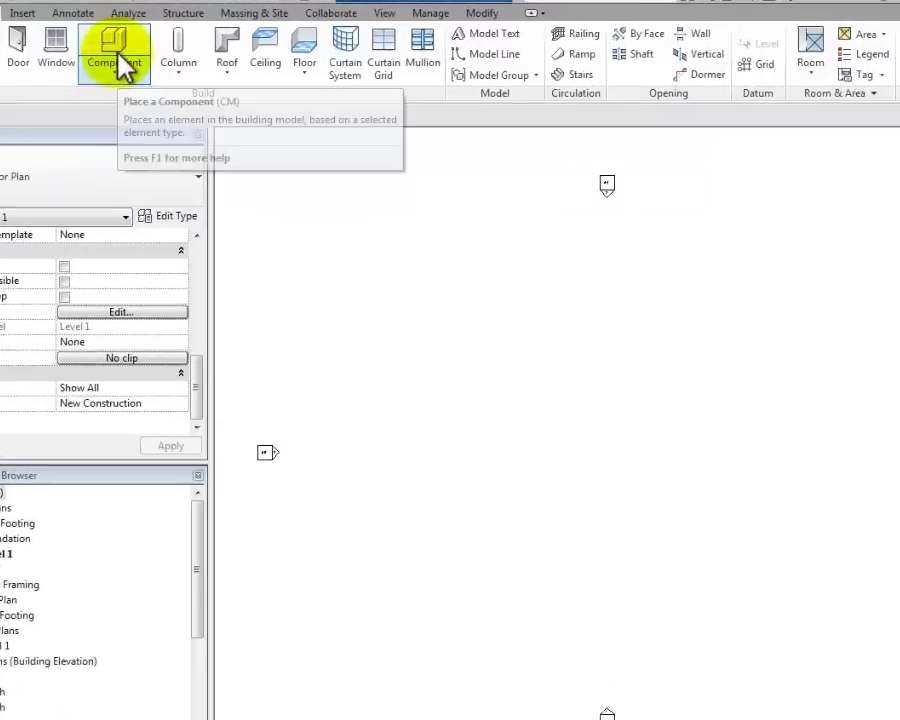
- Load the Base Cabinet-4 Drawers family from Casework > Domestic Kitchen and place one 18" cabinet near the middle of the Level 1 plan
click(112, 67)
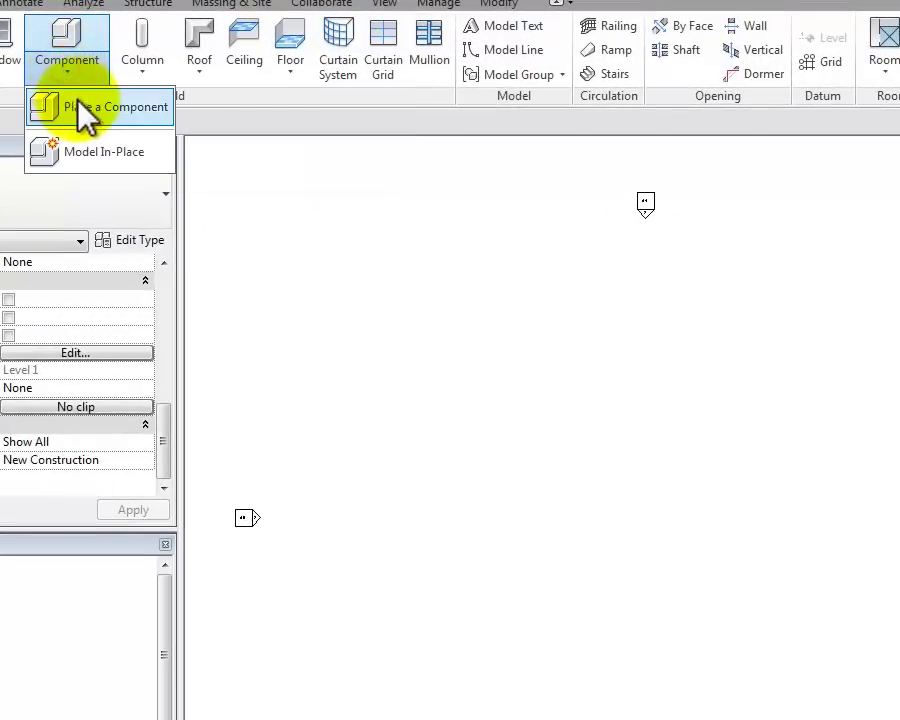
click(123, 98)
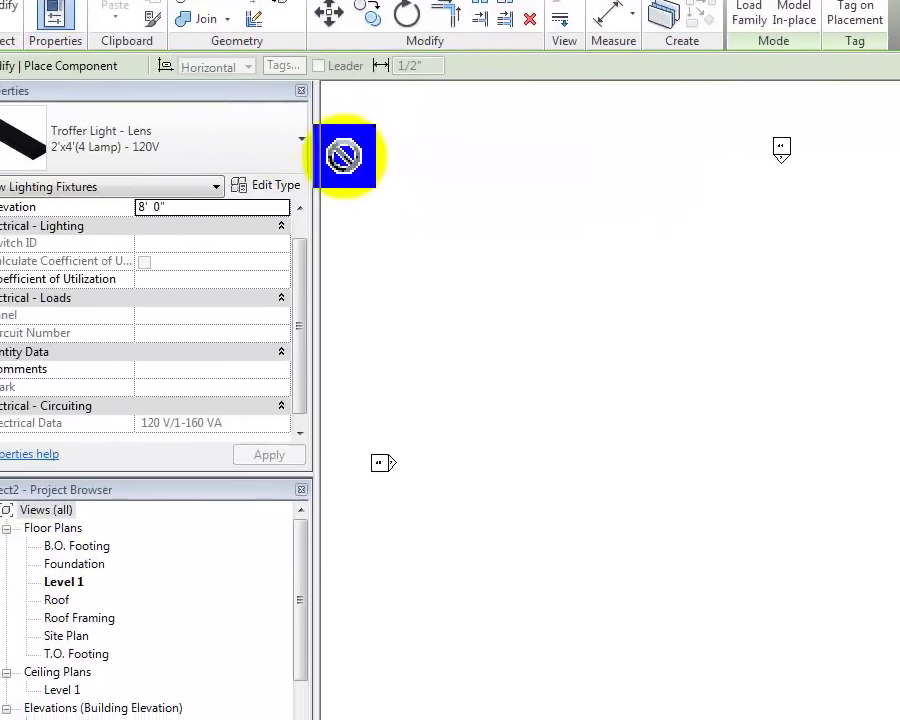
click(285, 139)
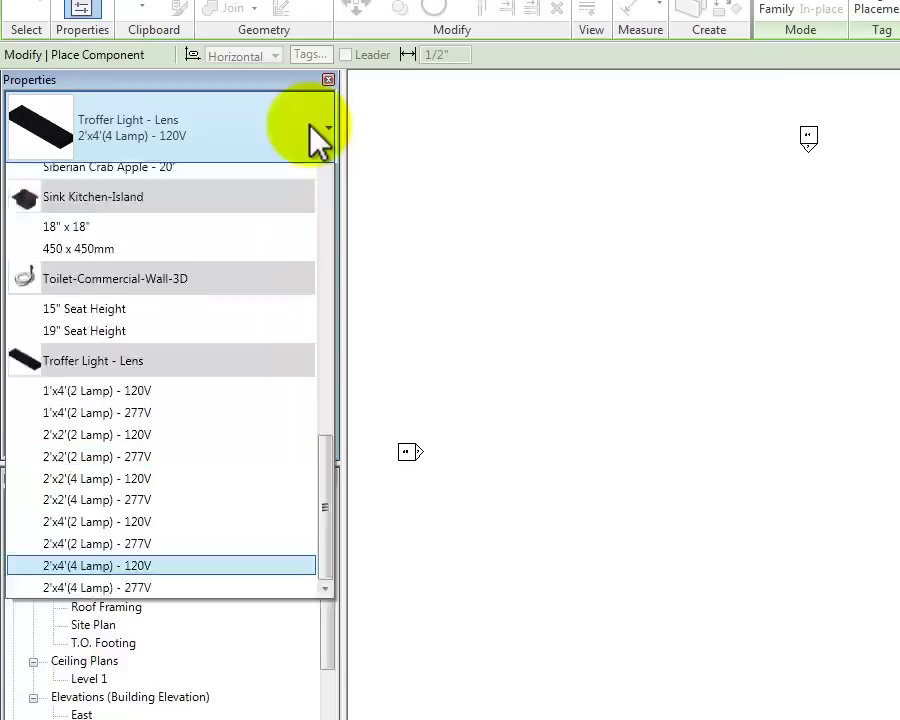
drag(321, 526, 355, 562)
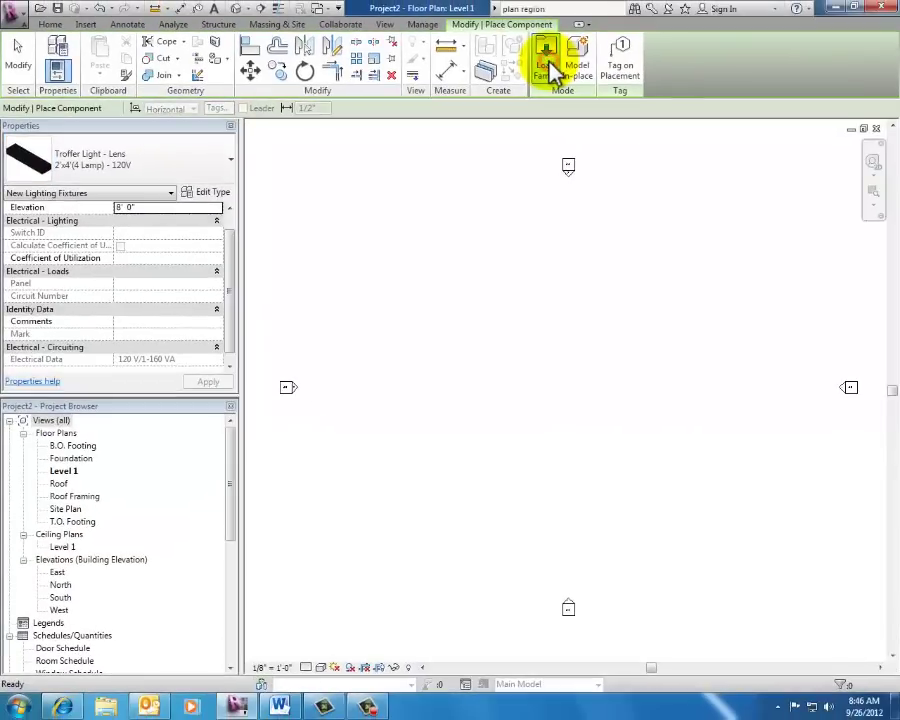
click(743, 8)
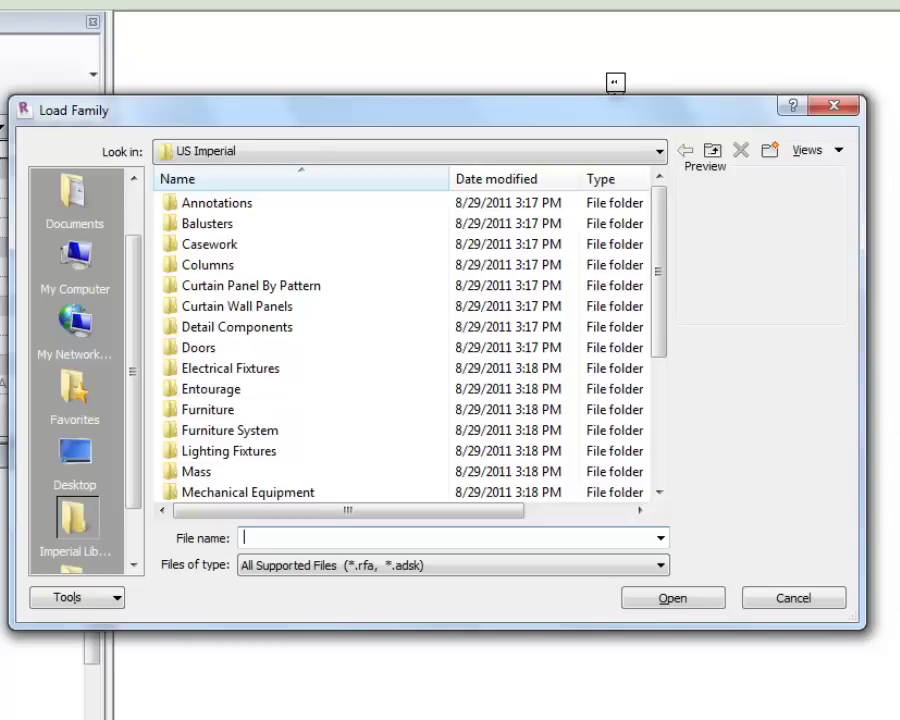
click(213, 245)
click(690, 601)
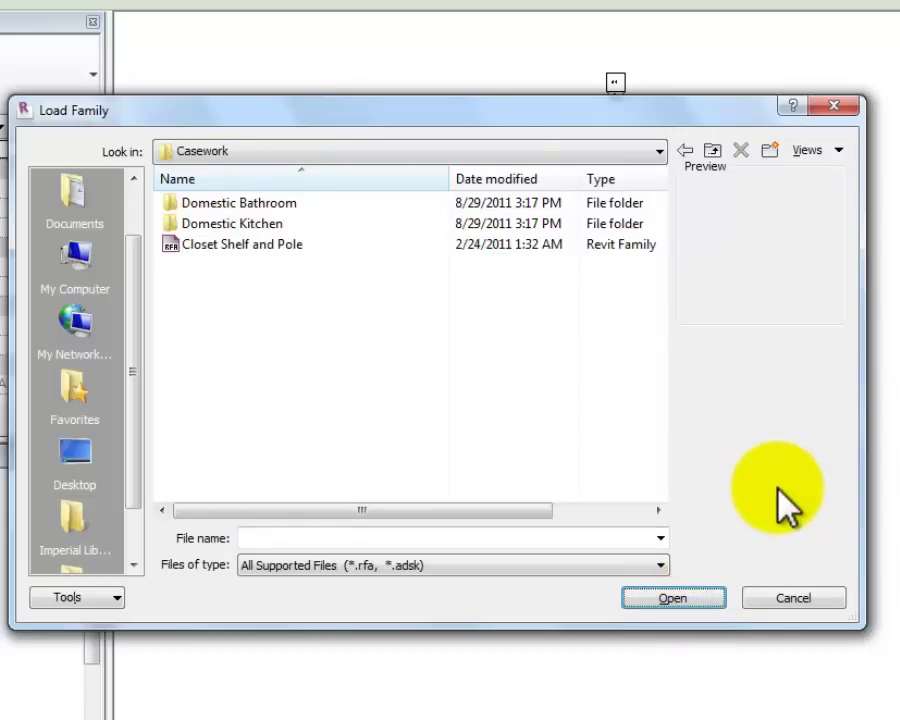
click(220, 224)
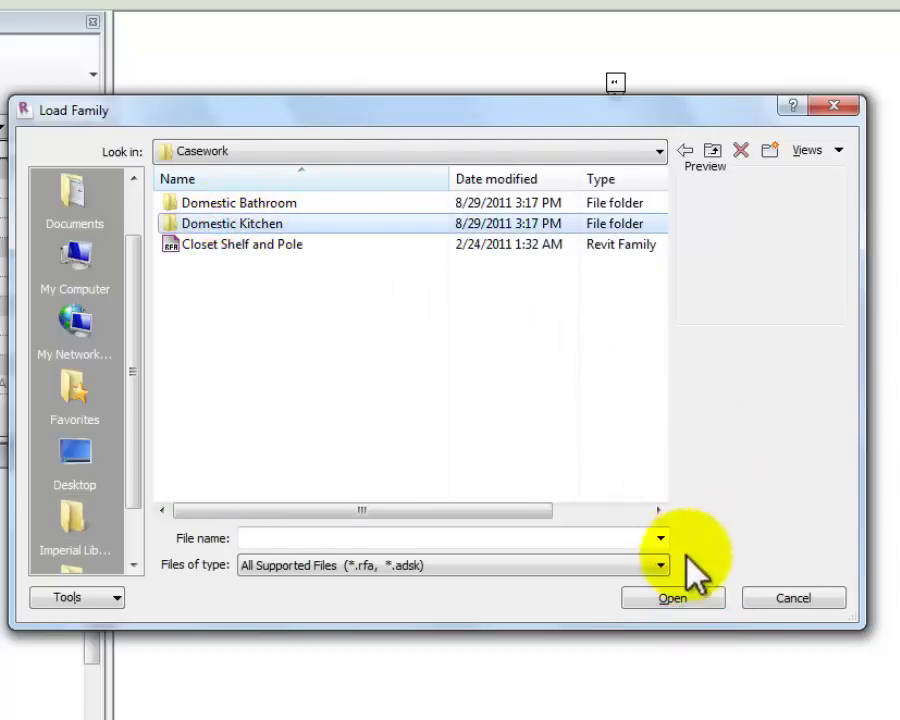
click(690, 599)
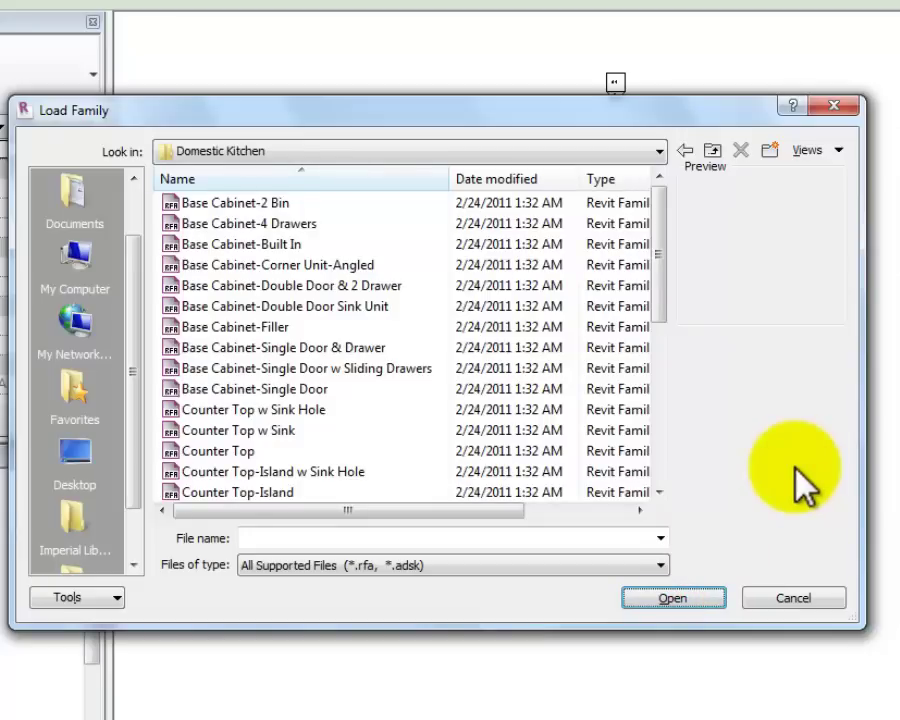
click(289, 226)
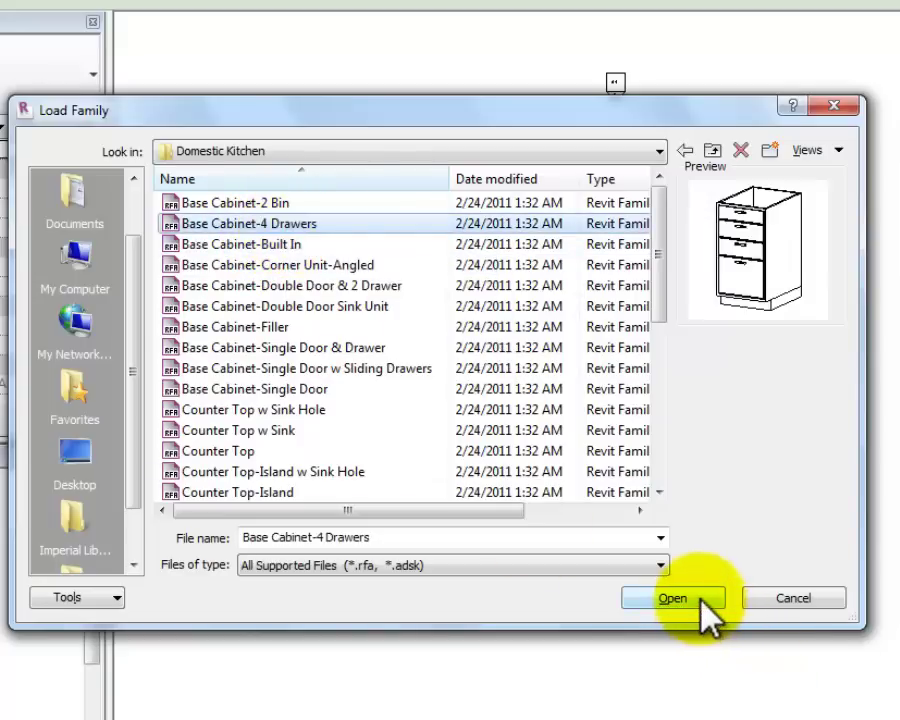
click(673, 598)
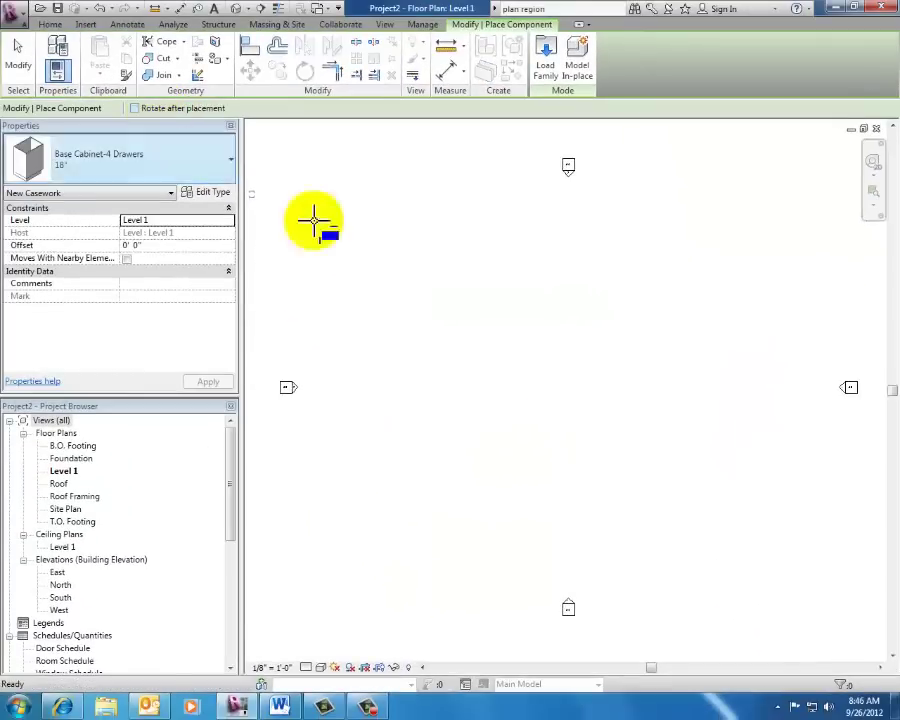
click(587, 380)
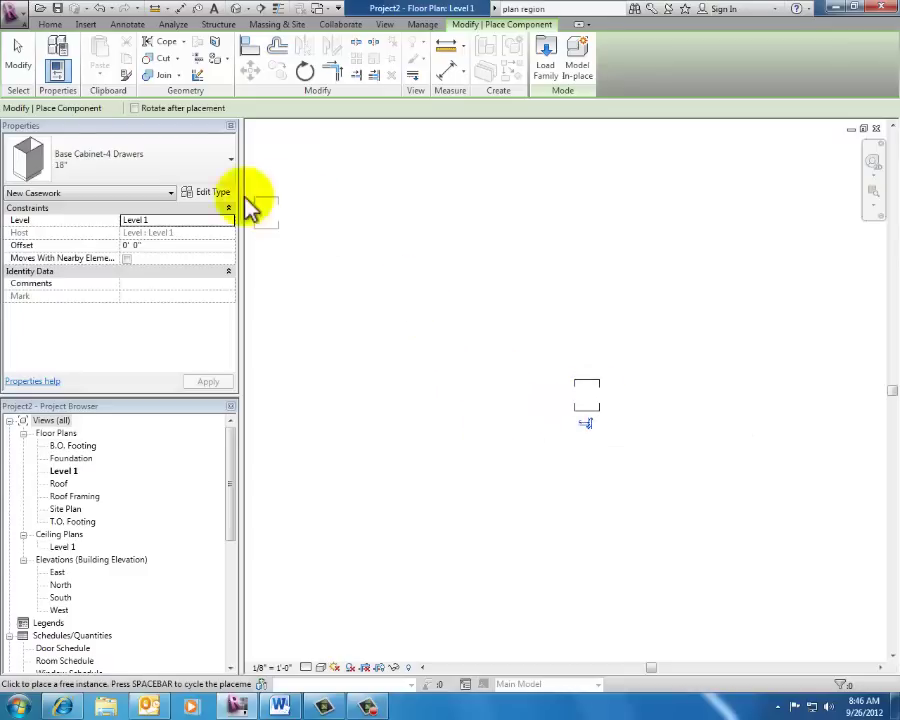
- Load the Upper Cabinet-Double Door-Wall family from the Domestic Kitchen casework folder for component placement
click(185, 159)
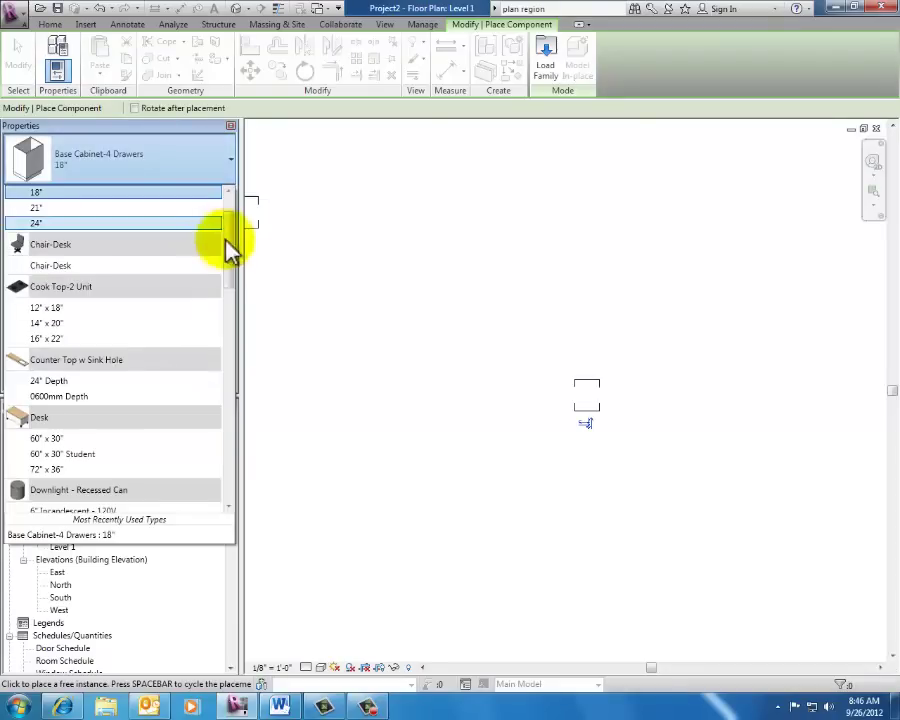
drag(229, 248, 238, 485)
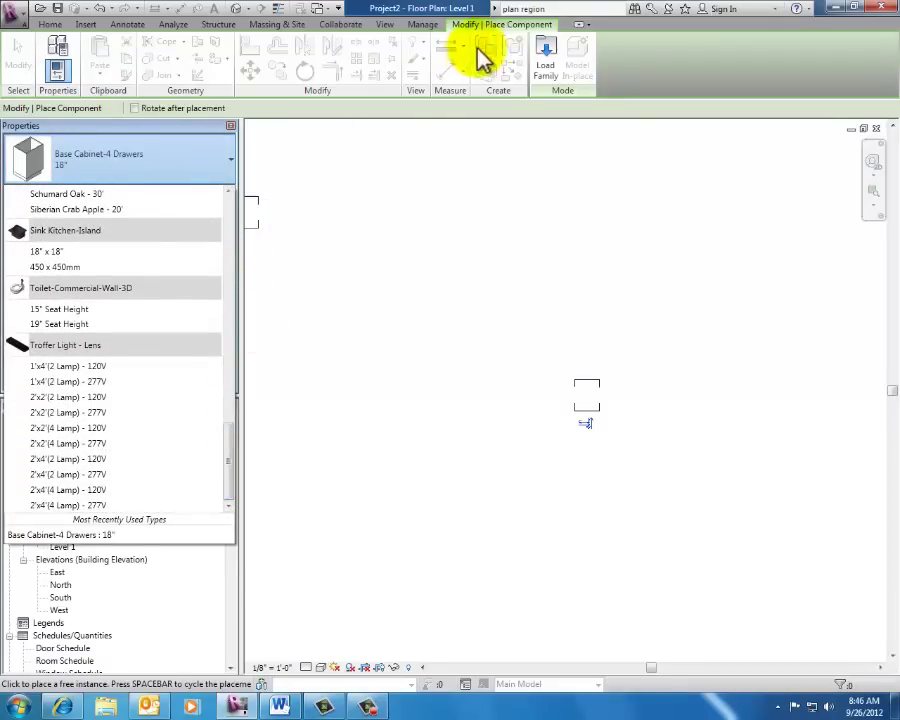
click(553, 48)
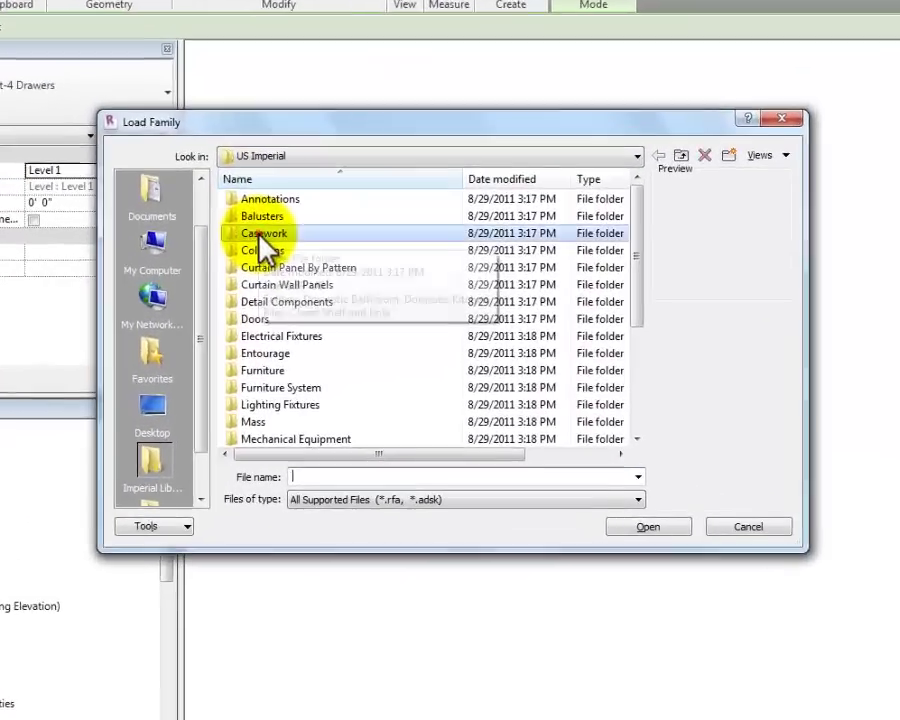
double_click(290, 256)
double_click(265, 207)
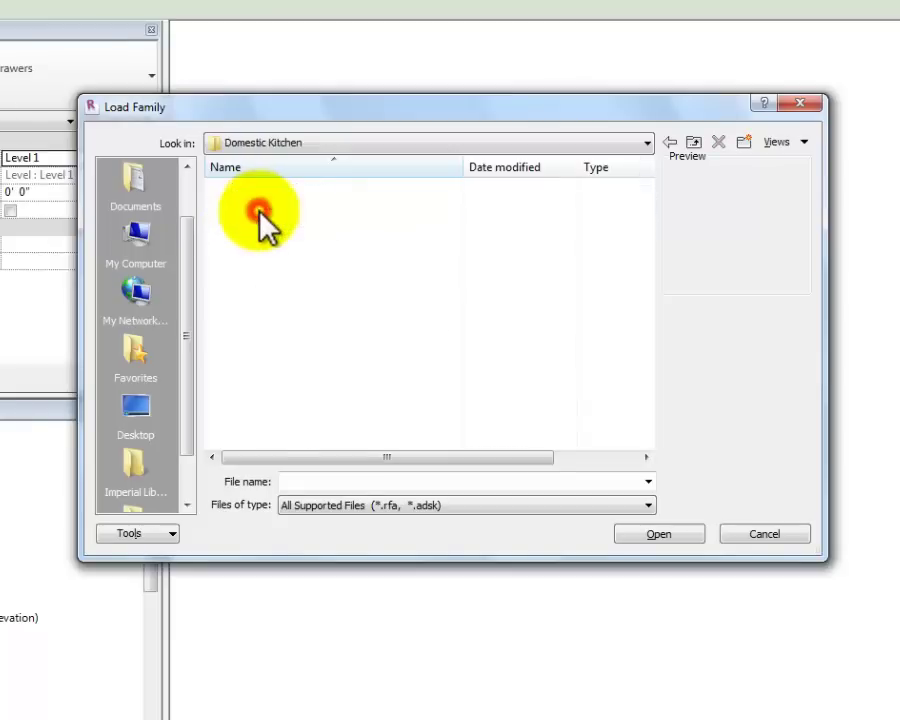
drag(648, 180, 634, 358)
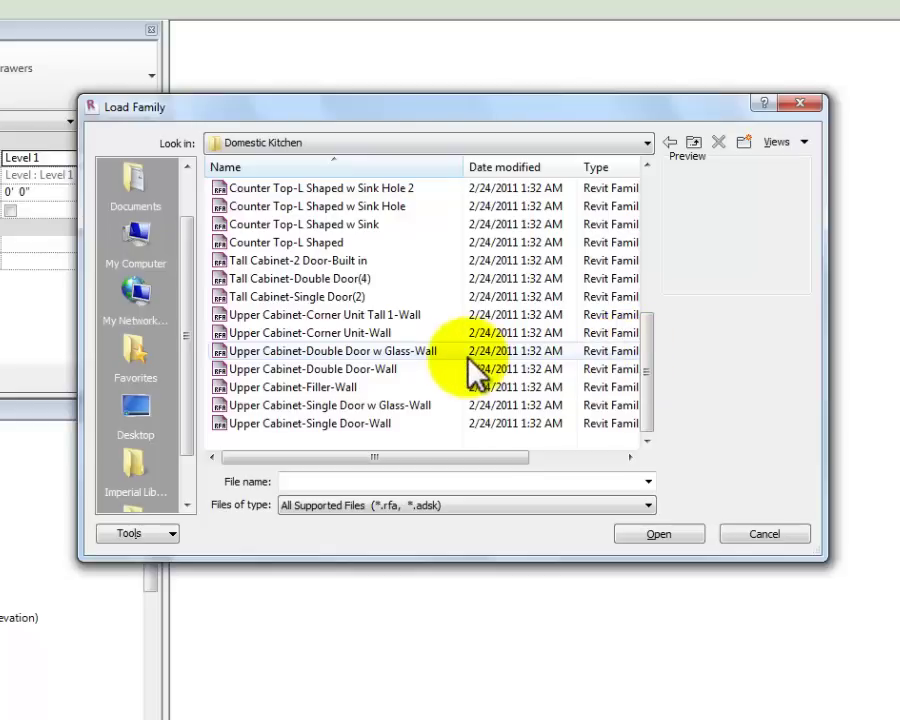
click(388, 334)
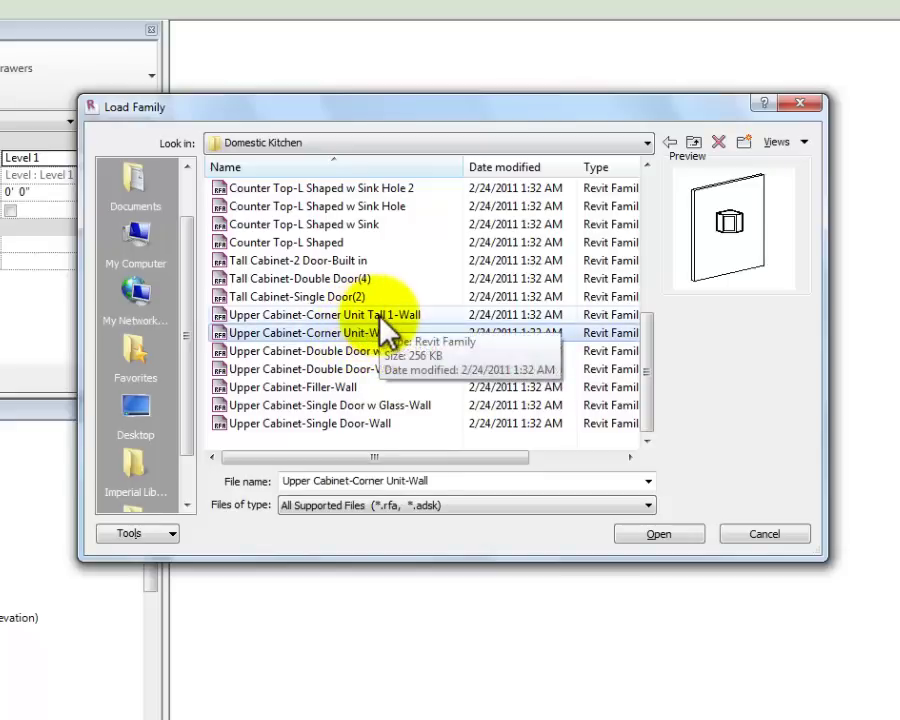
click(382, 316)
click(338, 369)
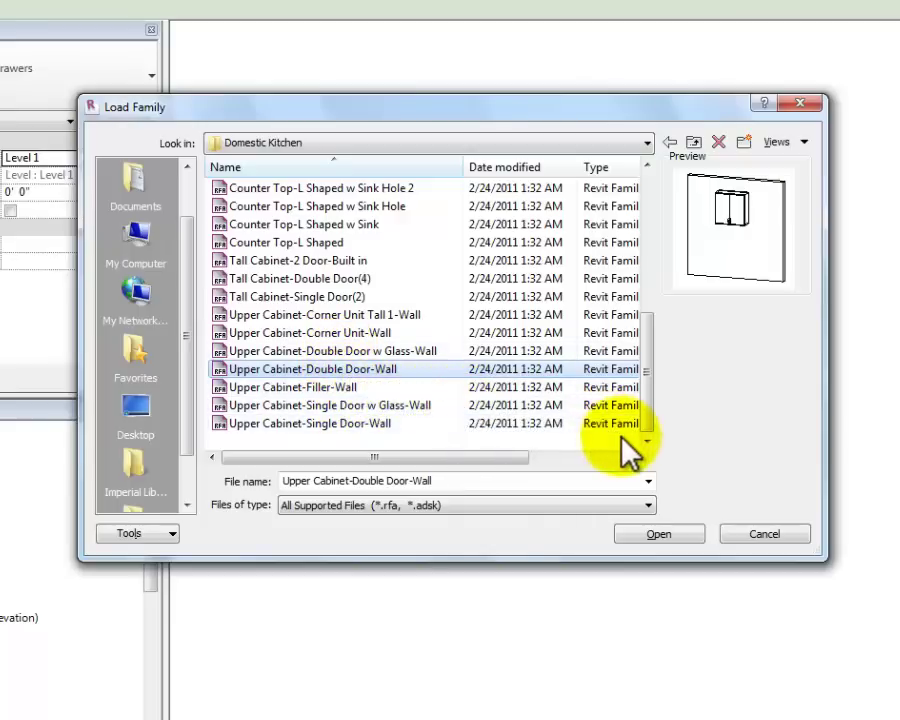
click(675, 534)
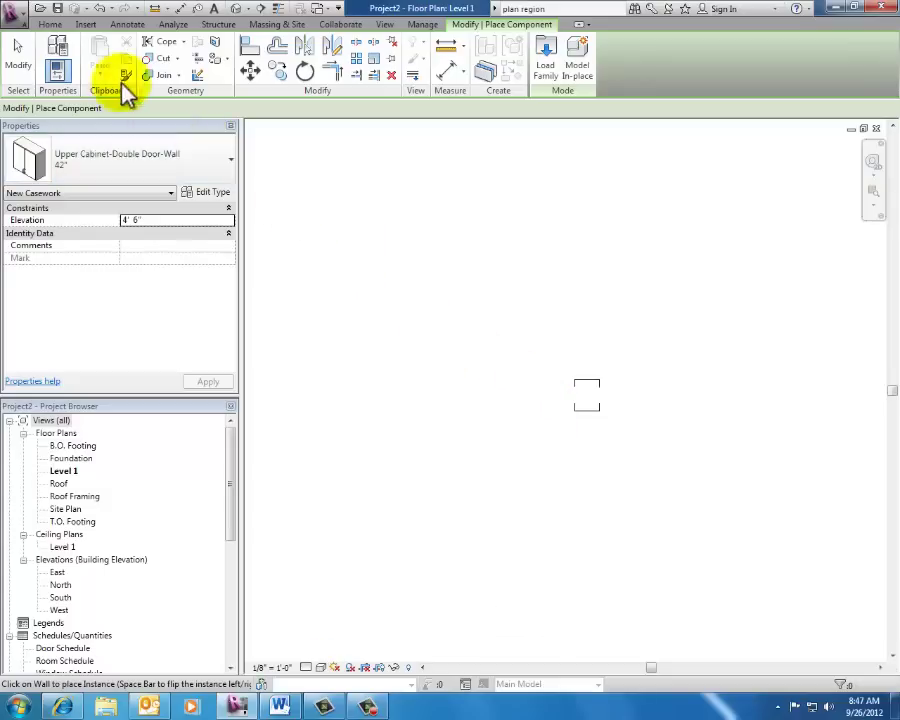
- Draw one straight Generic - 8" wall running roughly horizontally just above the base cabinet in the Level 1 plan
click(50, 24)
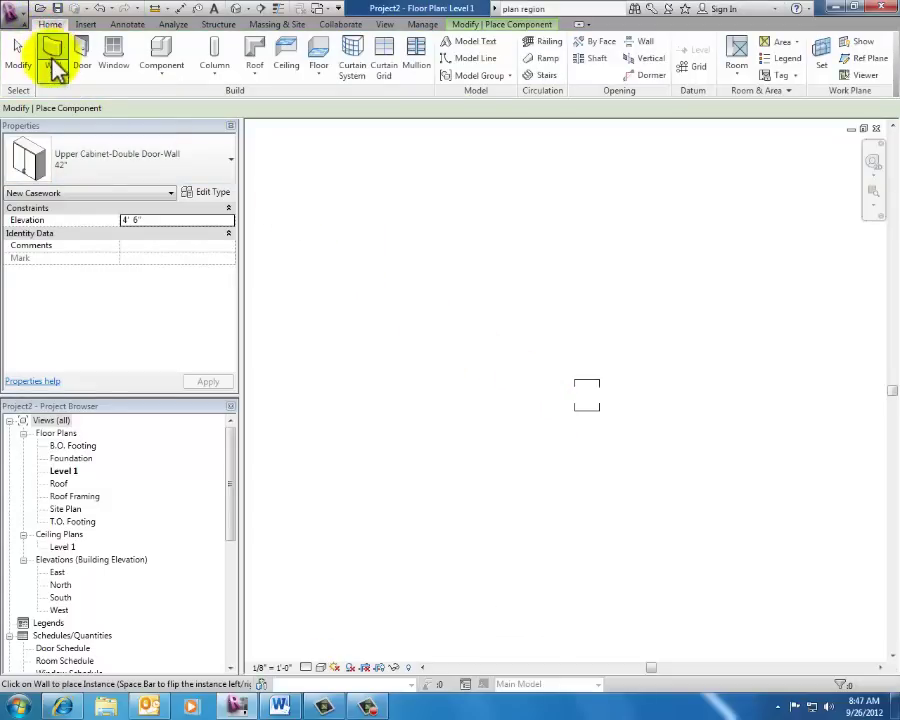
click(54, 74)
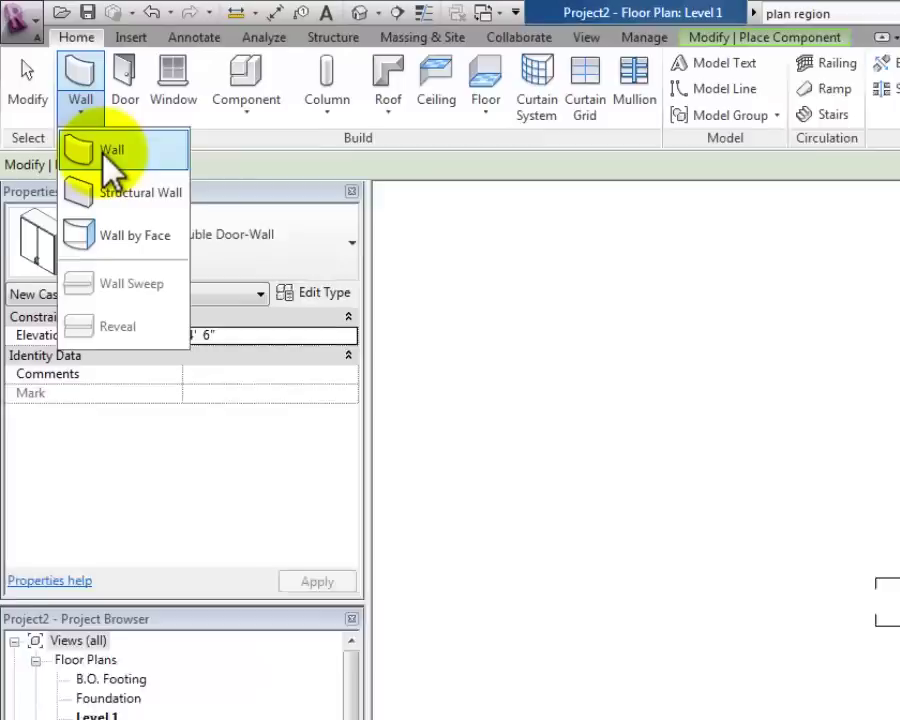
click(74, 106)
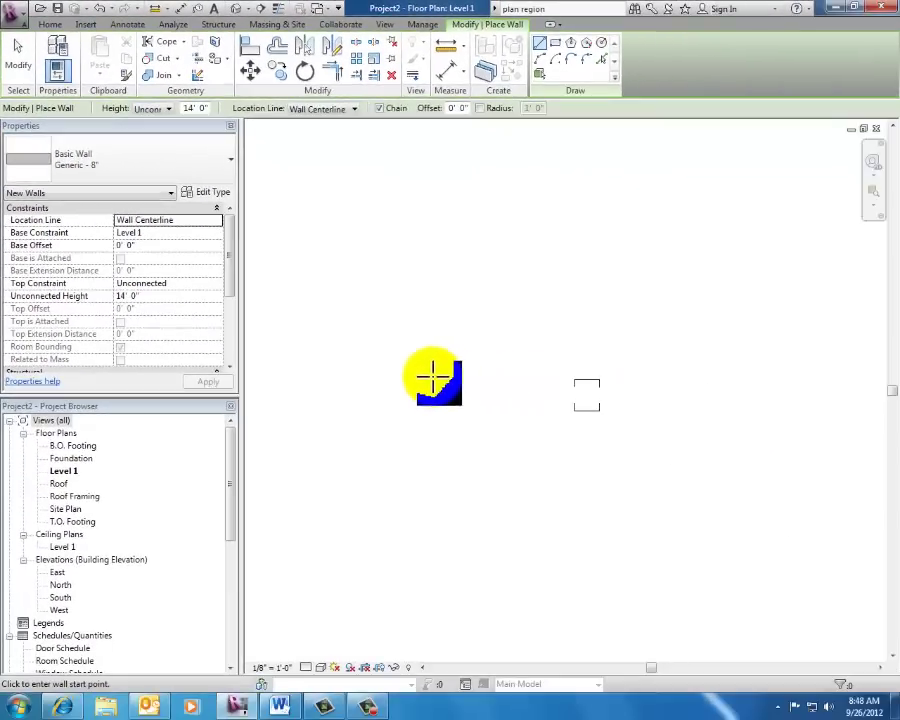
click(672, 576)
click(826, 360)
click(12, 62)
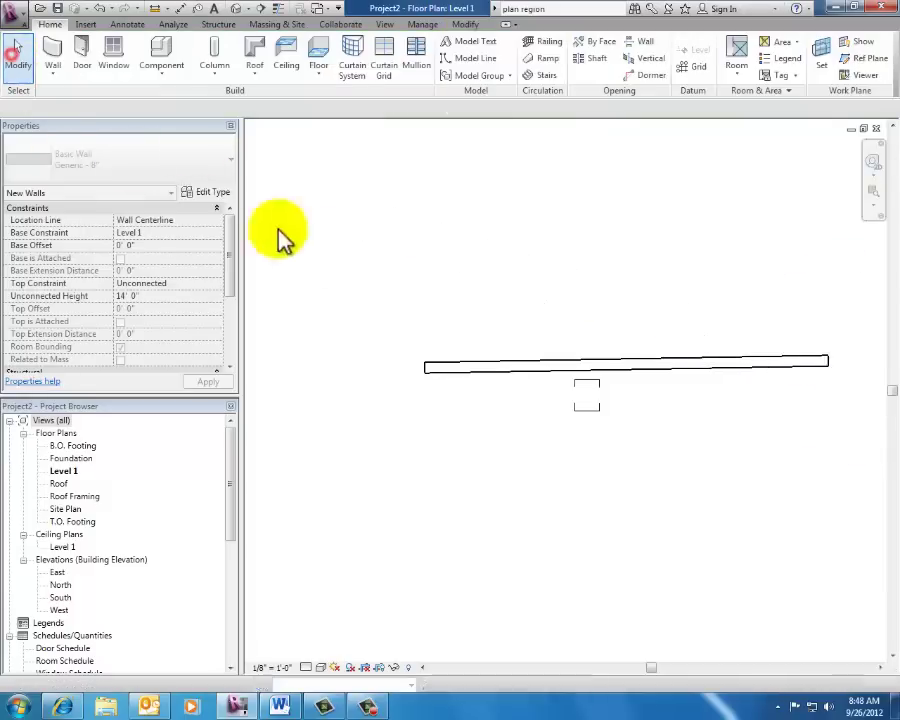
- Replace the slightly slanted wall with a truly horizontal Generic - 8" wall about 20'-7" long, just above the base cabinet
click(722, 360)
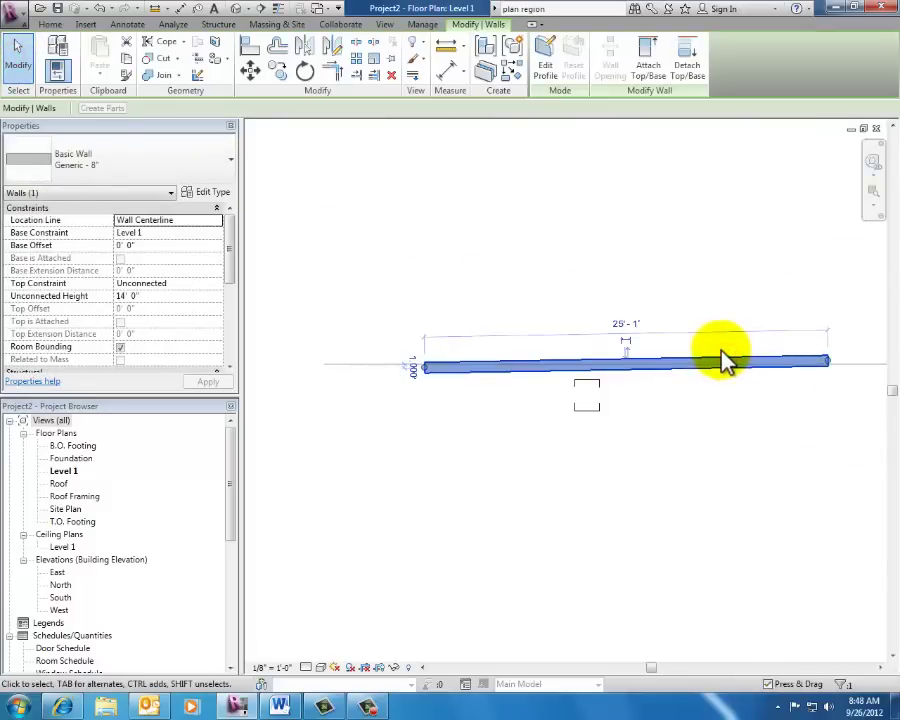
key(Delete)
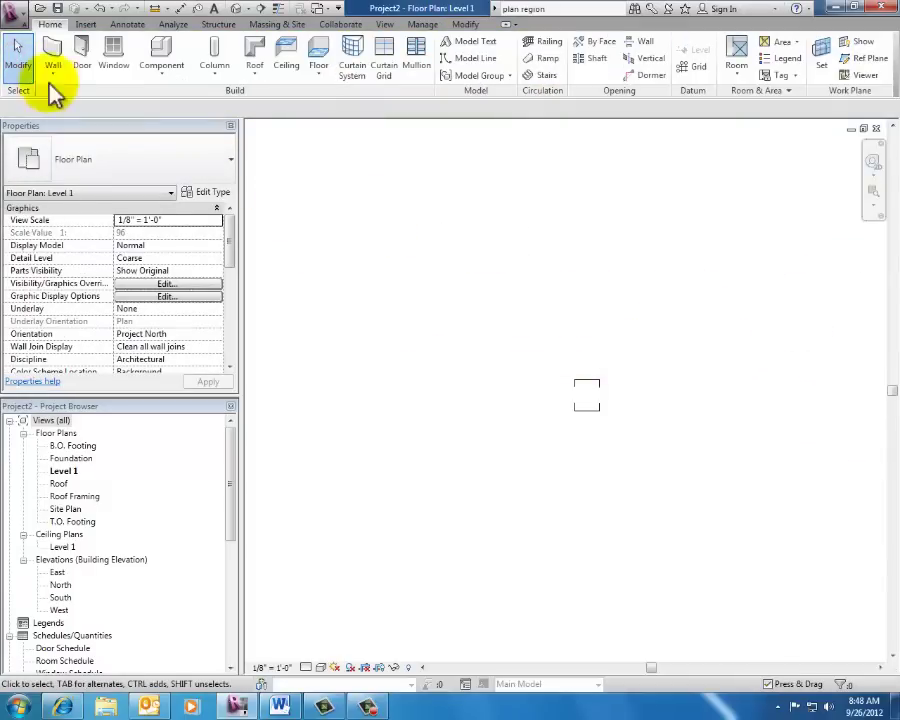
click(58, 57)
click(474, 350)
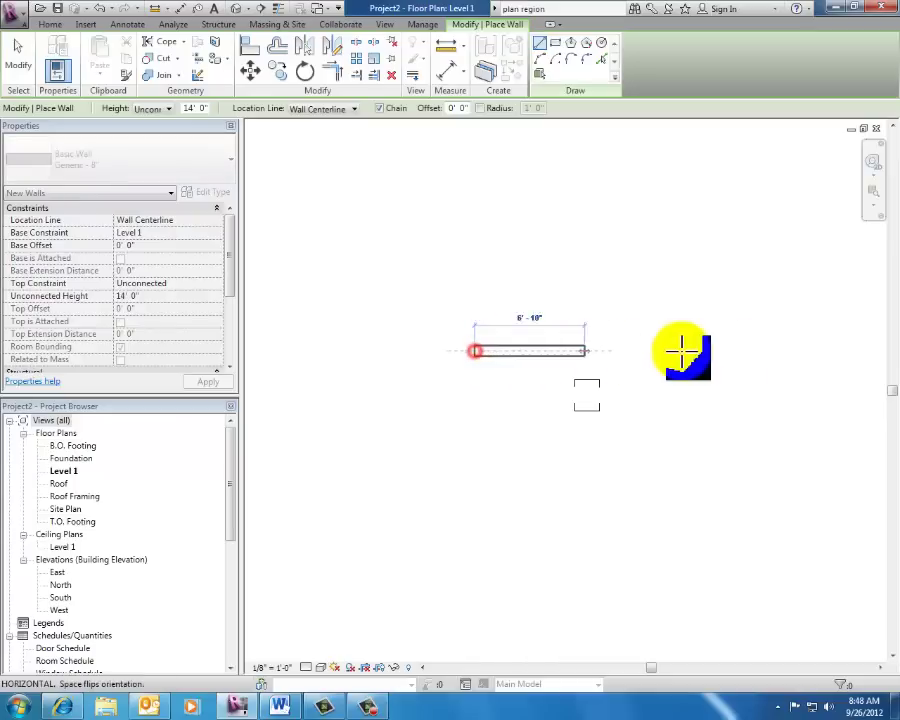
click(806, 350)
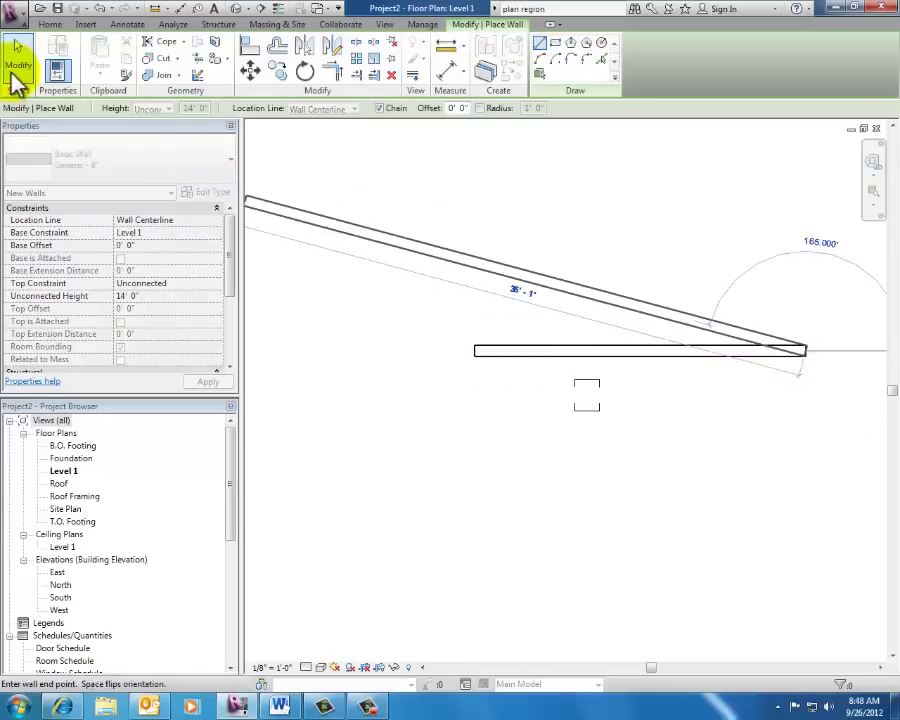
click(12, 62)
- Align the back of the base cabinet to the wall's lower face, with the alignment preference set to Wall faces
scroll(596, 384, up, 3)
middle_drag(596, 388, 536, 388)
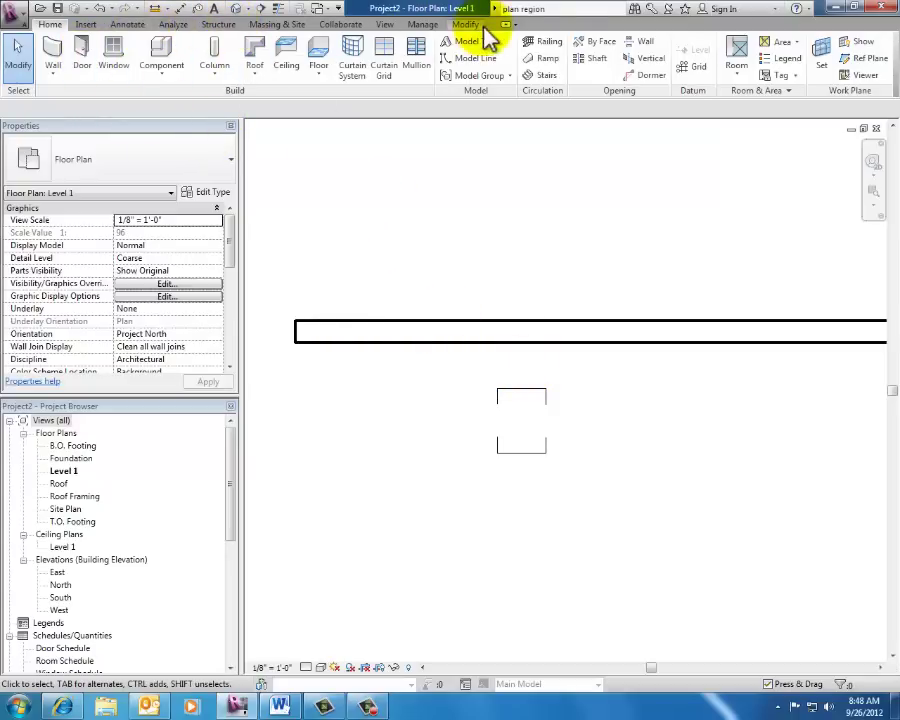
click(466, 25)
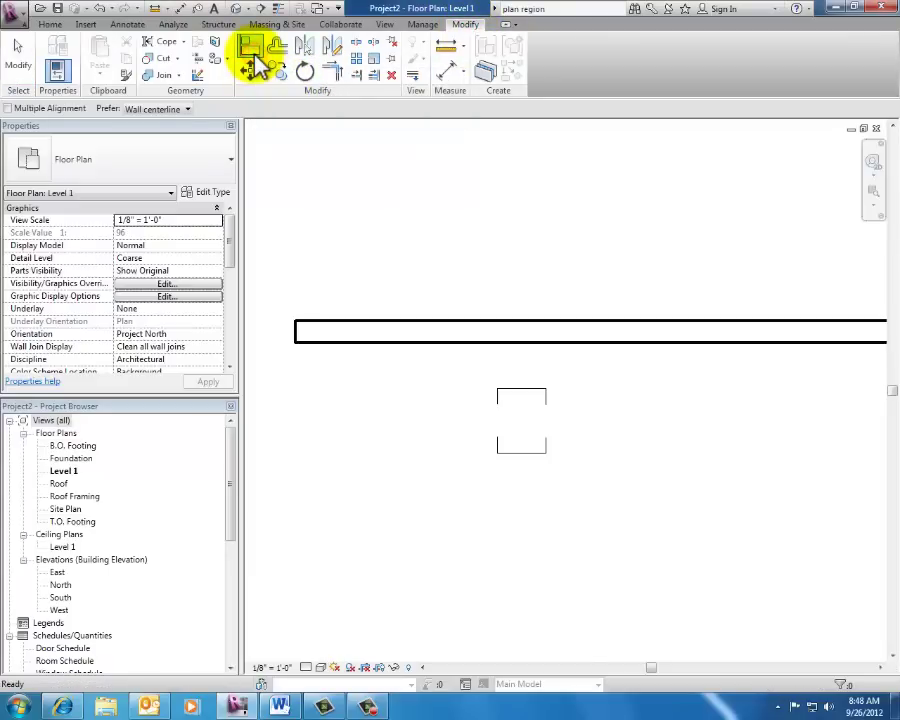
click(188, 110)
click(178, 125)
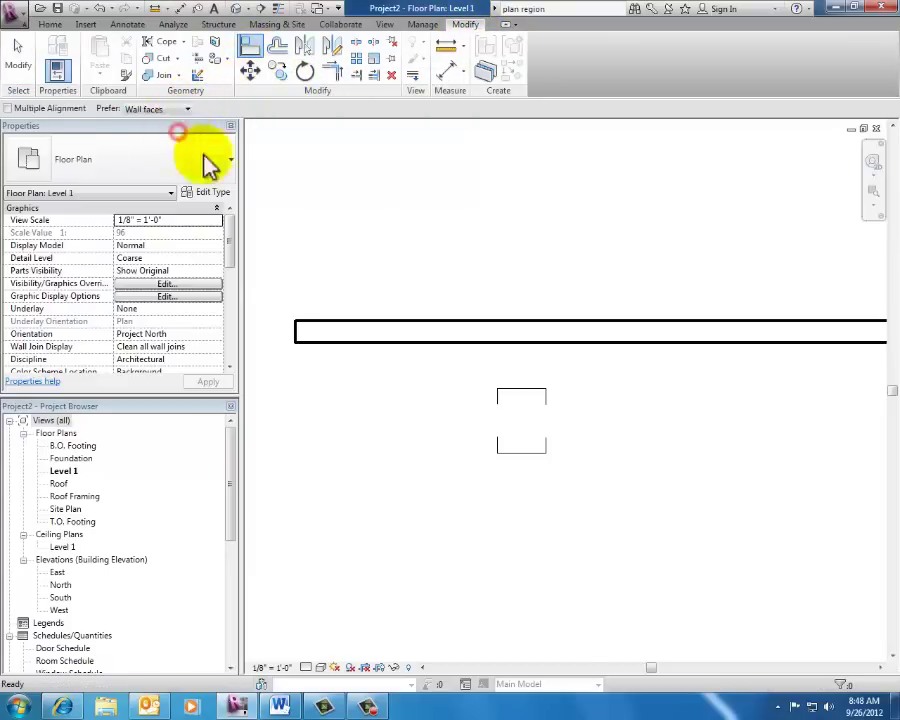
click(526, 344)
click(531, 390)
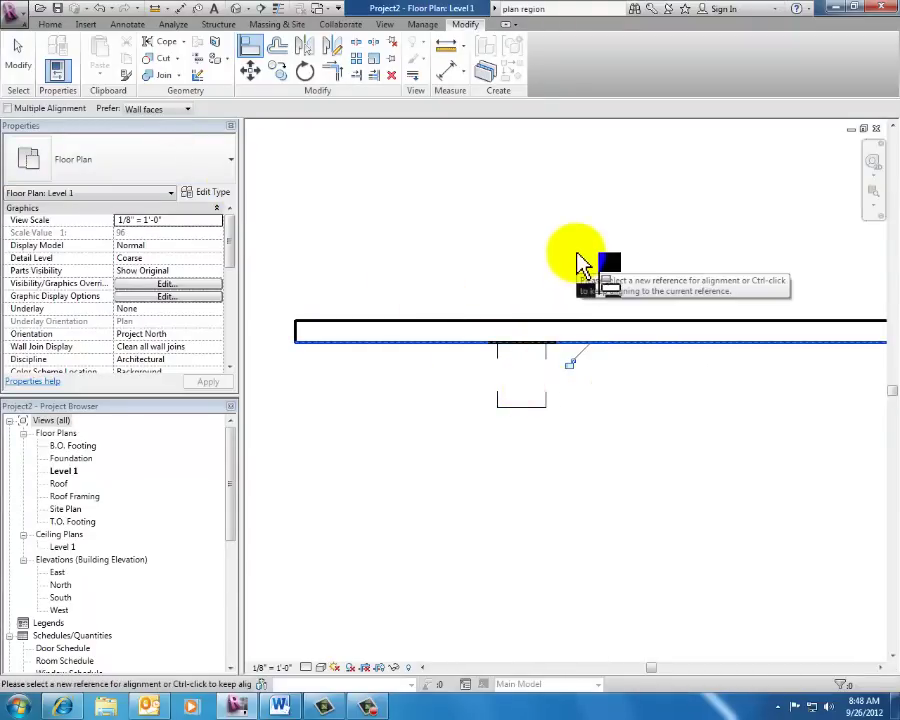
click(22, 55)
- Place a 42" Upper Cabinet-Double Door-Wall on the wall's lower face, about 9'-2" from its left end, partly overlapping the base cabinet
click(47, 26)
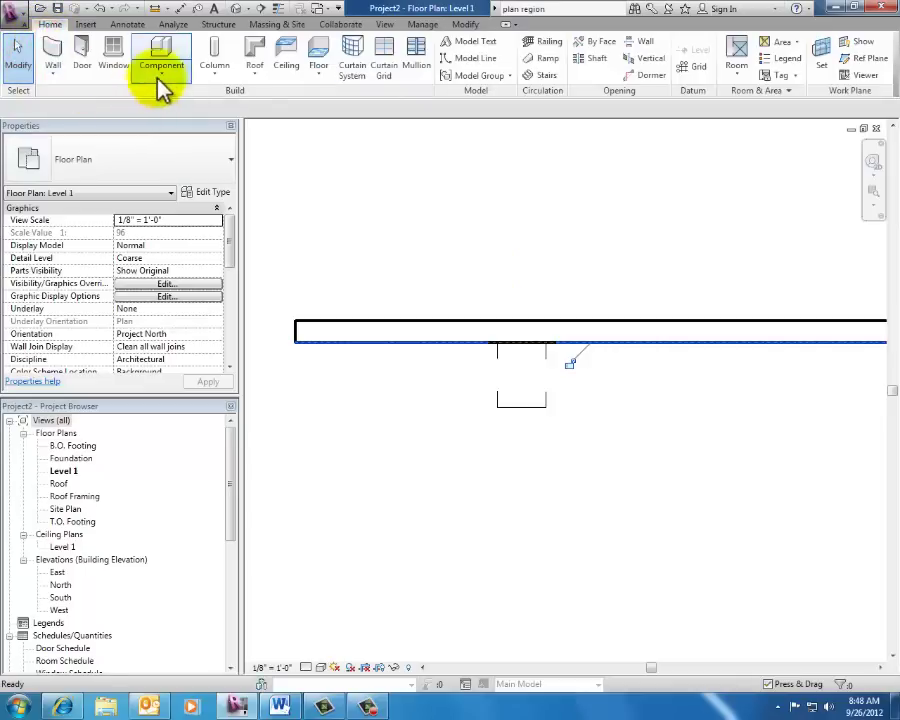
click(168, 48)
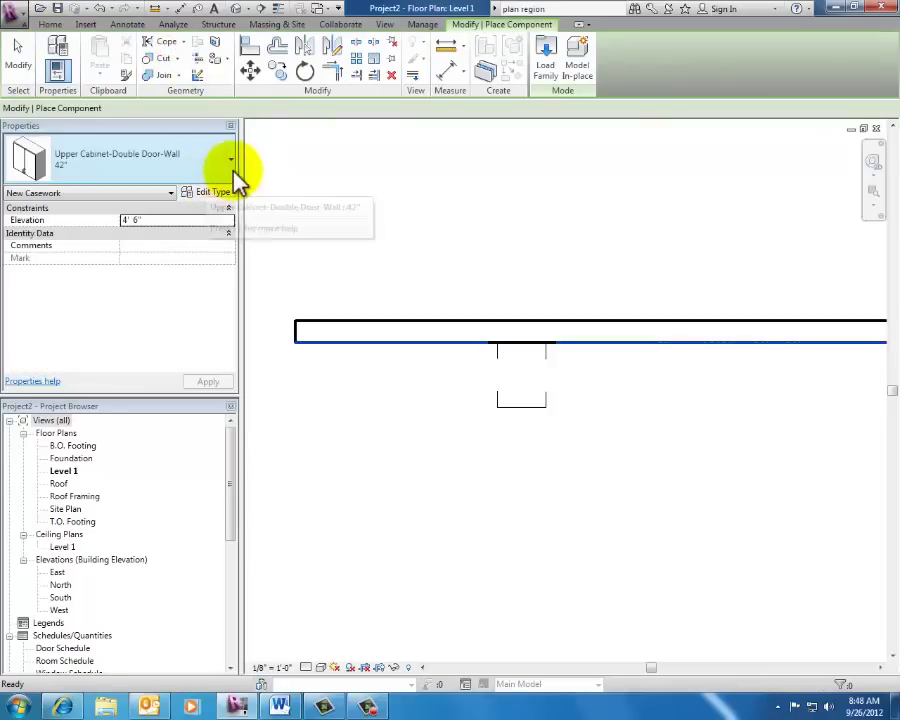
click(602, 346)
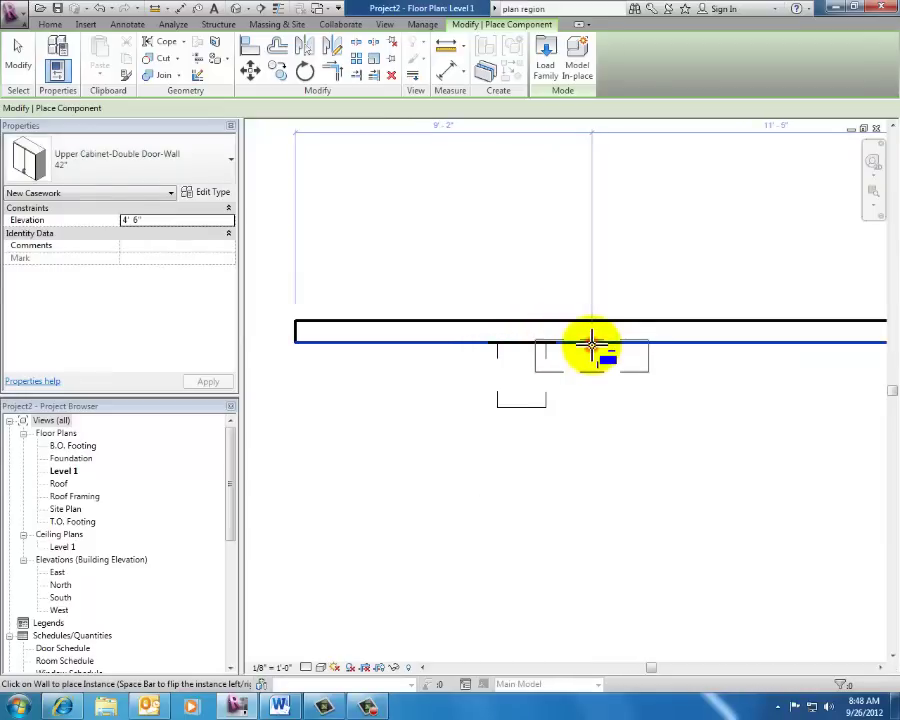
click(592, 345)
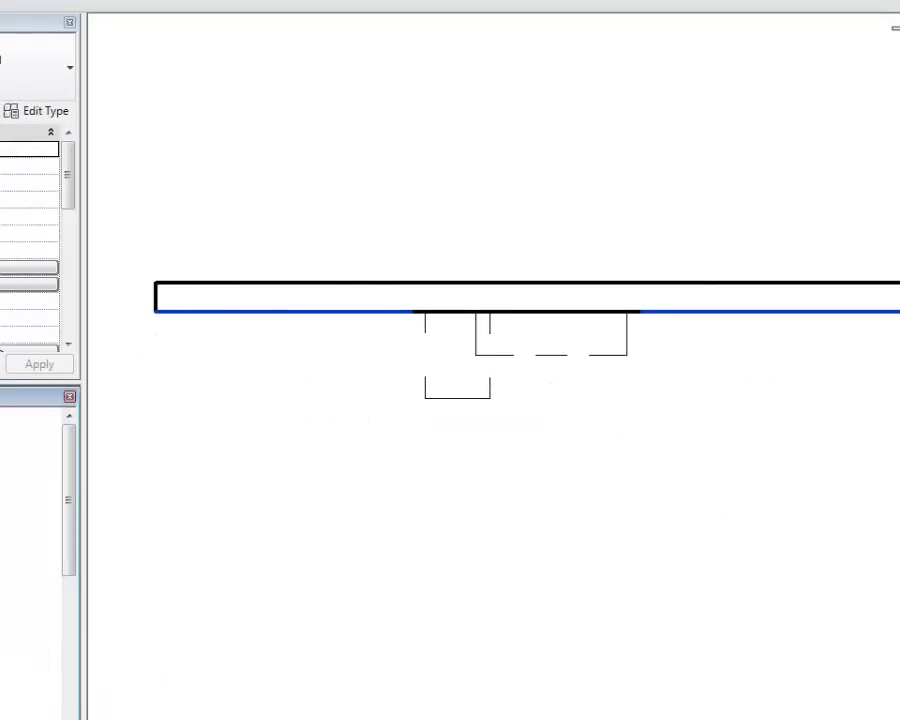
- Switch to the South elevation and inspect the properties of the base cabinet and the upper cabinet
key(ctrl+Tab)
scroll(437, 353, up, 5)
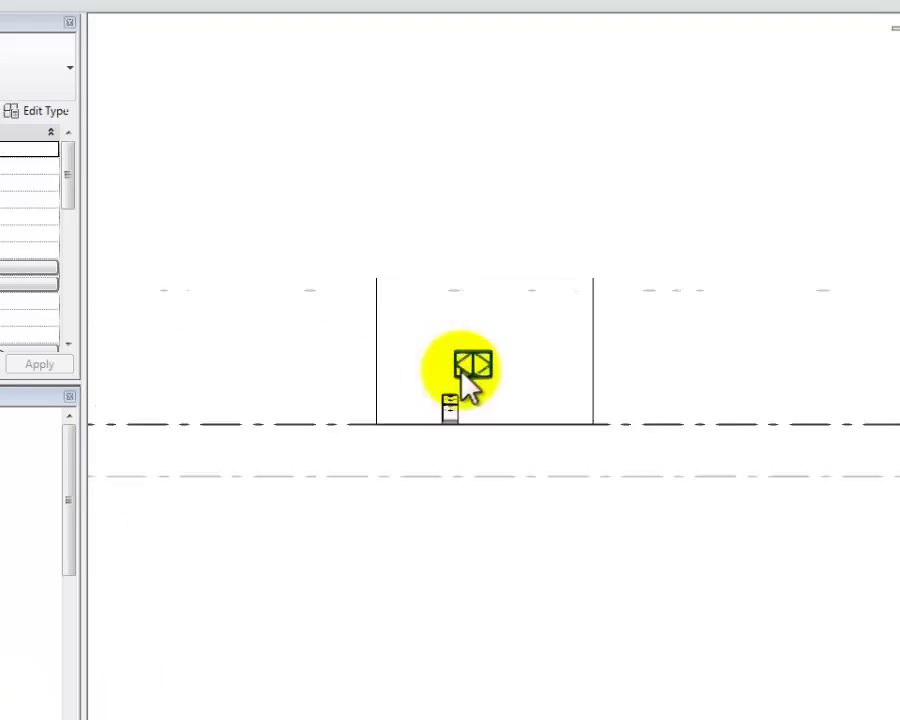
middle_drag(823, 420, 720, 426)
click(348, 447)
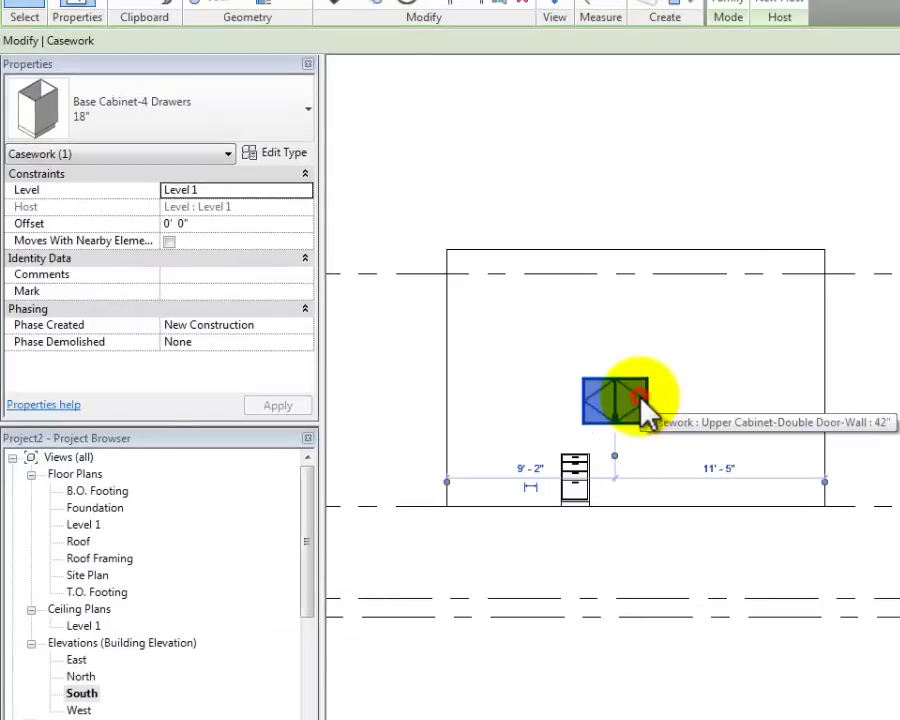
click(638, 405)
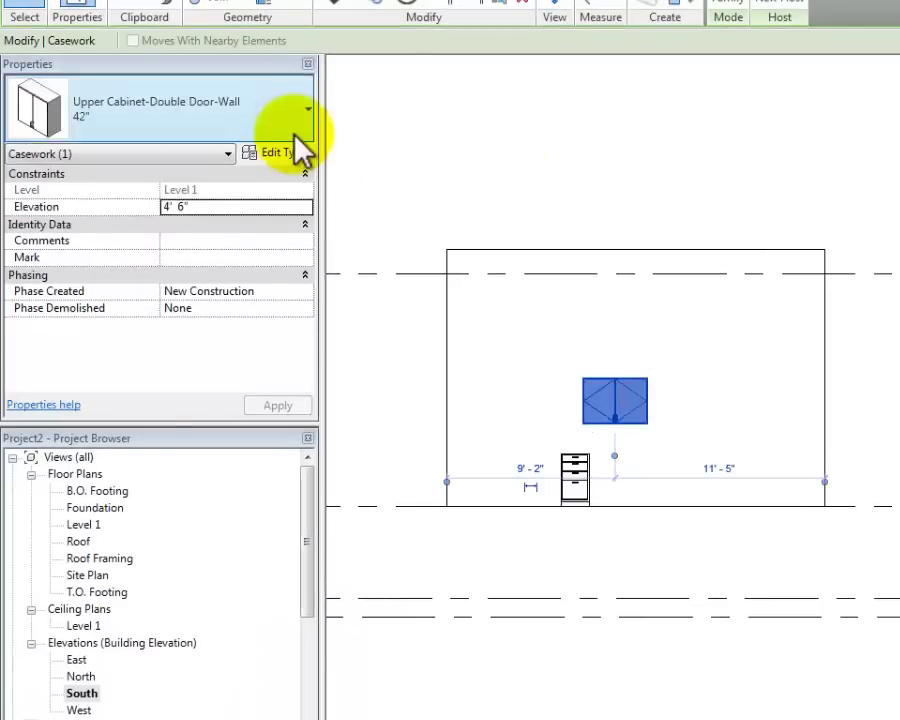
click(516, 170)
- Shorten the aligned level lines in the South elevation so their right-hand heads sit close to the wall
scroll(886, 470, down, 2)
middle_drag(886, 475, 530, 488)
scroll(882, 475, down, 3)
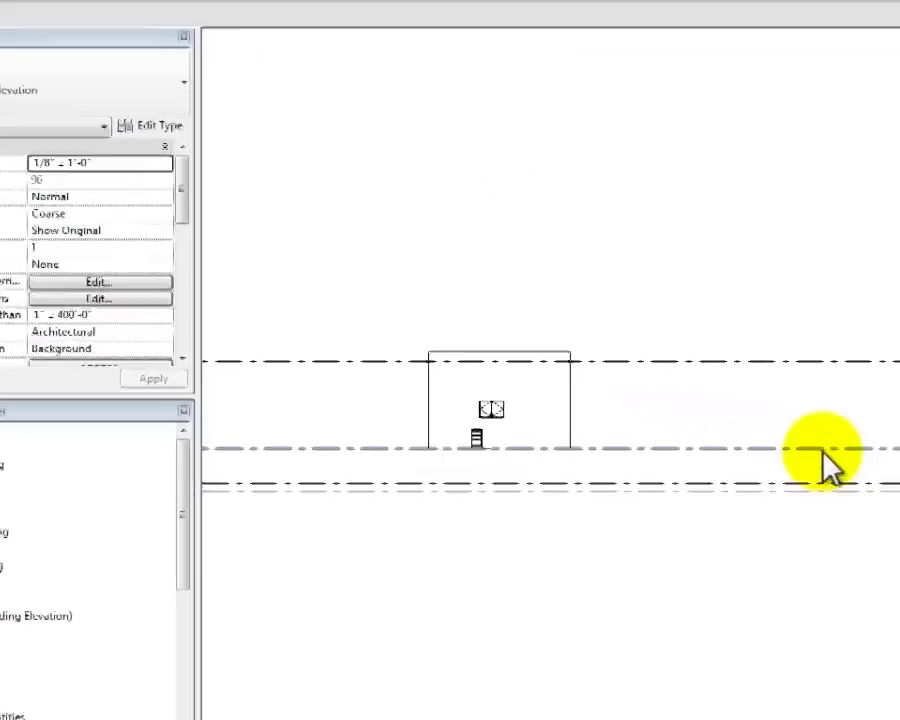
middle_drag(696, 486, 320, 462)
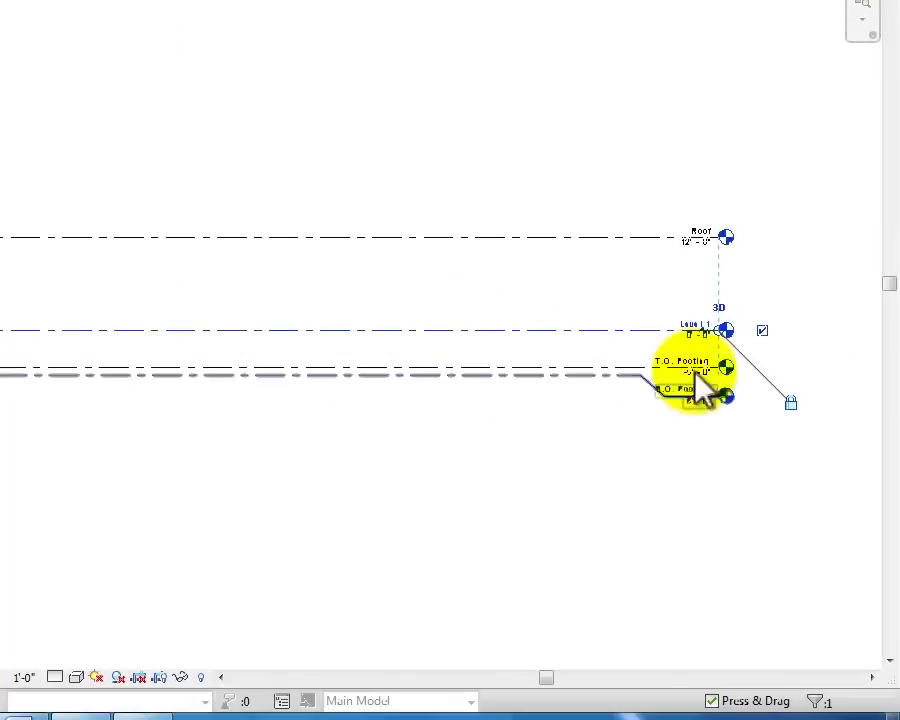
drag(718, 332, 133, 346)
middle_drag(227, 364, 660, 378)
scroll(590, 343, up, 2)
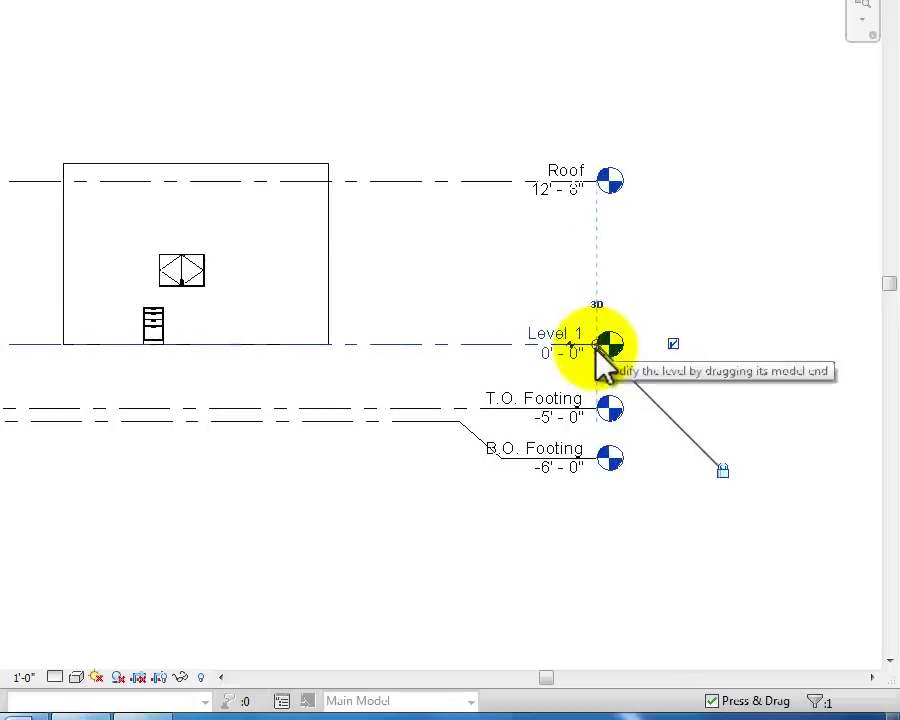
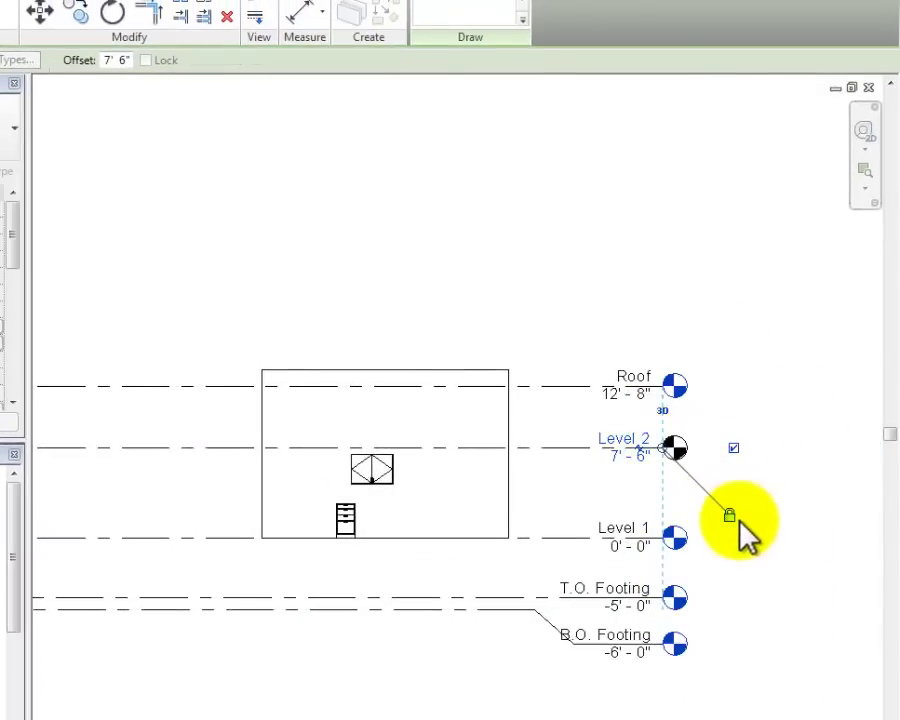
- Unlock the 7'-6" level's right end, extend it past the other level heads, and rename the level Top of View Range
click(729, 513)
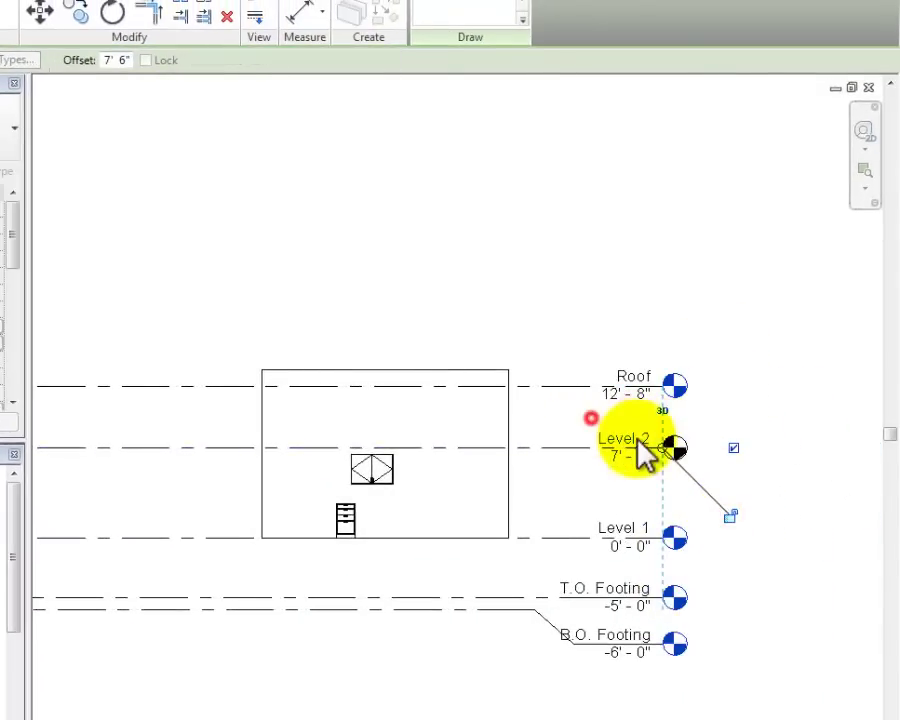
drag(662, 447, 818, 446)
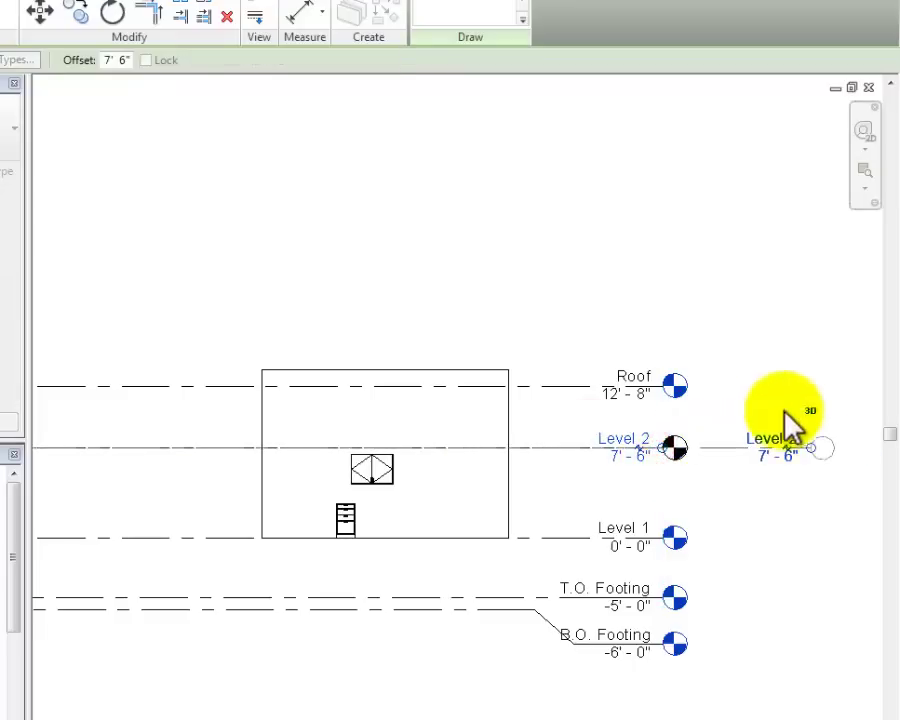
click(777, 362)
double_click(768, 440)
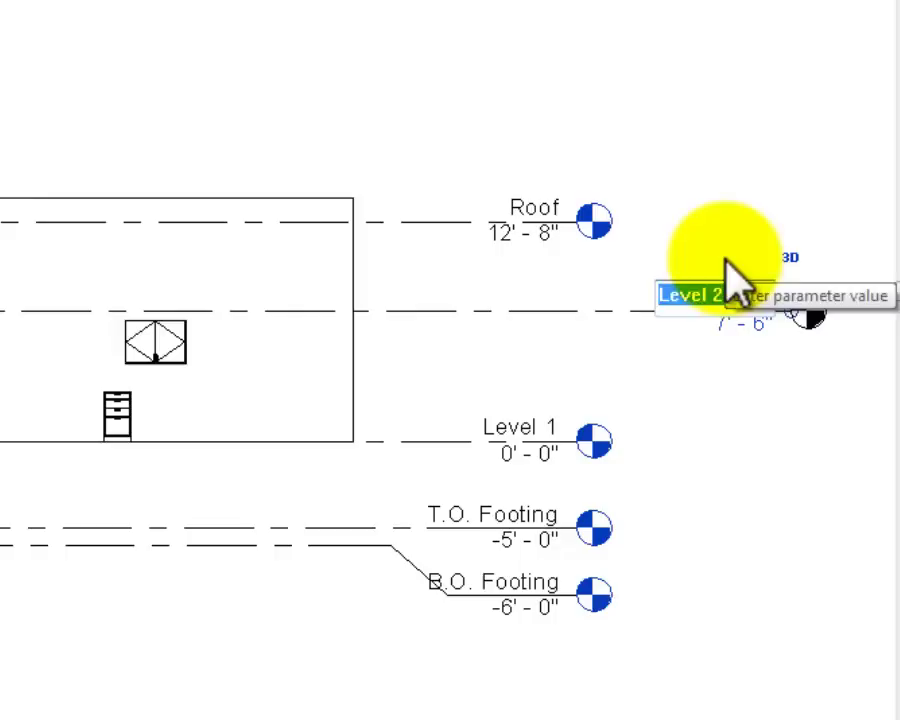
text(Top)
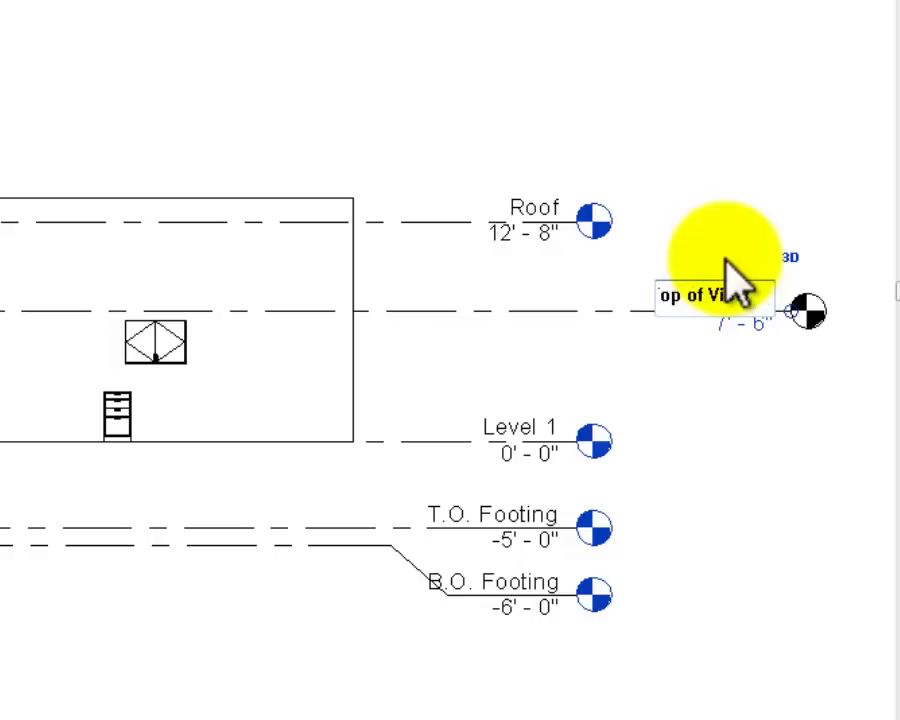
text(of View Range)
key(Return)
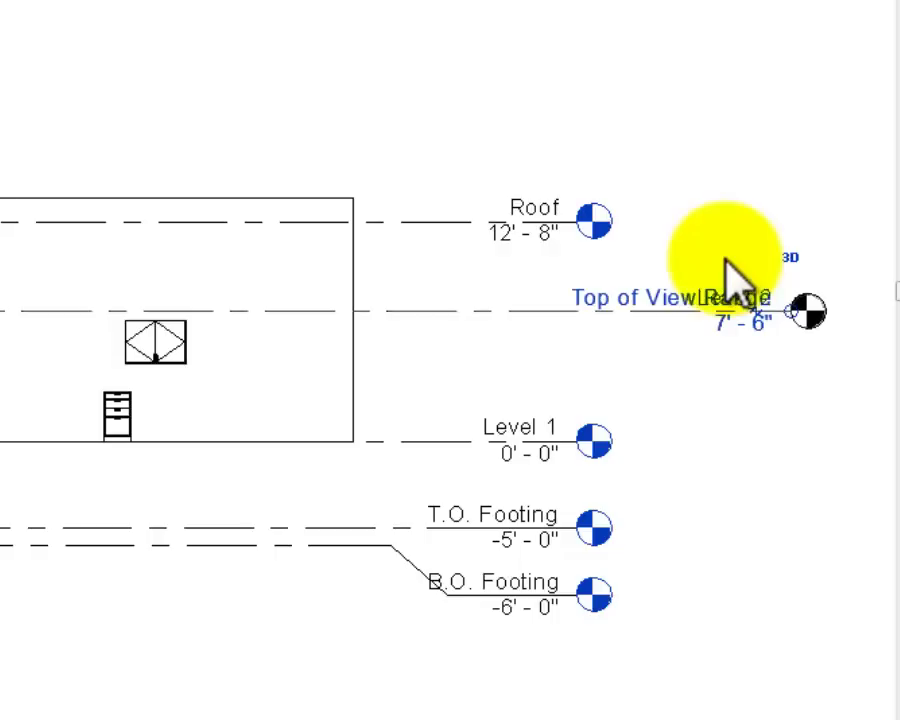
click(725, 258)
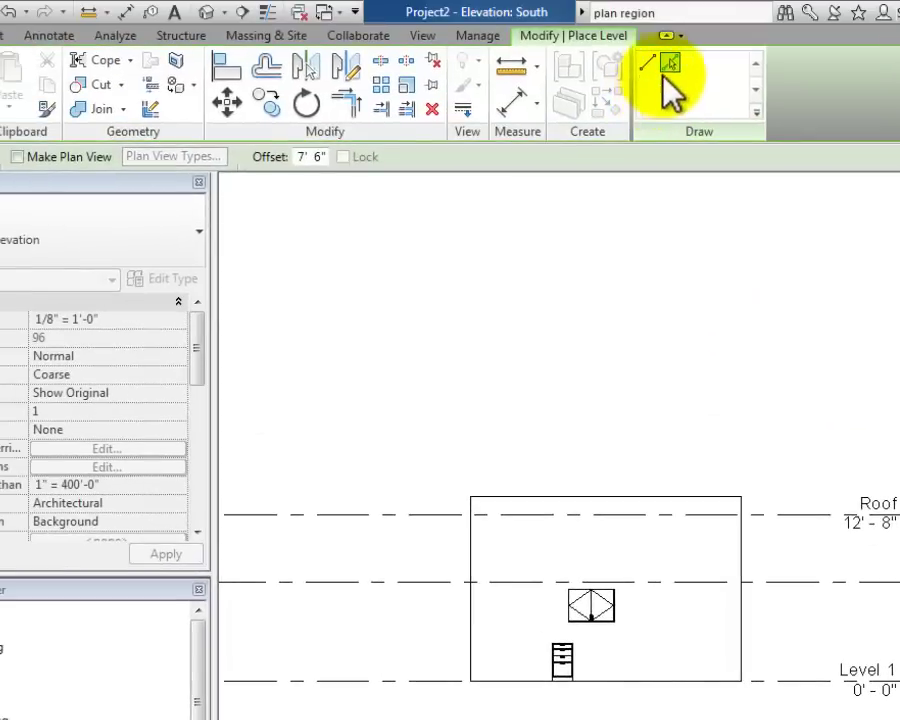
- Add a level offset 4' 0" above Level 1 by picking the Level 1 line
click(293, 157)
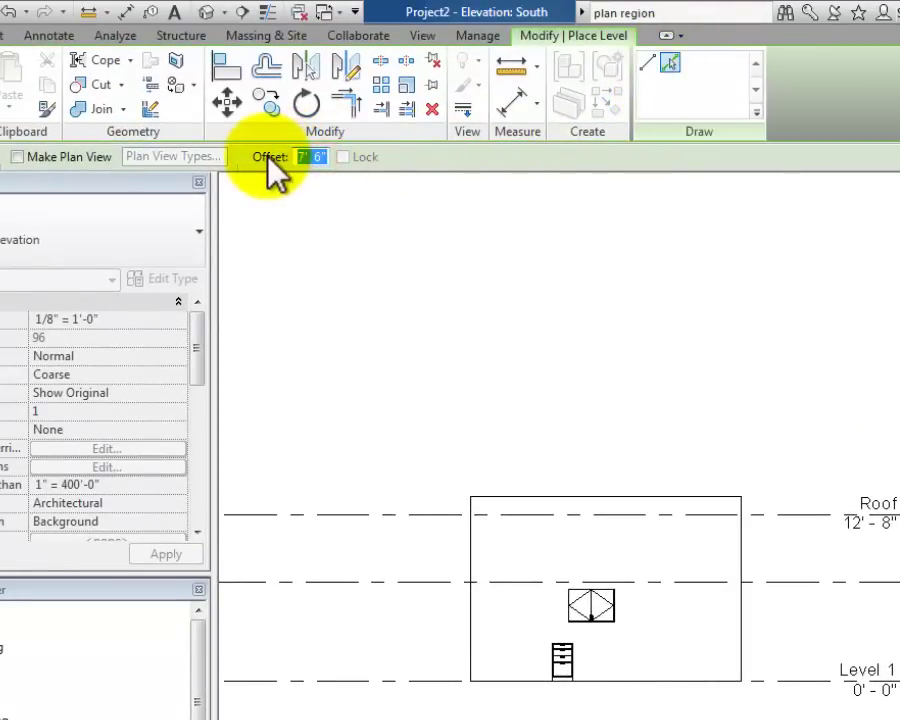
text(4)
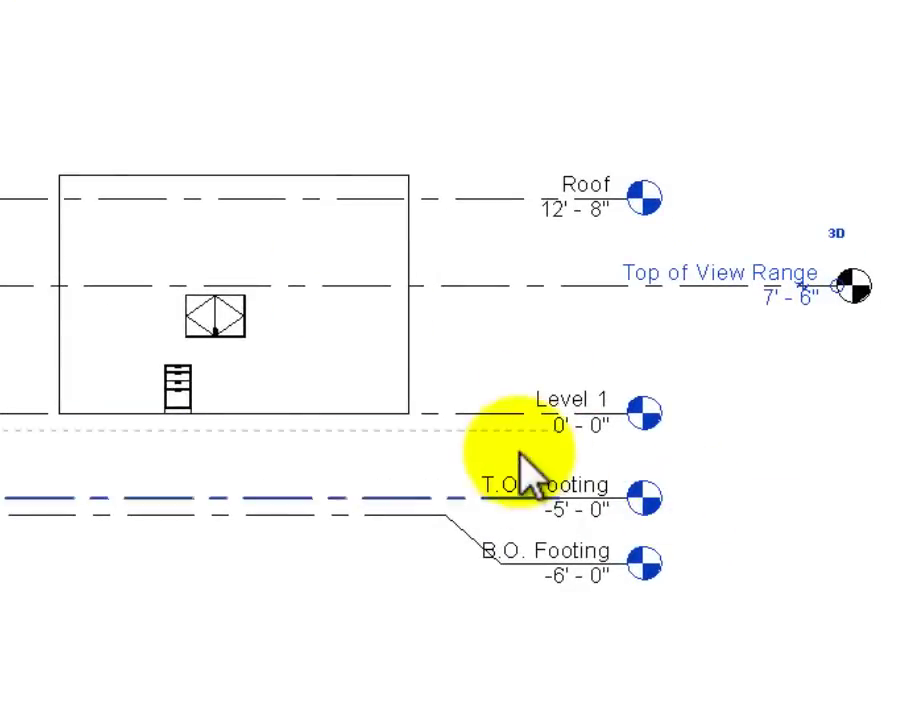
click(498, 411)
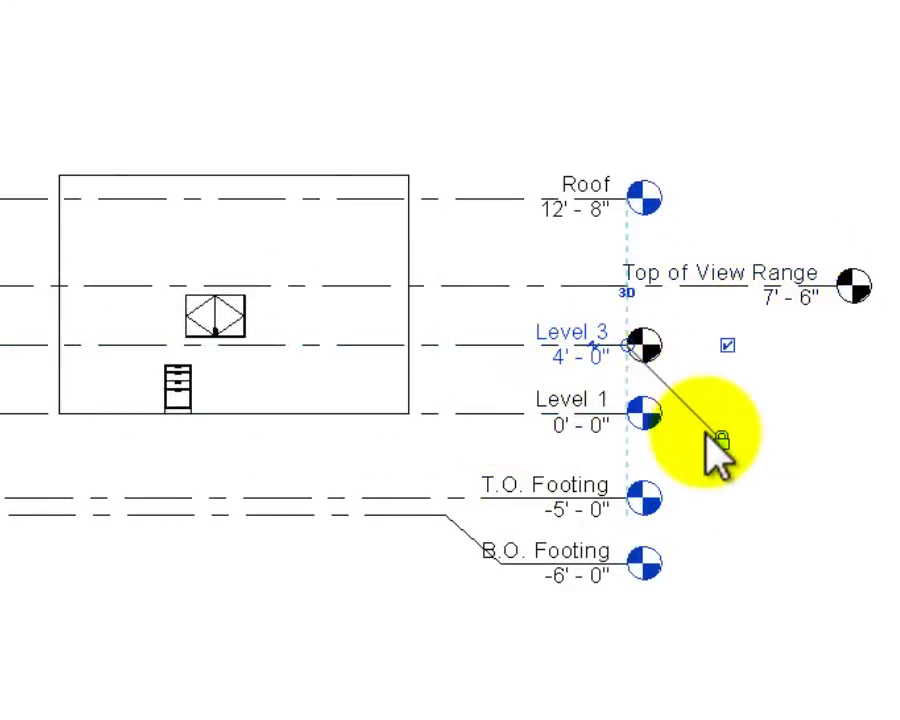
- Unlock the 4'-0" level's right end, extend it in line with the Top of View Range head, and rename the level Cutting Plane
click(721, 440)
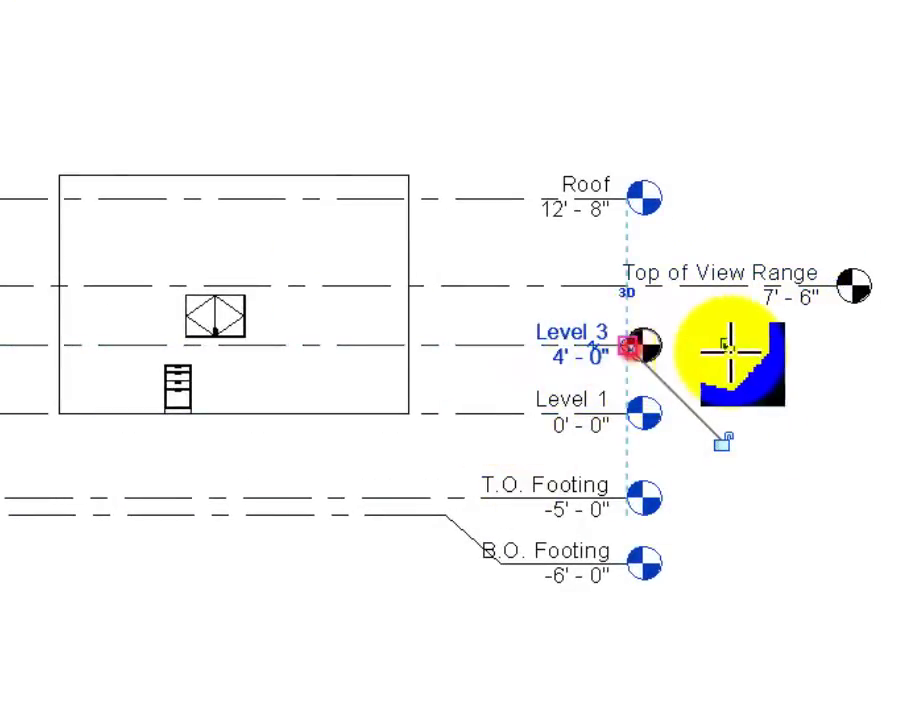
drag(728, 347, 850, 345)
double_click(787, 335)
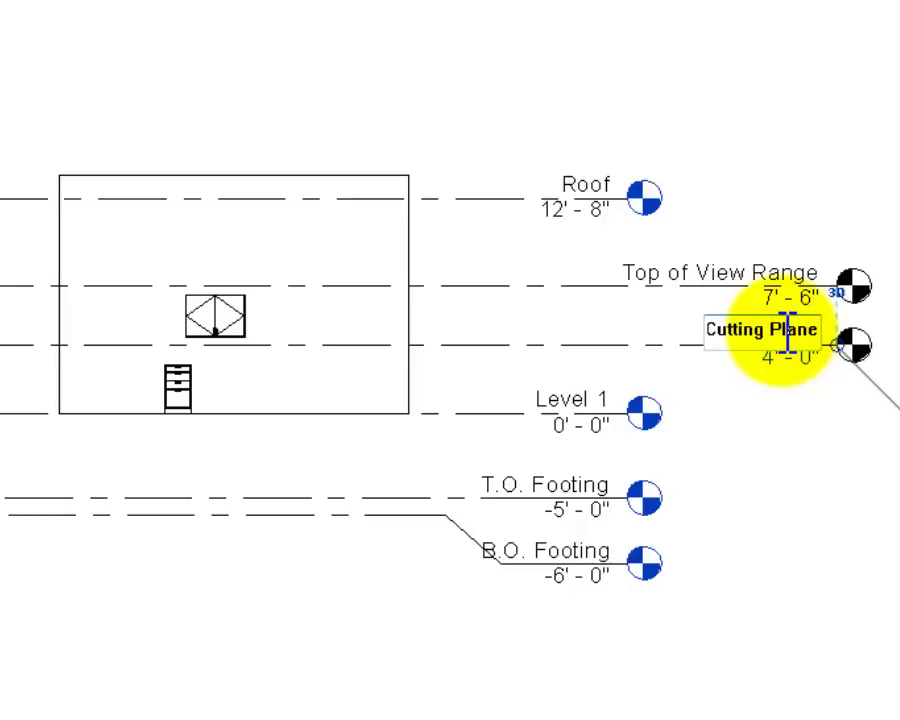
click(744, 105)
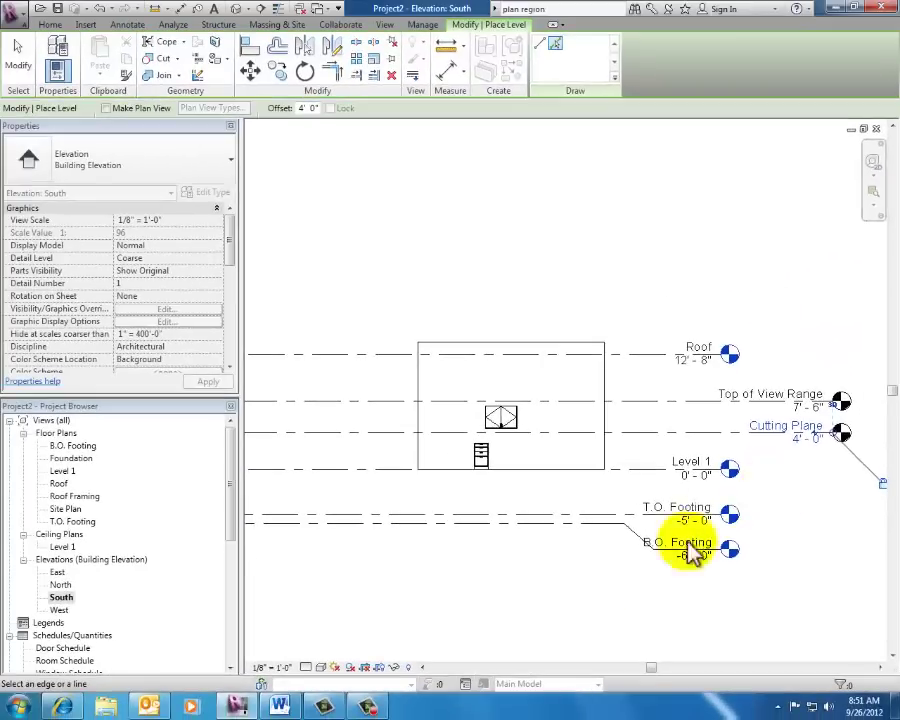
- Tile the South elevation and Level 1 plan side by side and check the upper and base cabinets in the plan
key(w)
key(t)
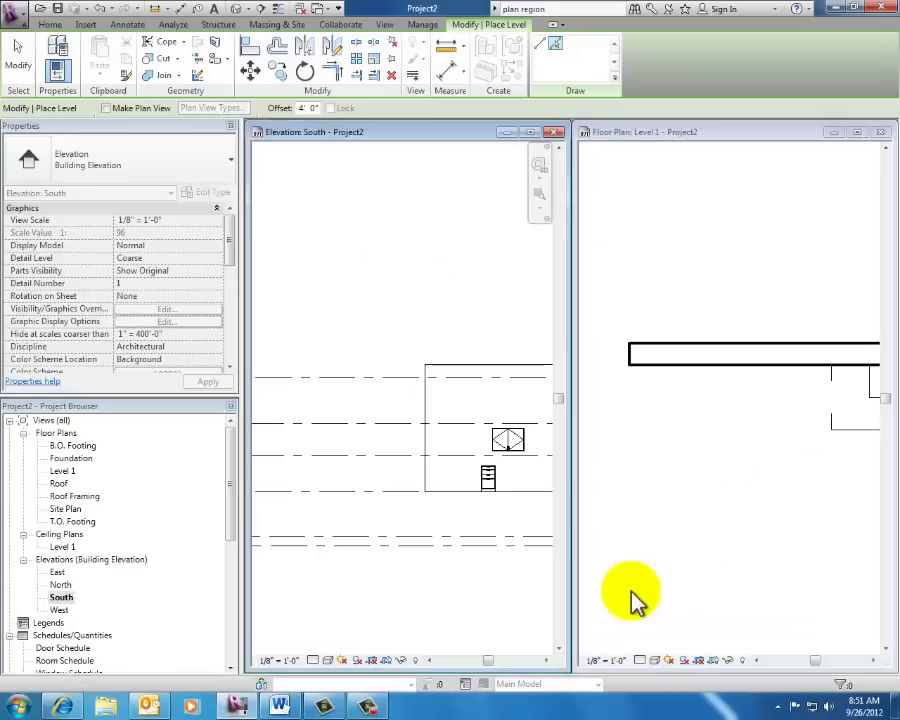
click(710, 533)
middle_drag(802, 538, 683, 561)
click(725, 438)
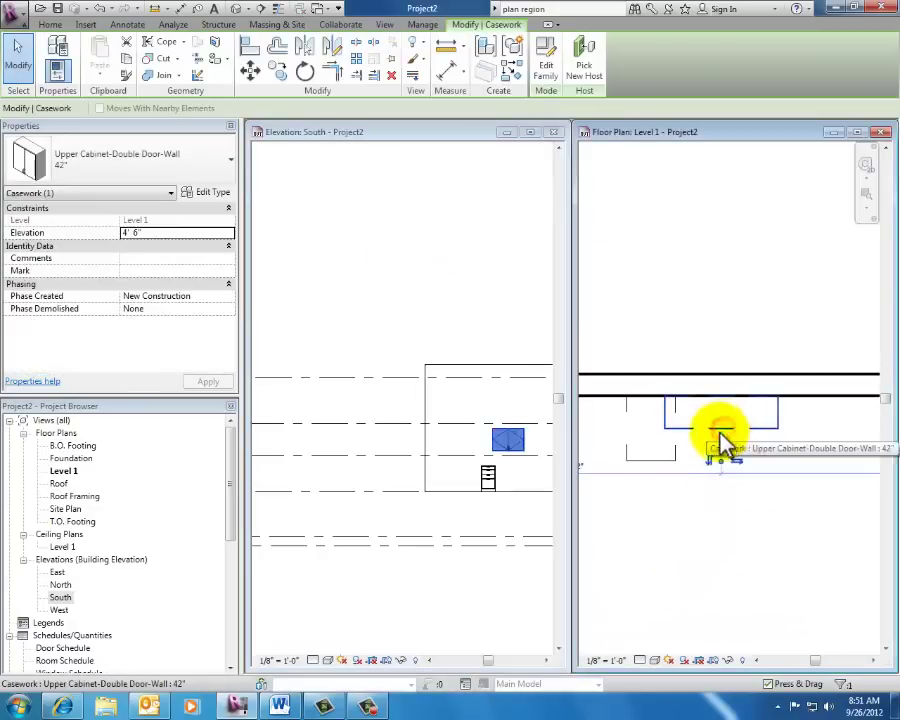
click(663, 468)
click(725, 518)
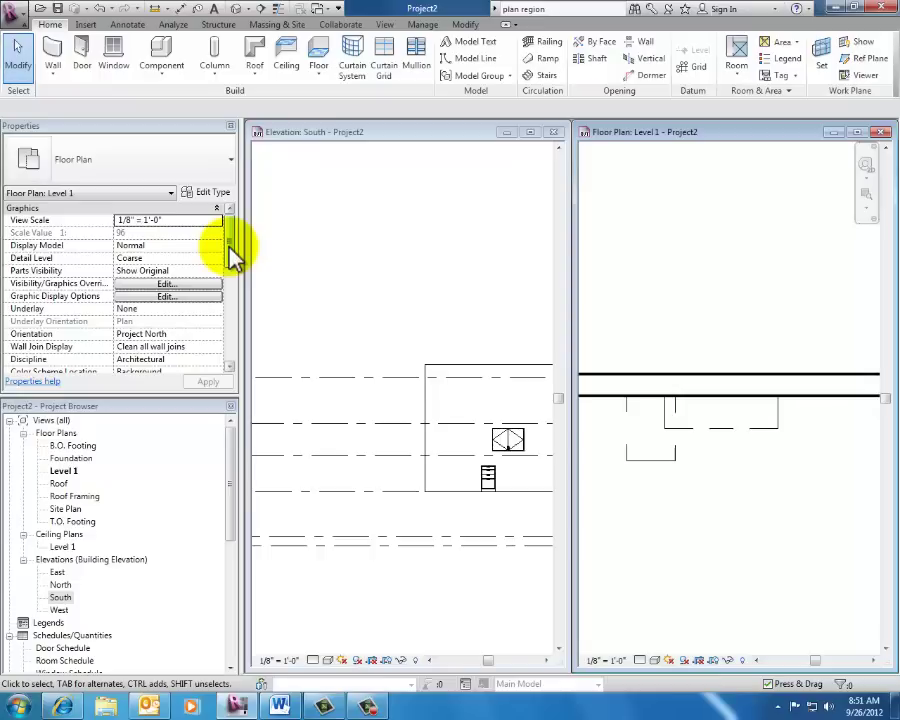
- Review the primary range and view depth offsets in the Level 1 floor plan's view range settings
drag(230, 248, 222, 355)
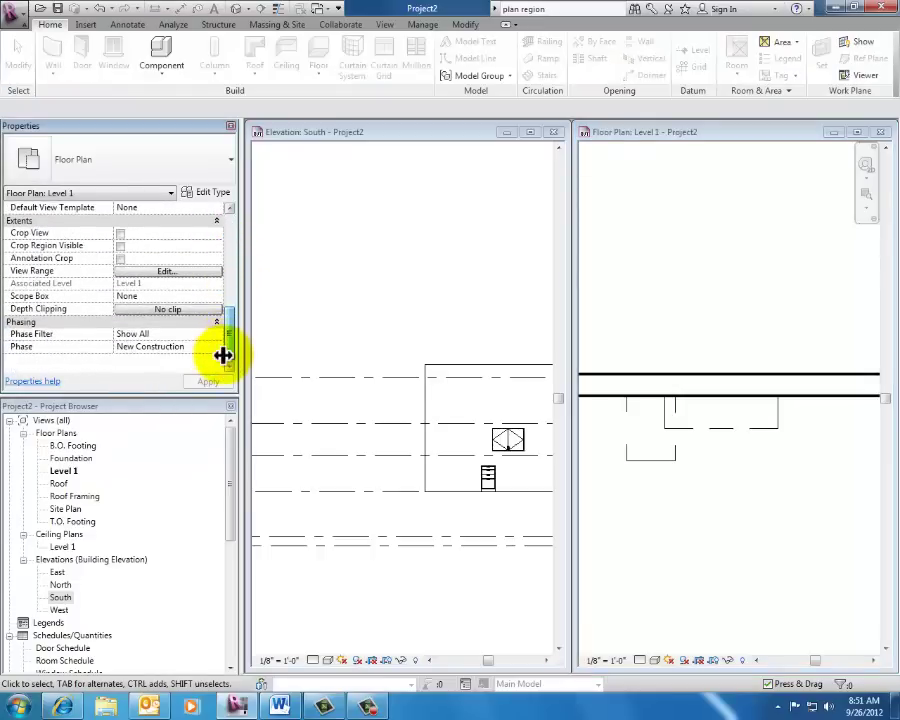
click(168, 272)
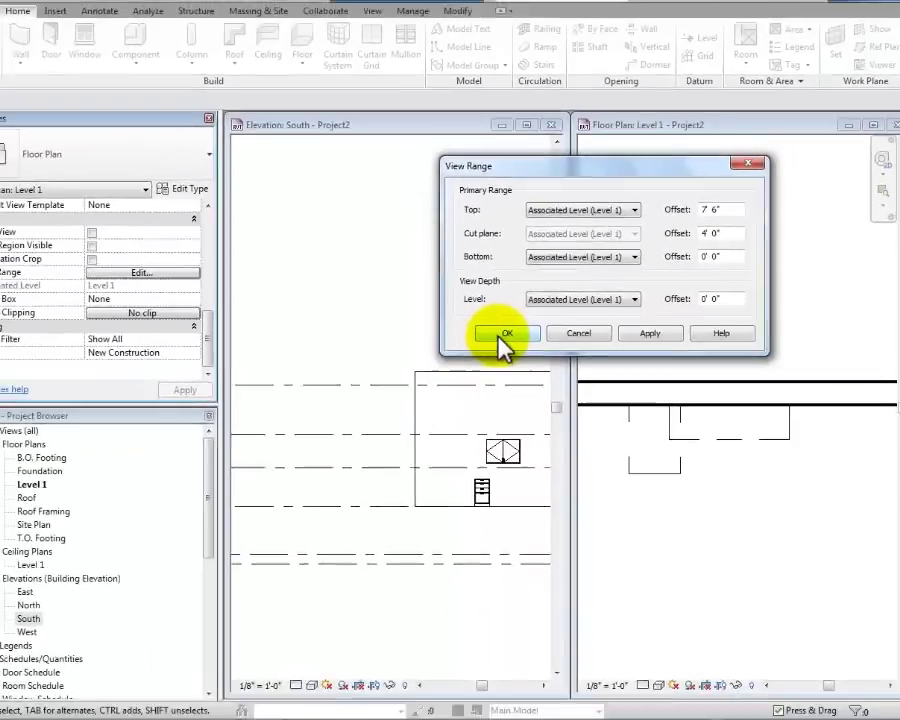
click(478, 360)
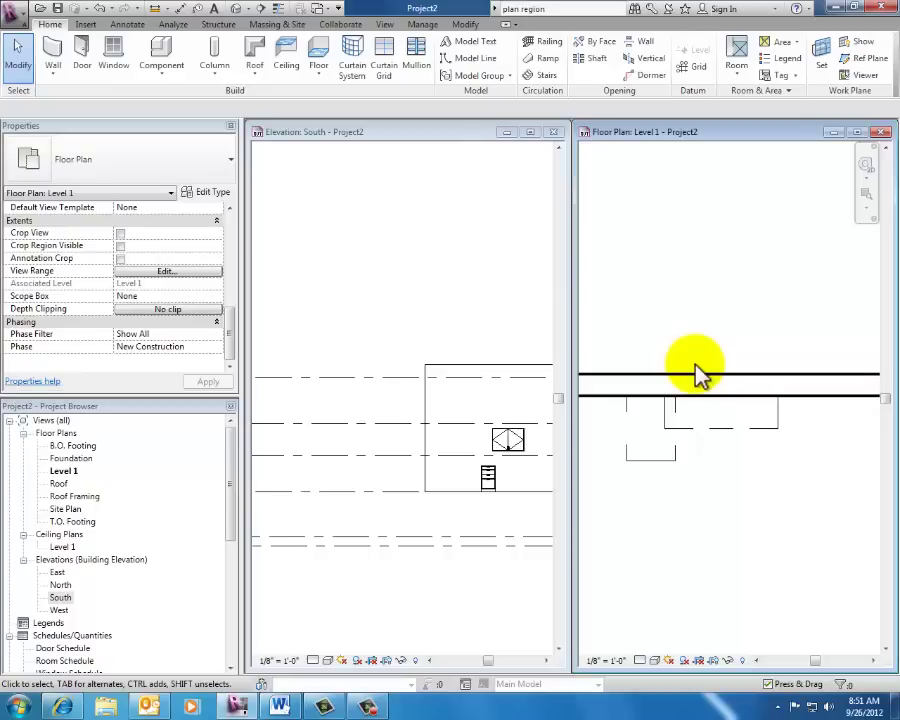
click(756, 480)
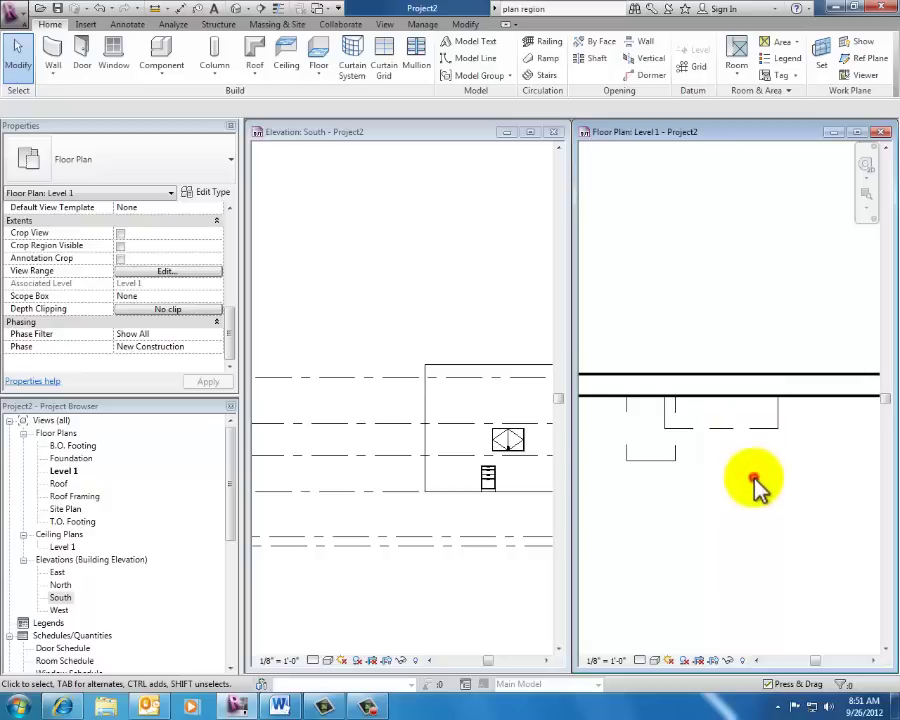
- Start placing a component and duplicate the 42" Upper Cabinet-Double Door-Wall type as 42" high
click(162, 62)
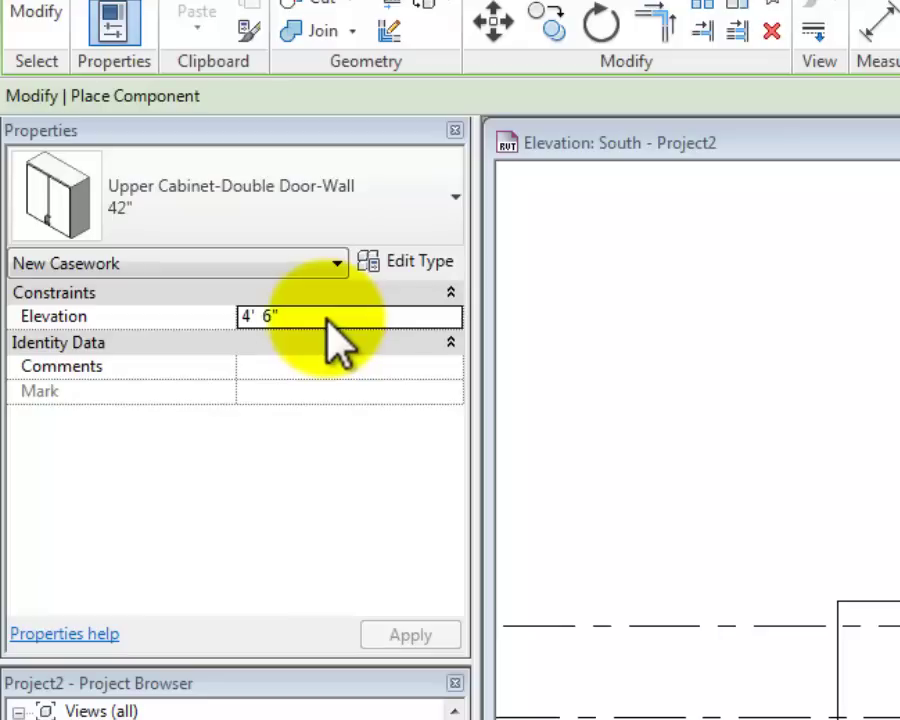
click(394, 268)
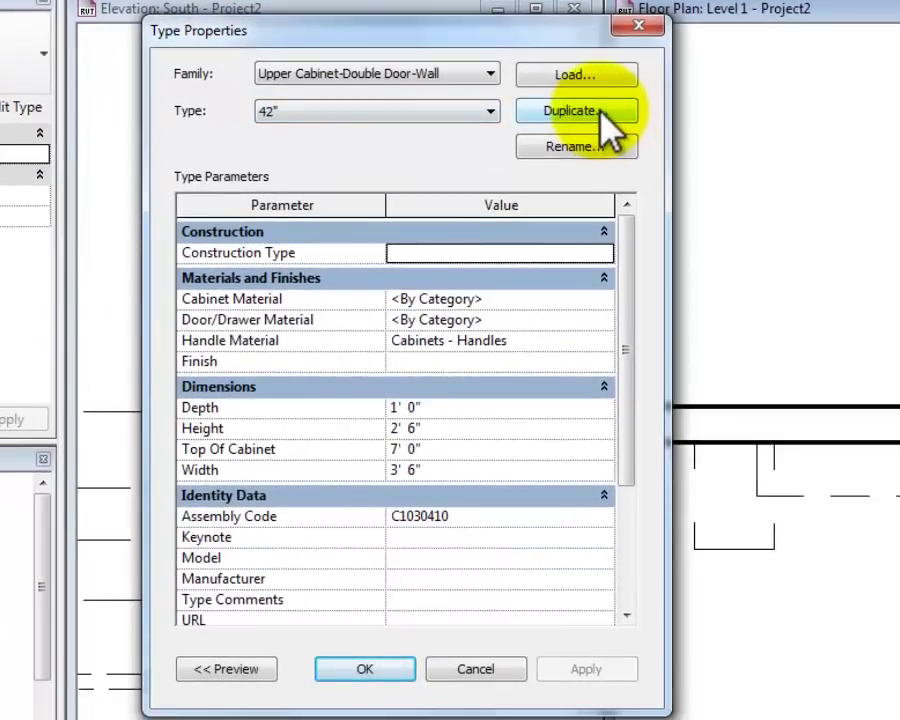
click(600, 111)
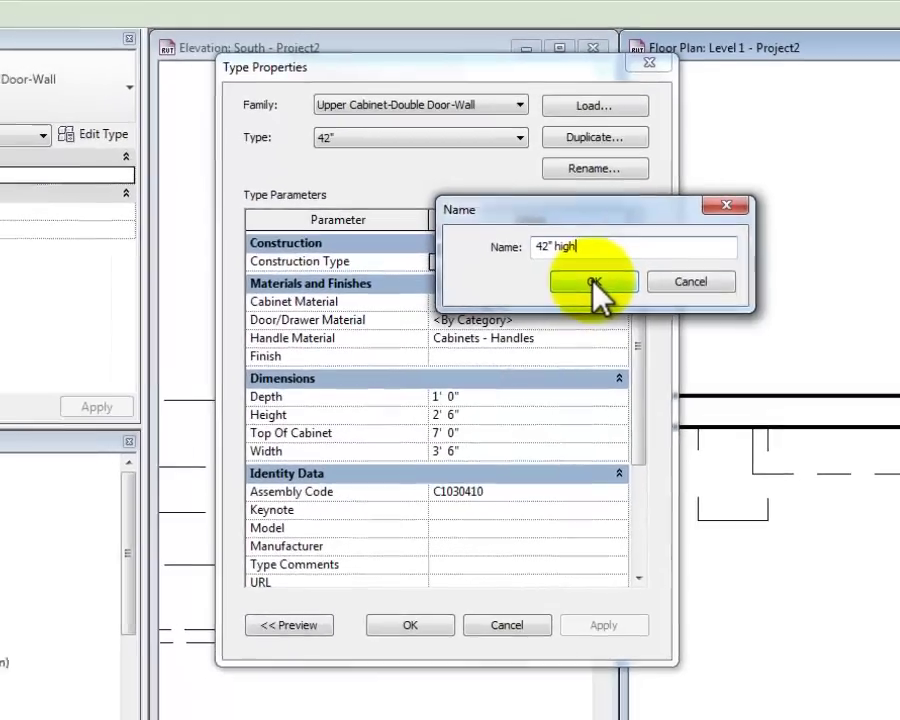
click(577, 276)
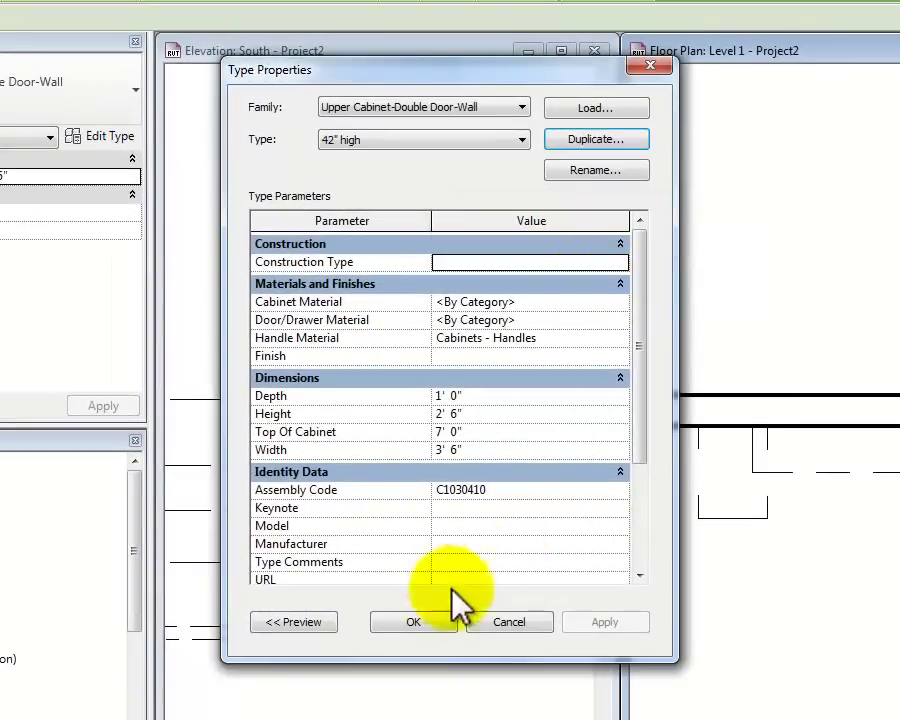
click(421, 622)
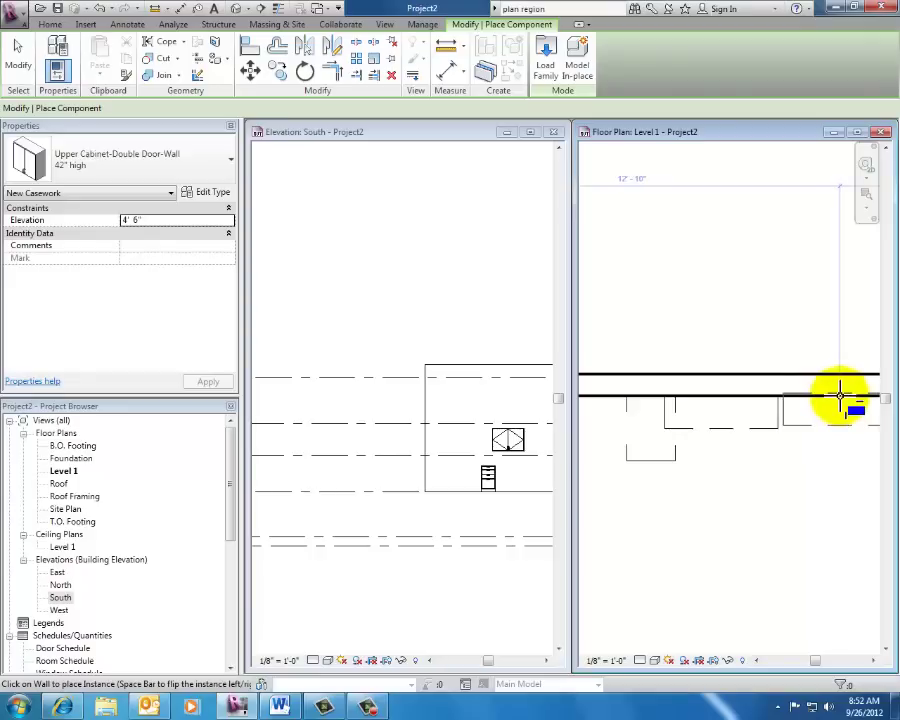
- Place the 42" high upper cabinet on the wall beside the existing upper cabinet and set its elevation to 8'
click(843, 397)
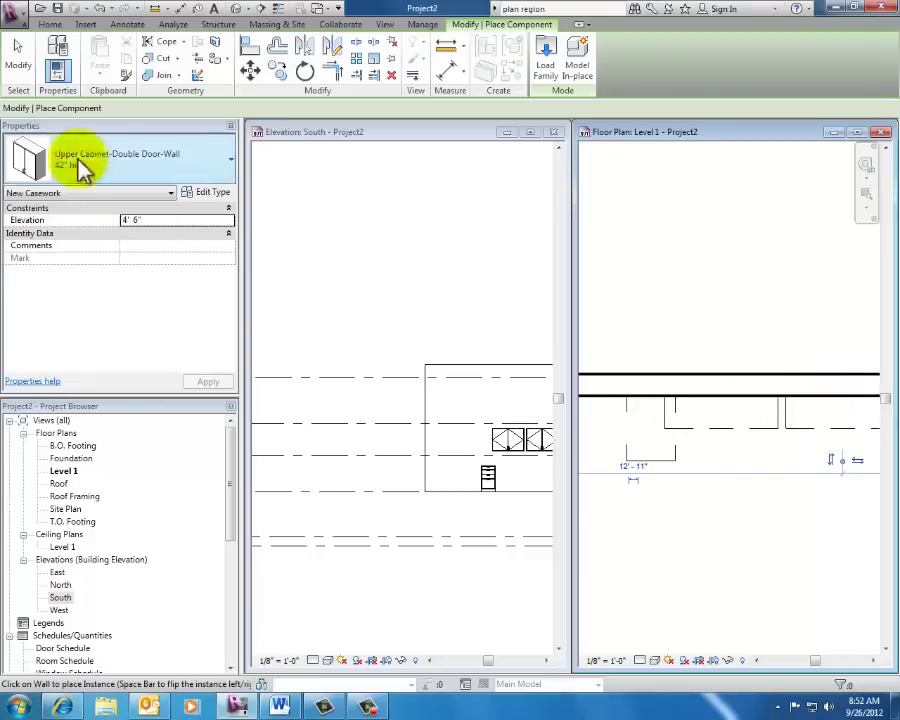
key(Escape)
key(Escape)
click(795, 432)
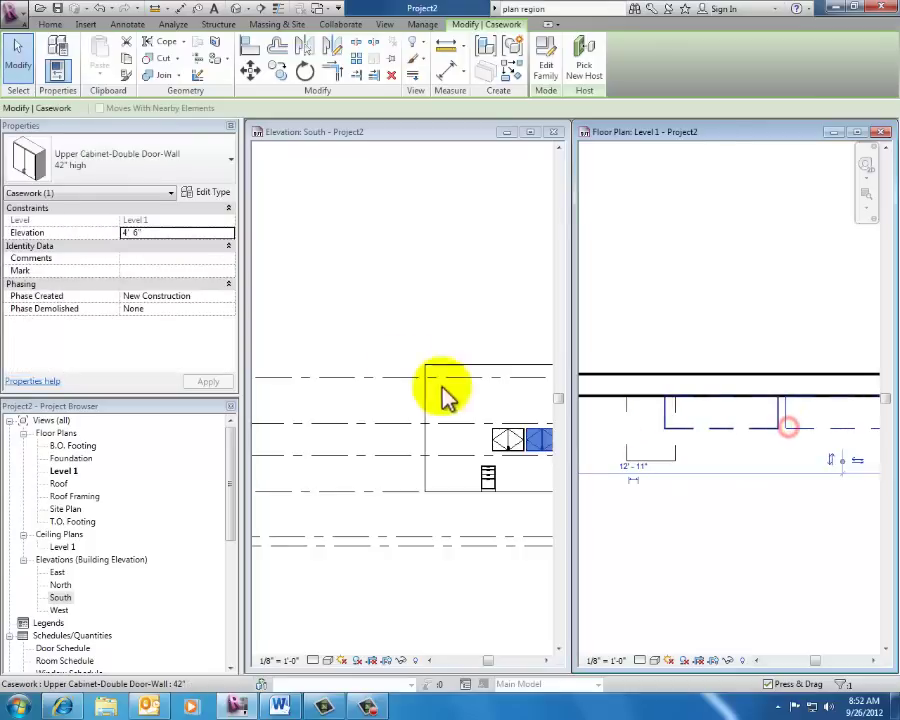
click(172, 233)
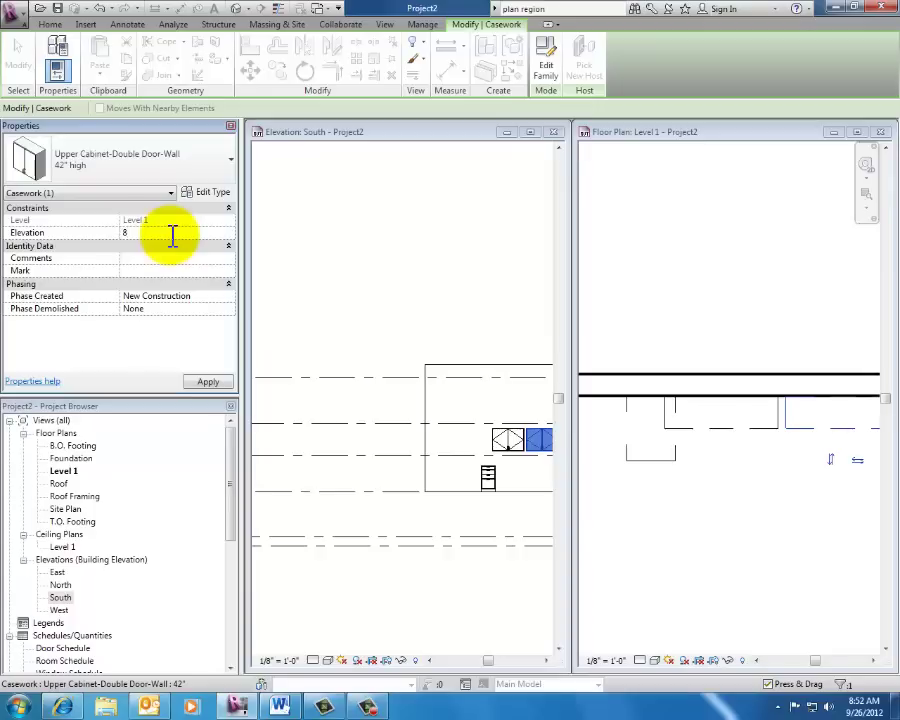
click(207, 383)
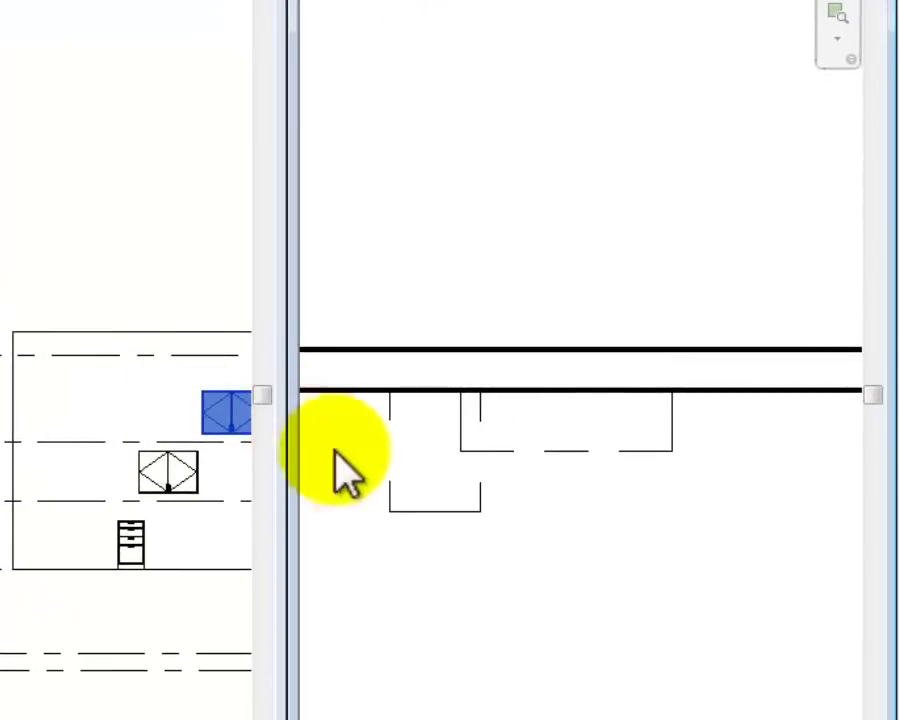
- Check the raised cabinet's height in the South elevation against the Top of View Range and Cutting Plane levels
click(112, 598)
middle_drag(106, 596, 0, 584)
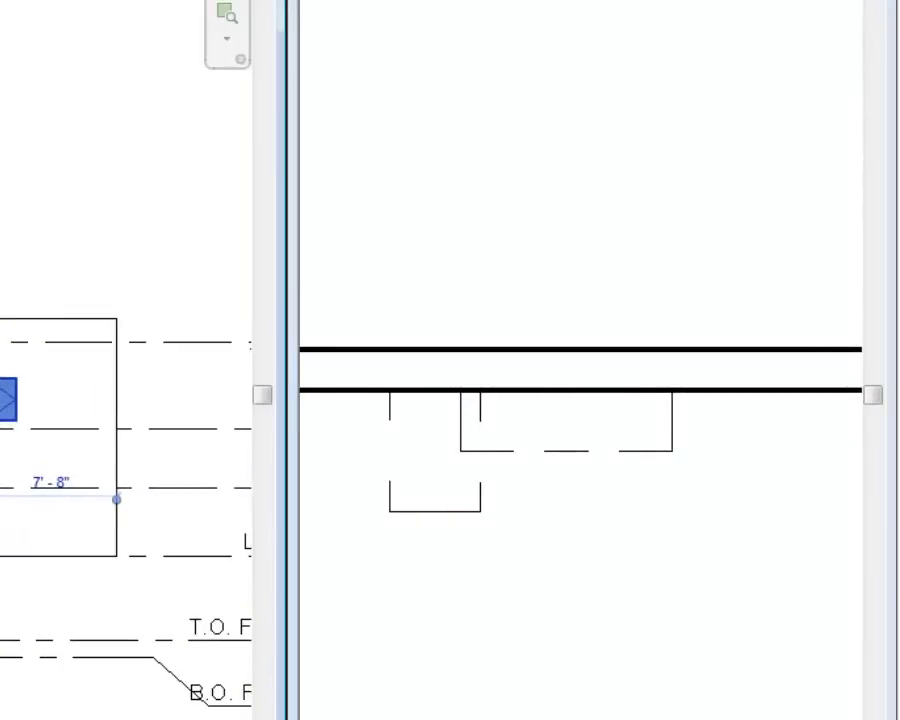
scroll(24, 530, up, 3)
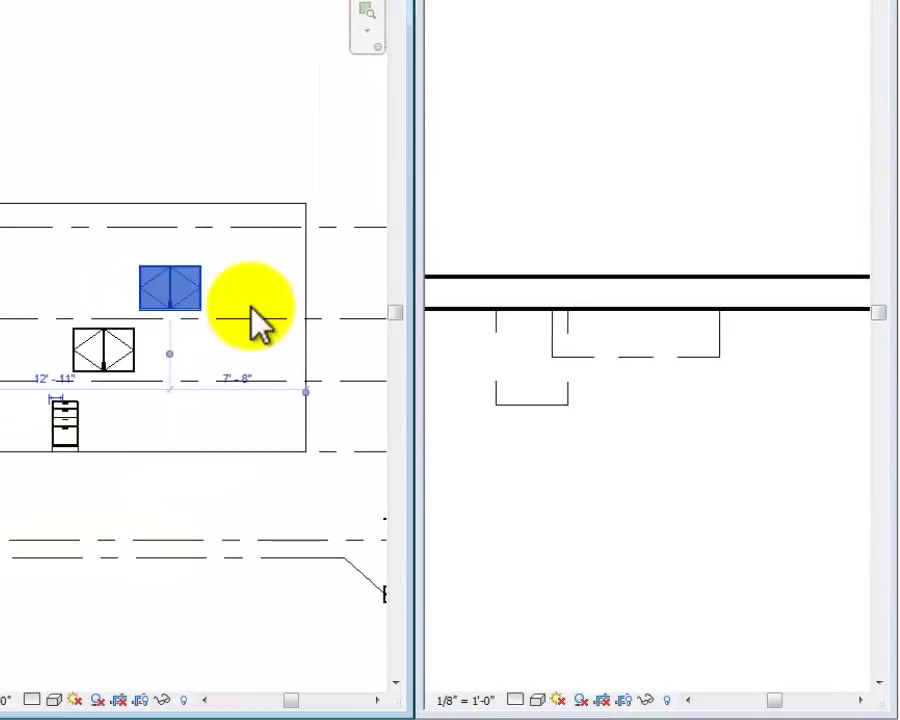
middle_drag(276, 405, 88, 404)
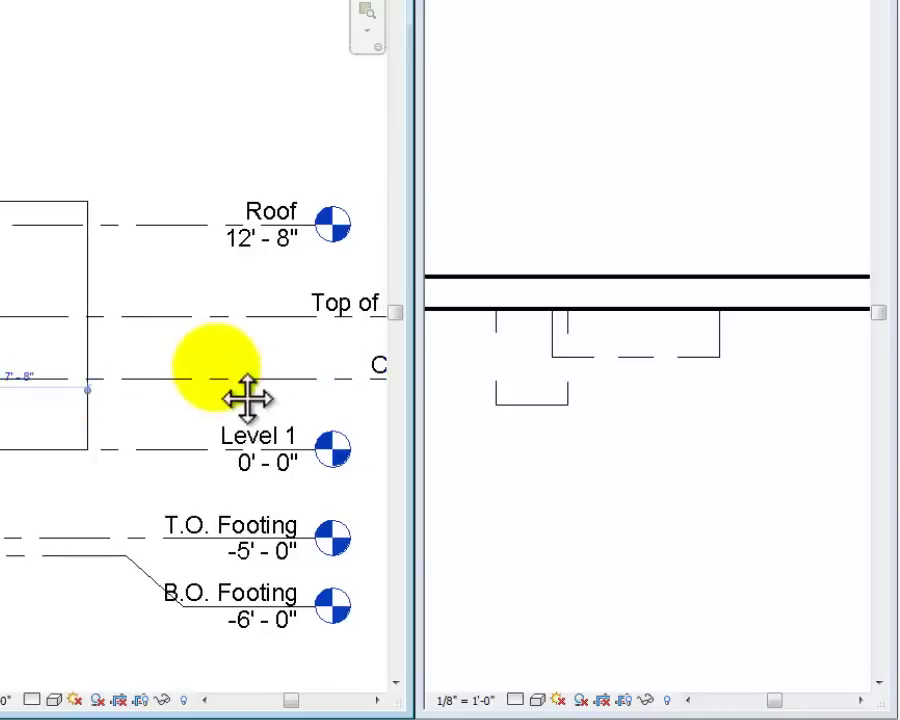
middle_drag(244, 392, 76, 388)
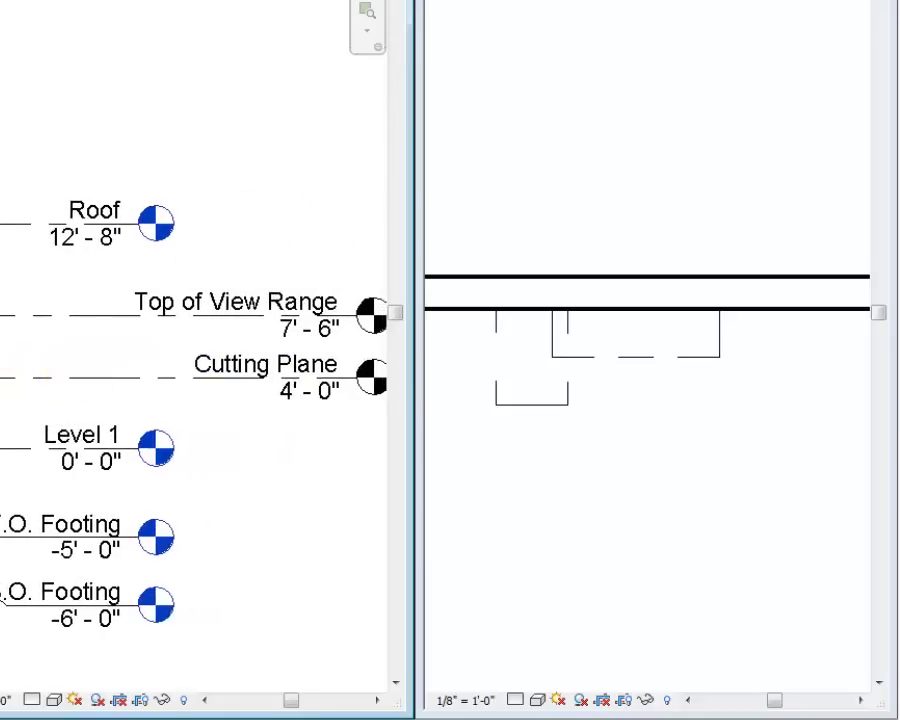
middle_drag(363, 236, 777, 235)
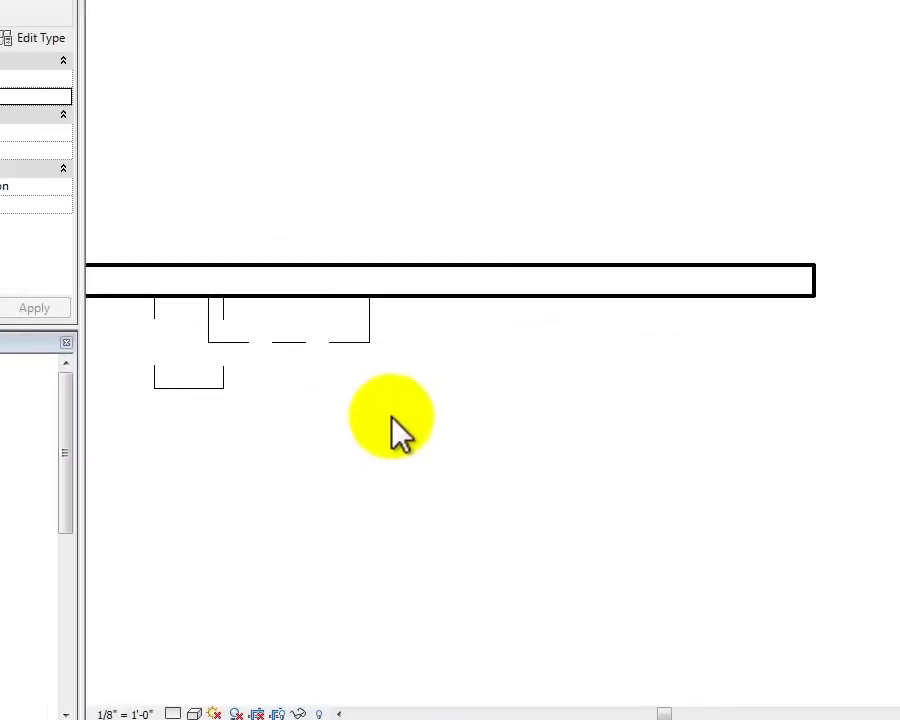
- Compare the cabinets in the Level 1 plan with the South elevation, selecting the lower of the two upper cabinets to identify it
middle_drag(392, 422, 677, 458)
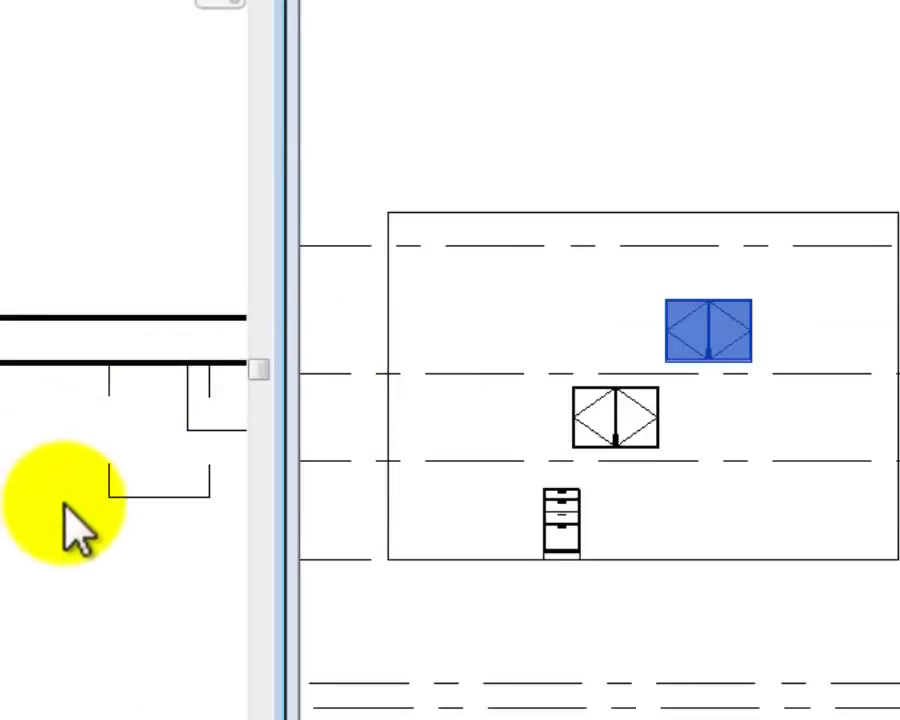
click(62, 502)
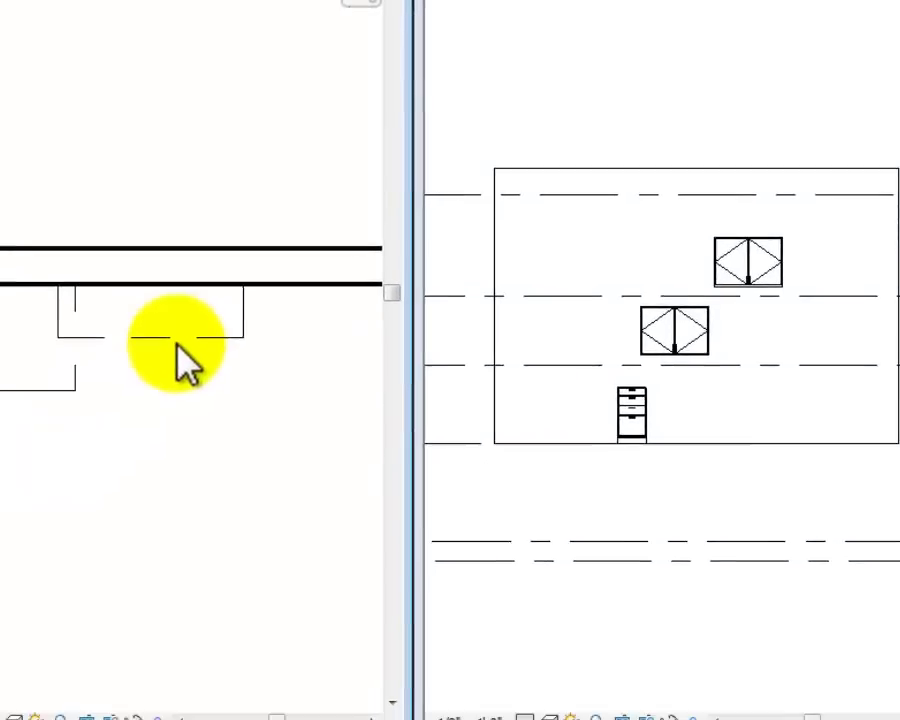
click(180, 456)
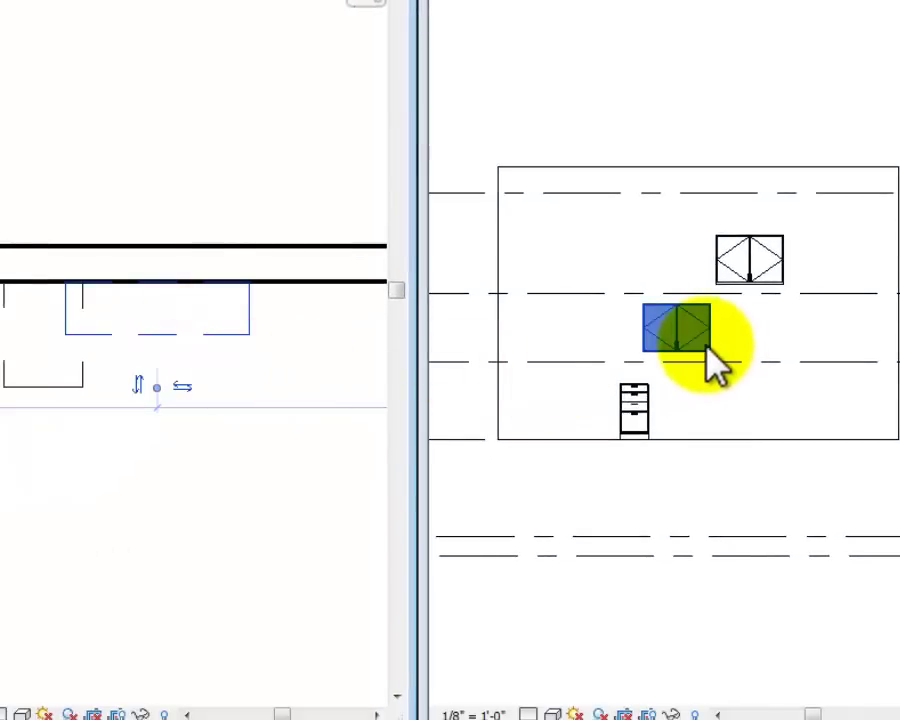
click(250, 515)
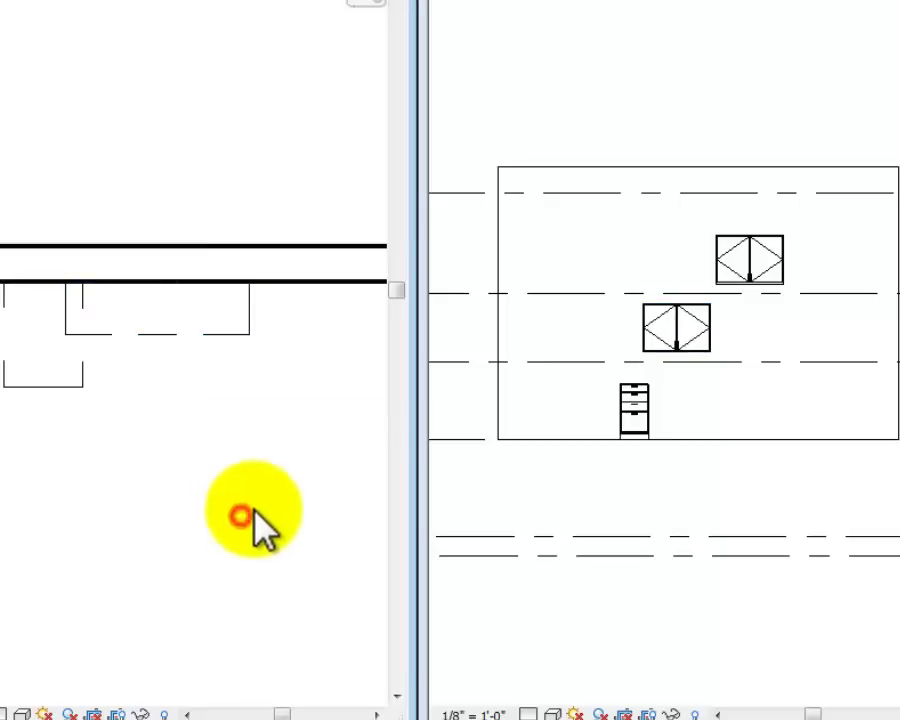
scroll(258, 522, down, 2)
middle_drag(261, 526, 229, 538)
scroll(177, 522, down, 3)
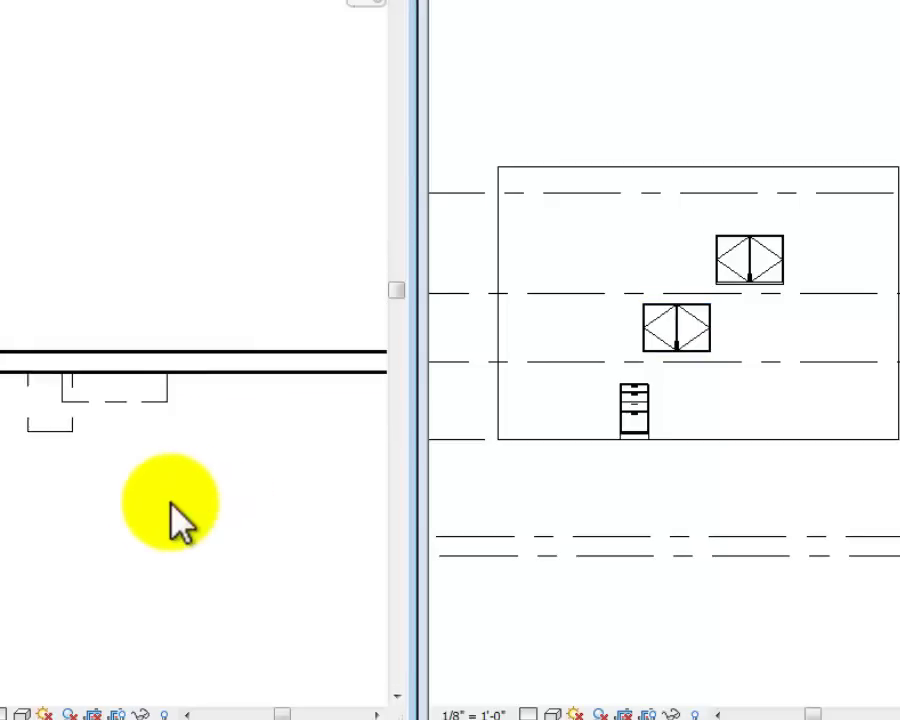
middle_drag(177, 522, 168, 440)
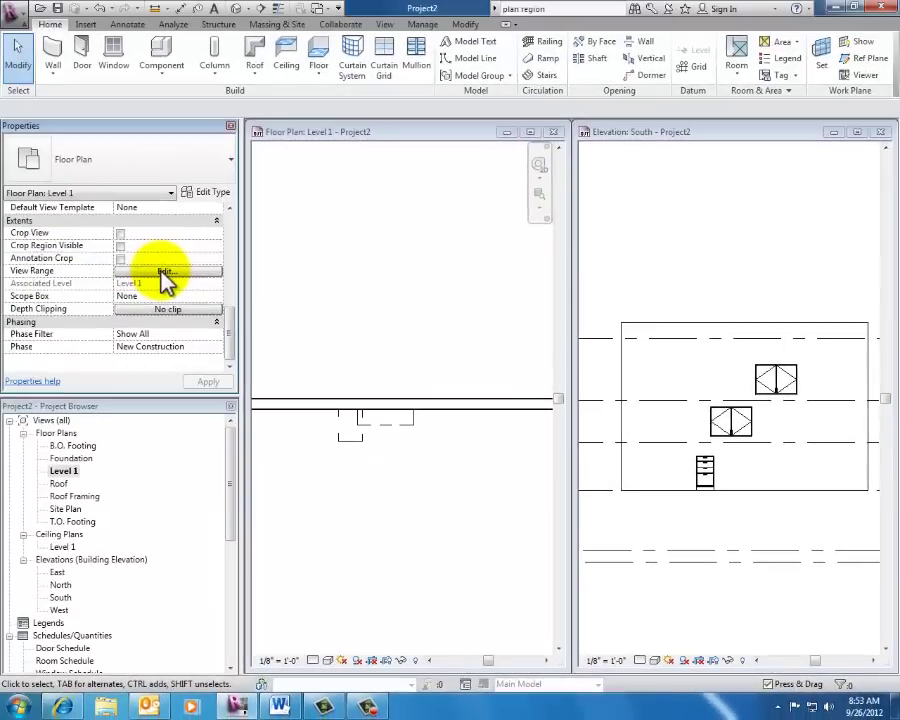
- Set the top offset of the Level 1 view range to 10' 0" and apply it
click(164, 271)
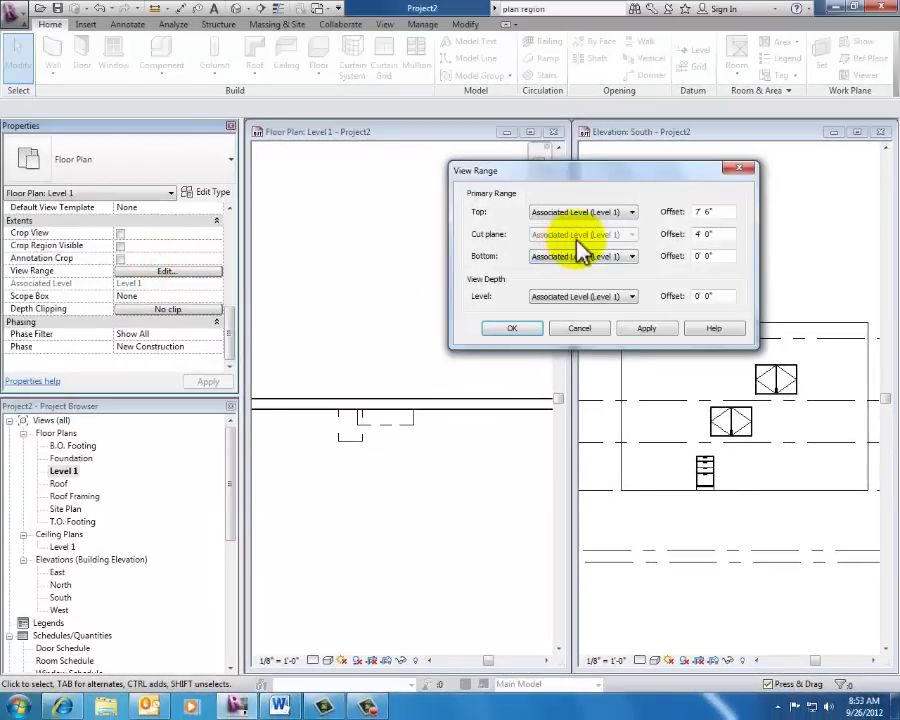
double_click(726, 211)
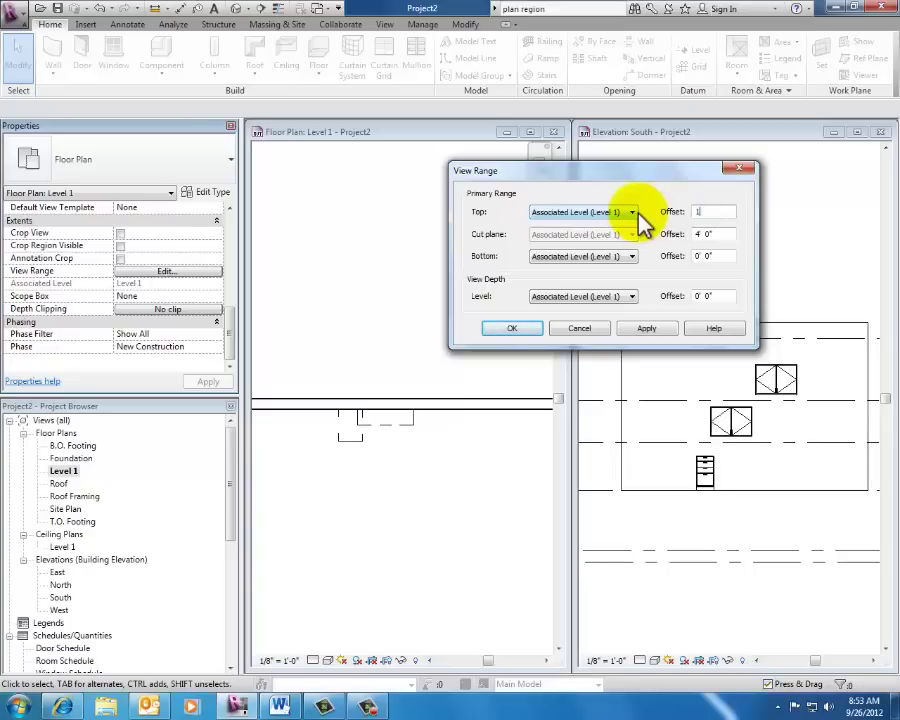
click(640, 330)
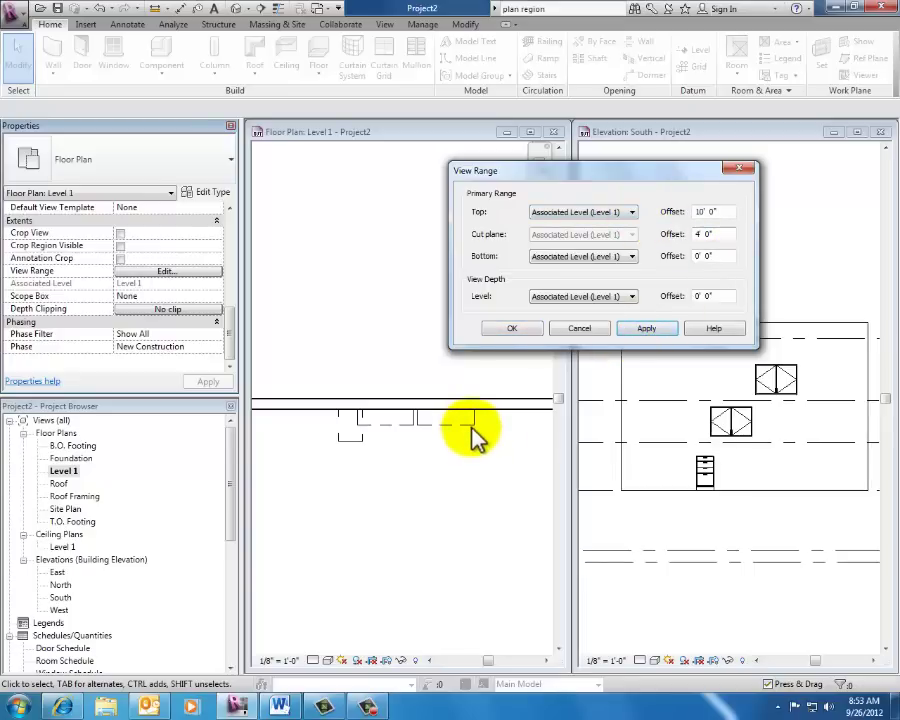
- Restore the top offset of the Level 1 view range to 7' 6" and accept the settings
click(735, 211)
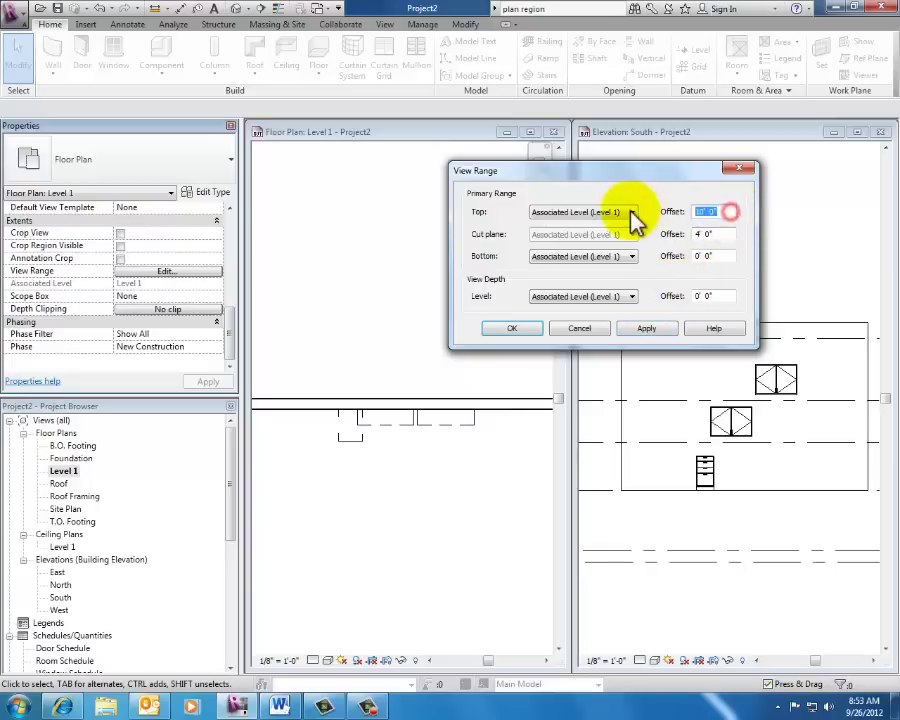
text(7 6)
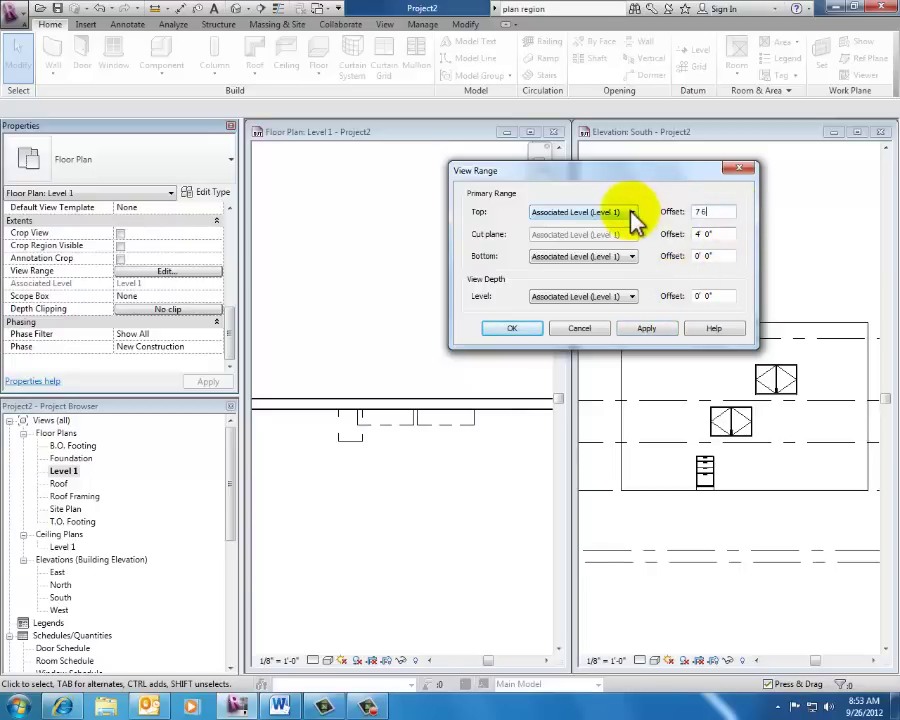
click(648, 328)
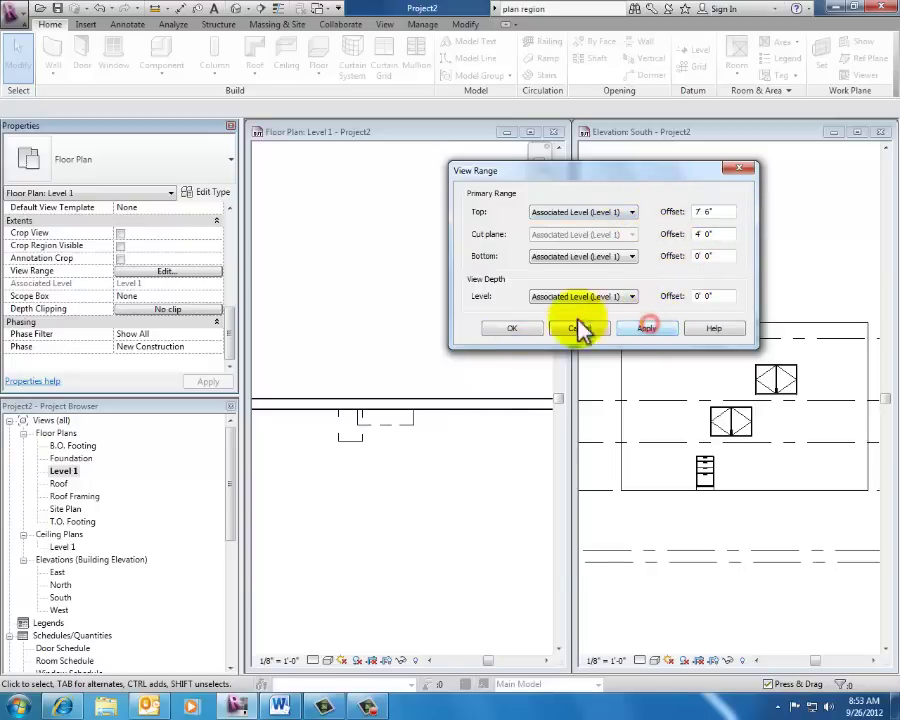
click(513, 329)
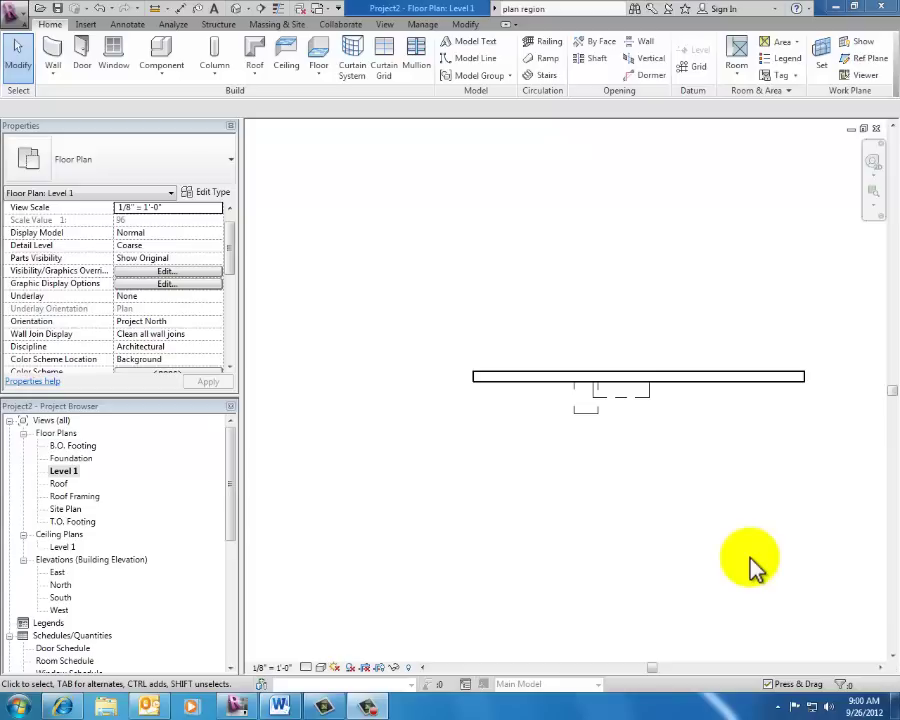
- Create a toposurface in the Site Plan view from four points around the wall at an absolute elevation of -0' 1"
double_click(63, 510)
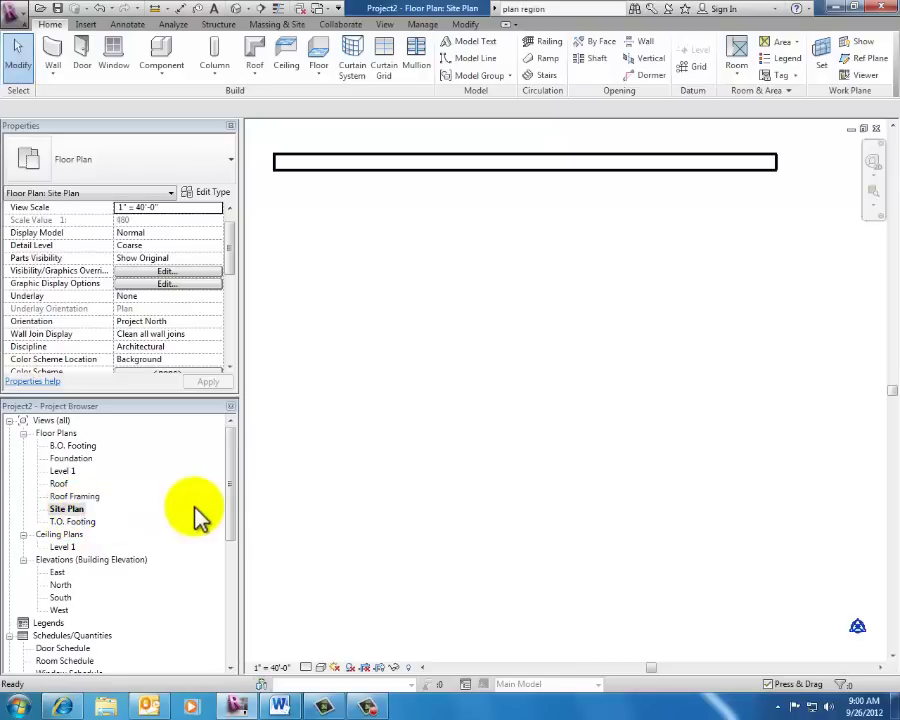
middle_drag(548, 471, 554, 508)
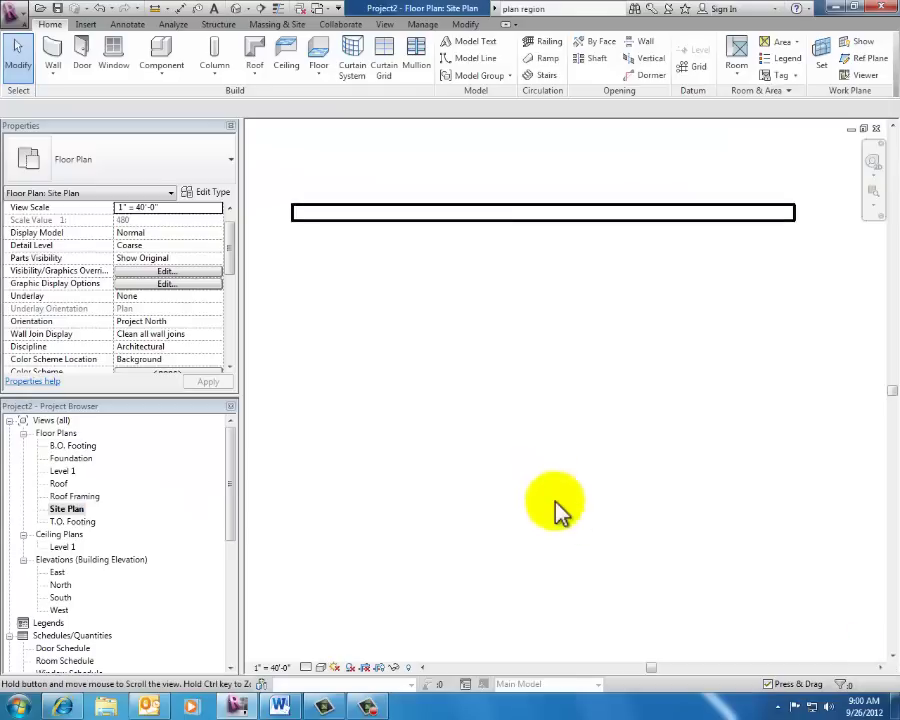
scroll(555, 500, down, 1)
scroll(557, 495, down, 1)
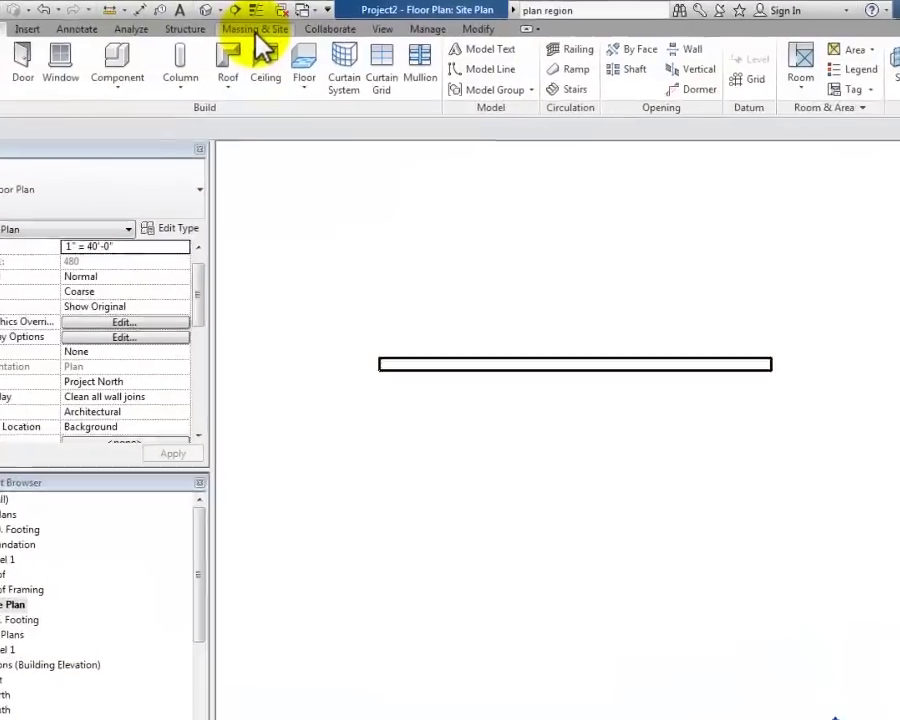
click(260, 32)
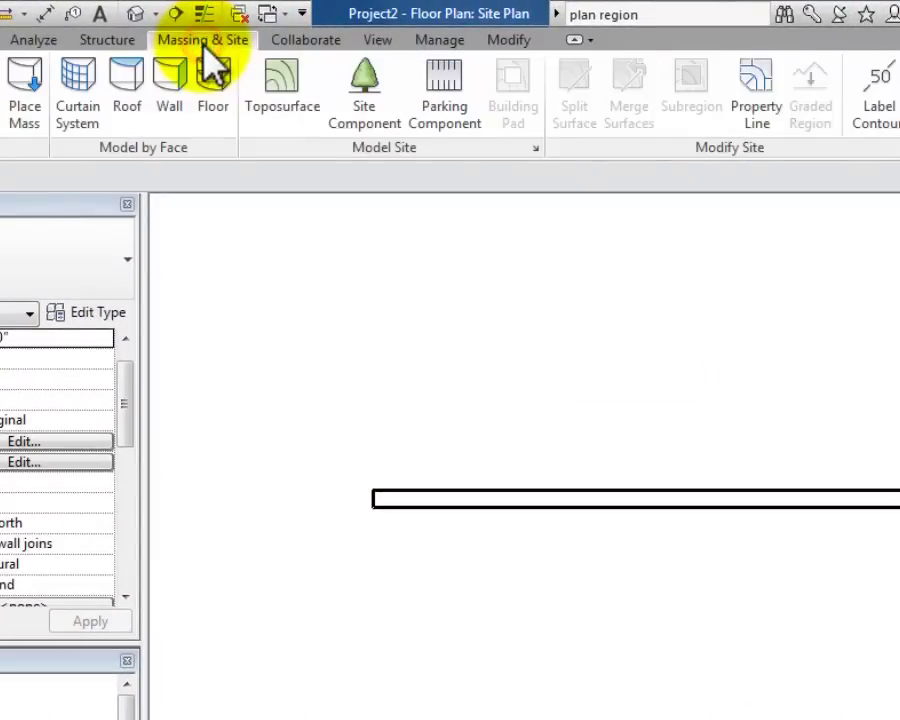
click(296, 84)
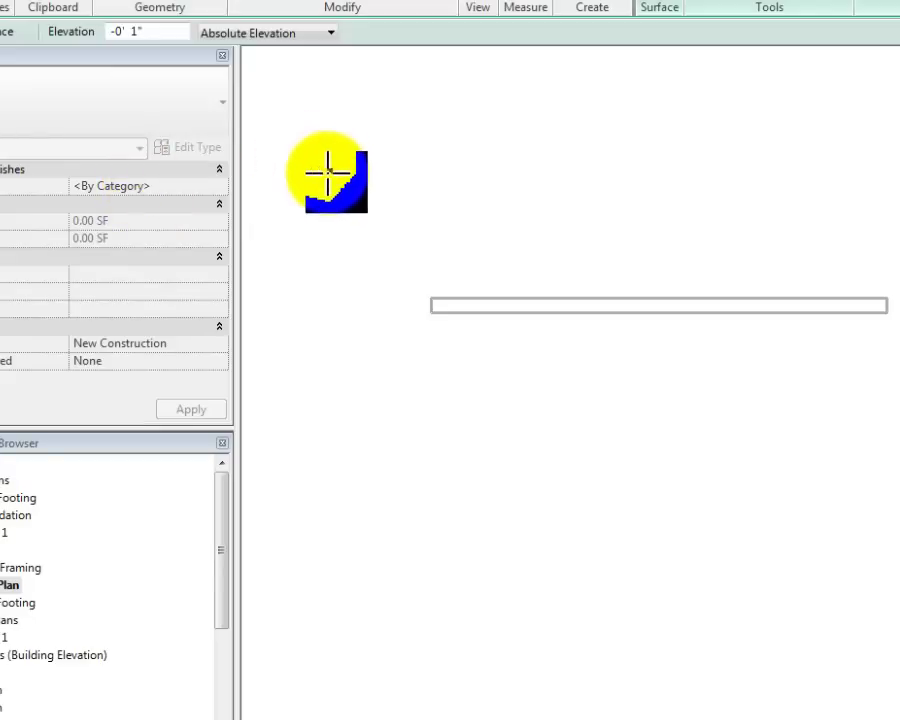
click(152, 32)
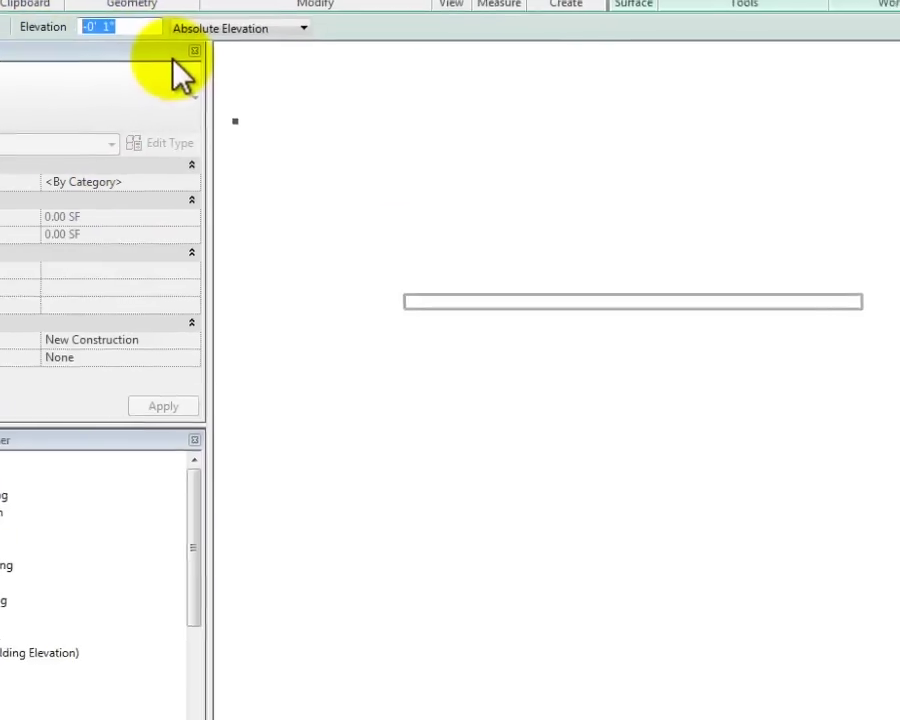
click(203, 158)
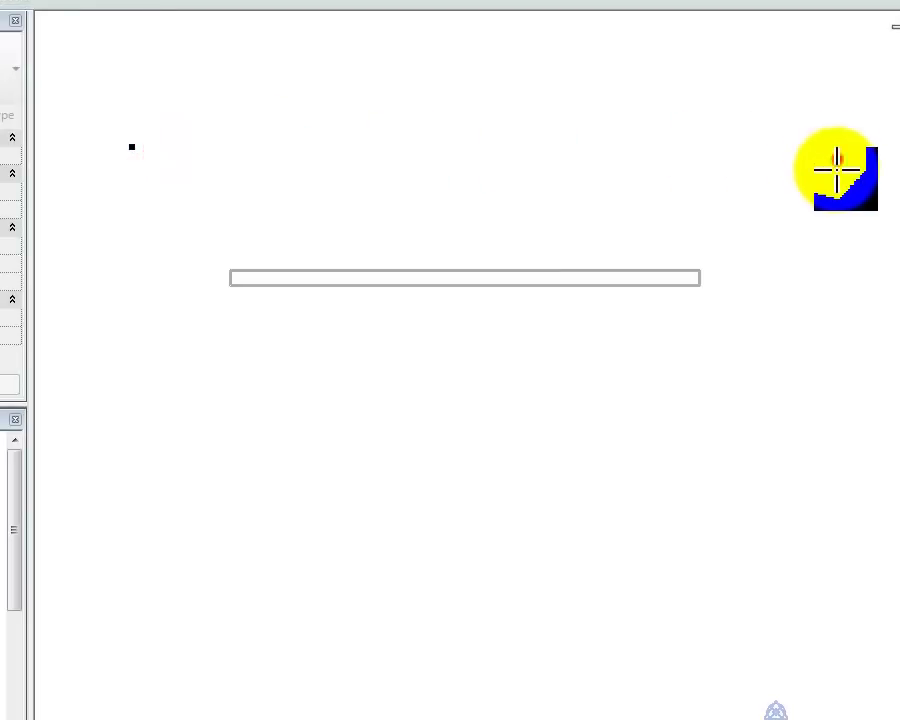
click(837, 159)
click(844, 635)
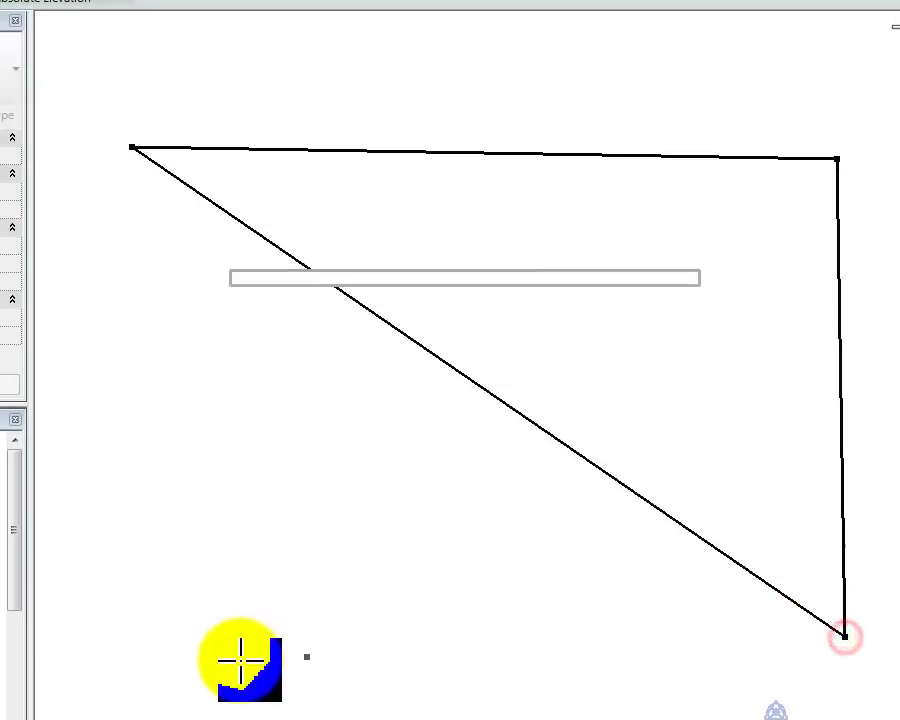
click(165, 660)
click(392, 30)
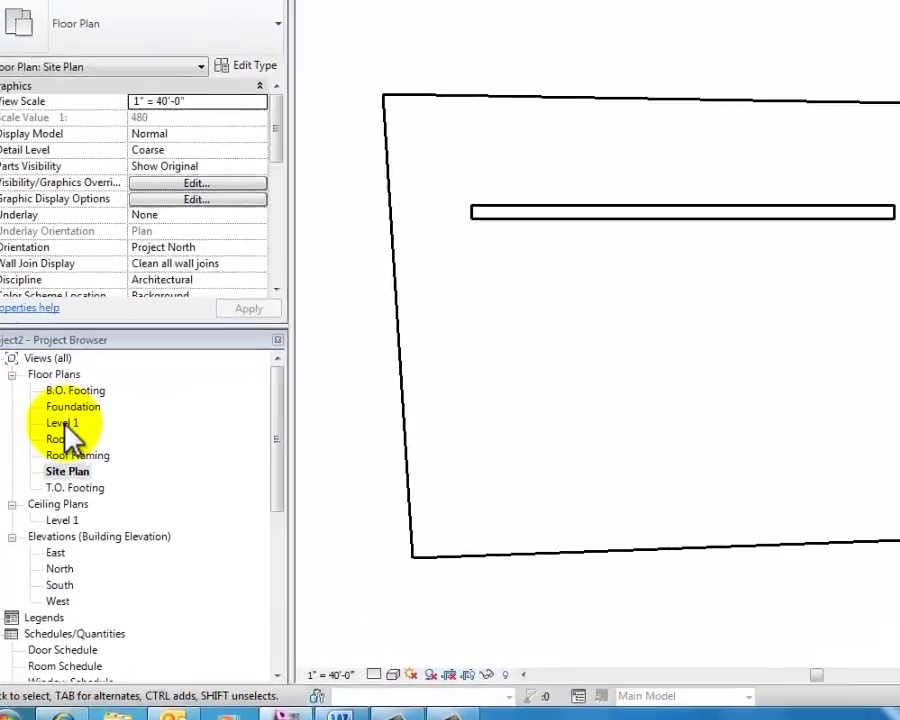
- Set the view depth level of the Level 1 floor plan's view range to Unlimited and apply it
double_click(65, 399)
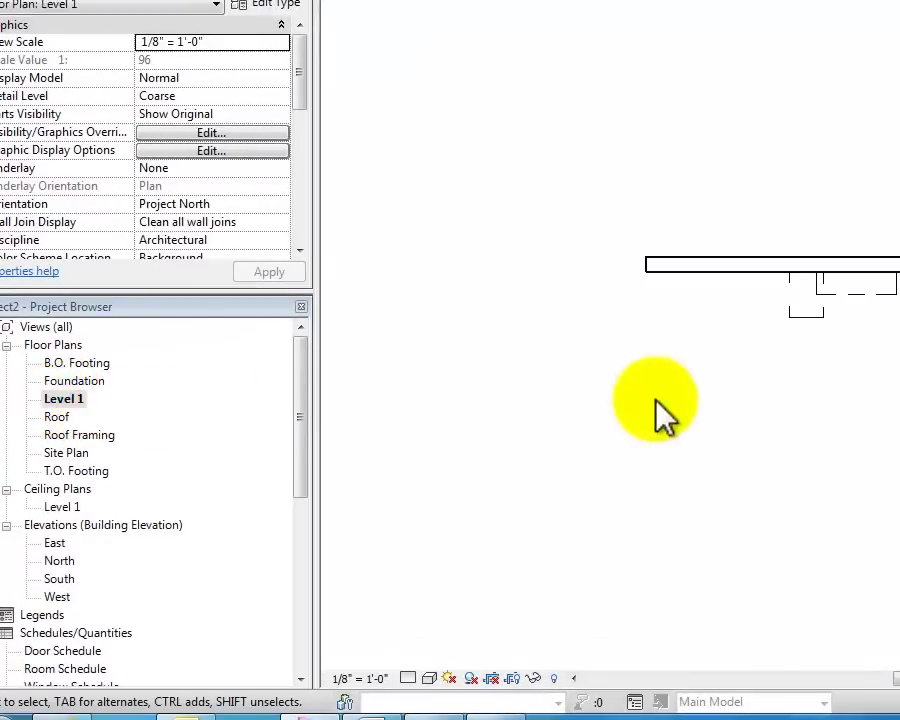
middle_drag(851, 437, 680, 464)
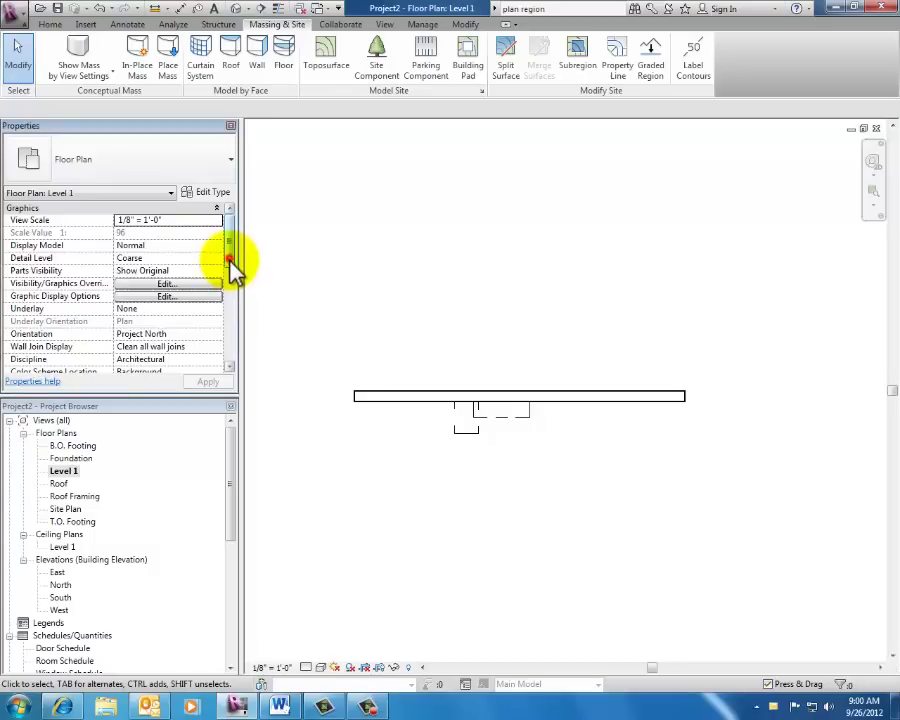
drag(232, 258, 227, 362)
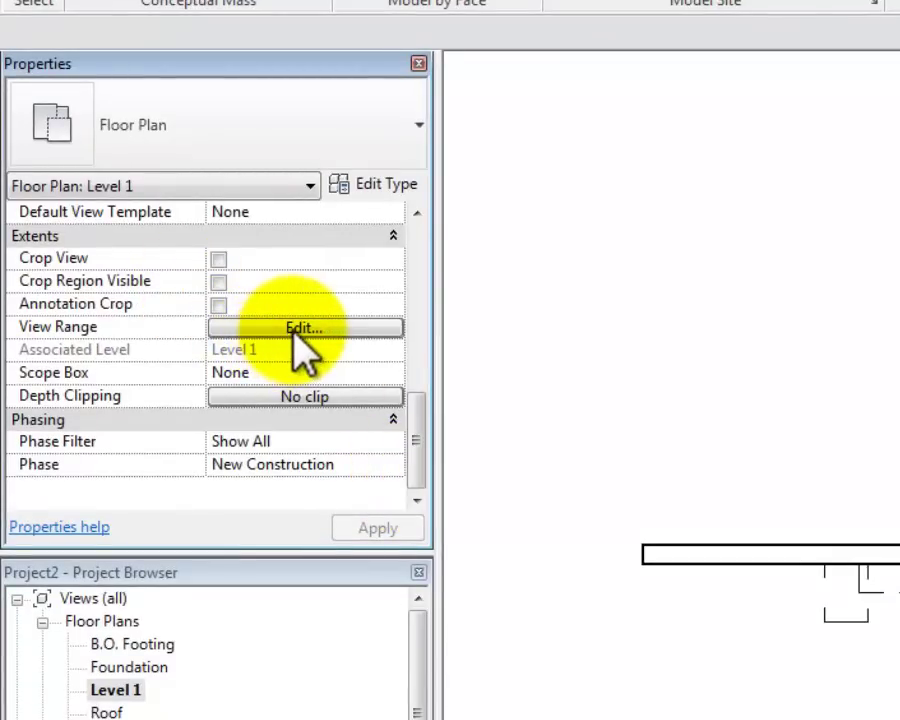
click(228, 324)
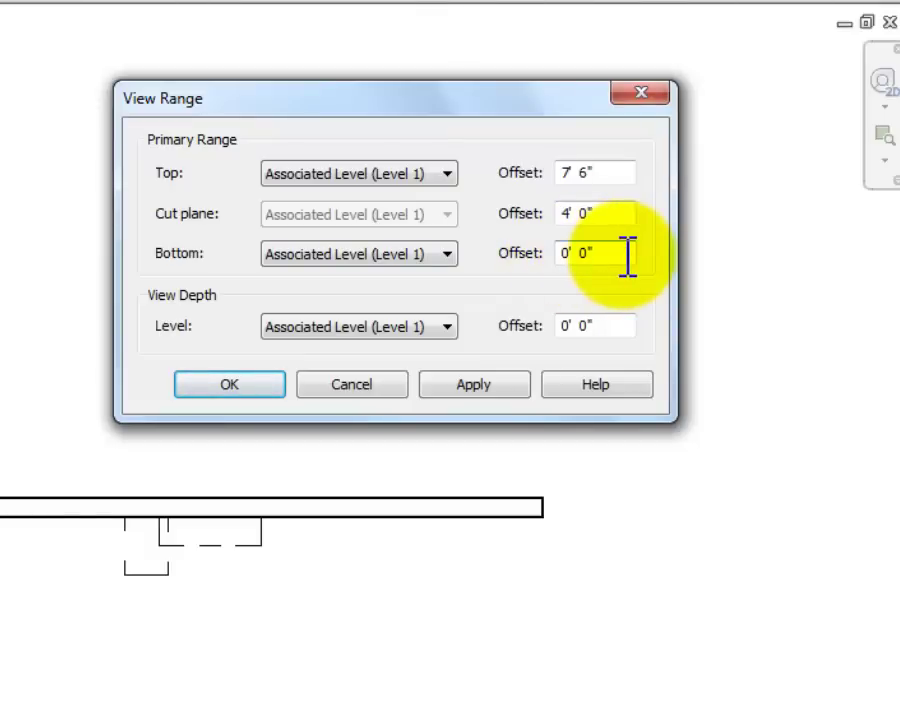
click(448, 327)
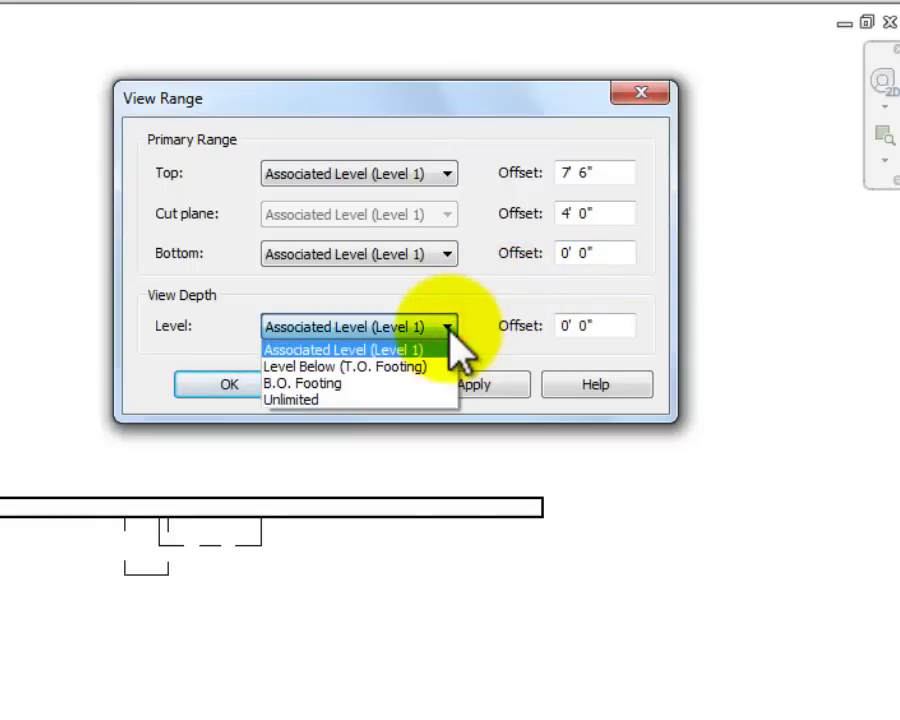
click(380, 400)
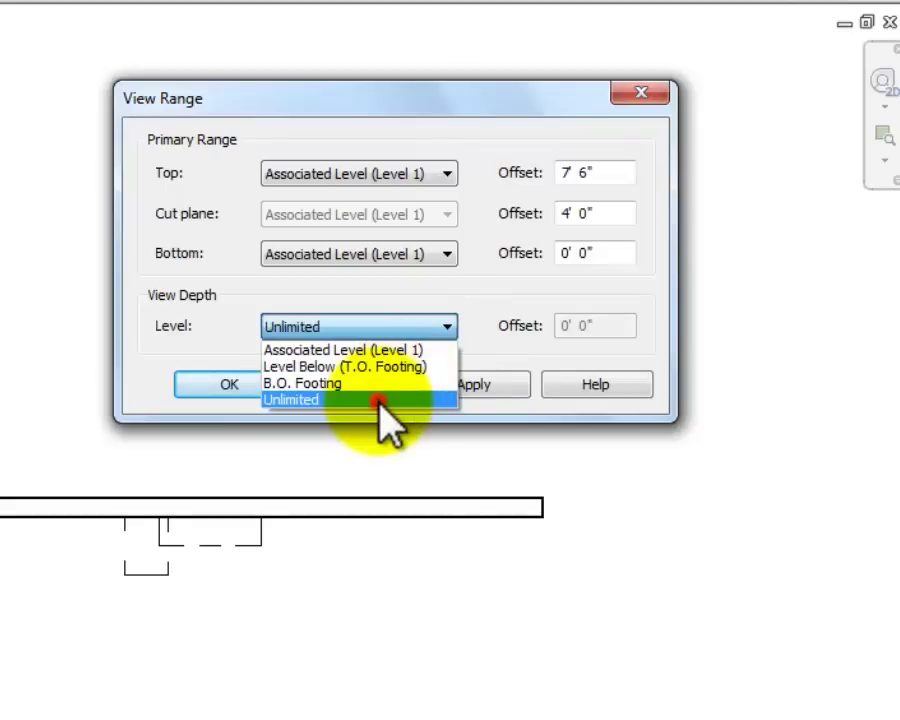
click(488, 384)
drag(470, 108, 547, 73)
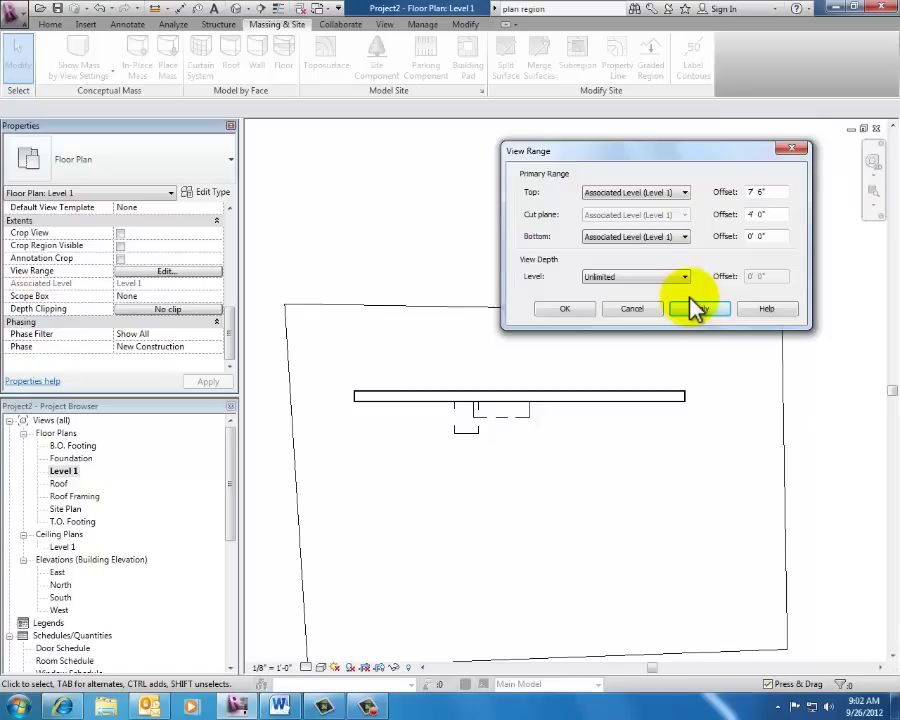
click(636, 312)
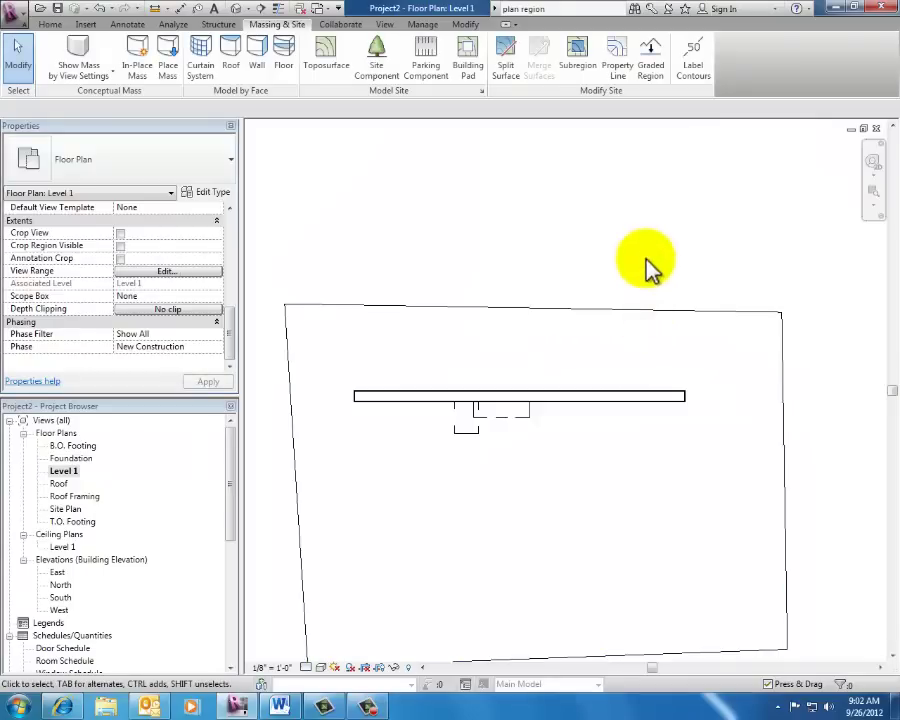
scroll(596, 281, down, 2)
middle_drag(596, 281, 643, 285)
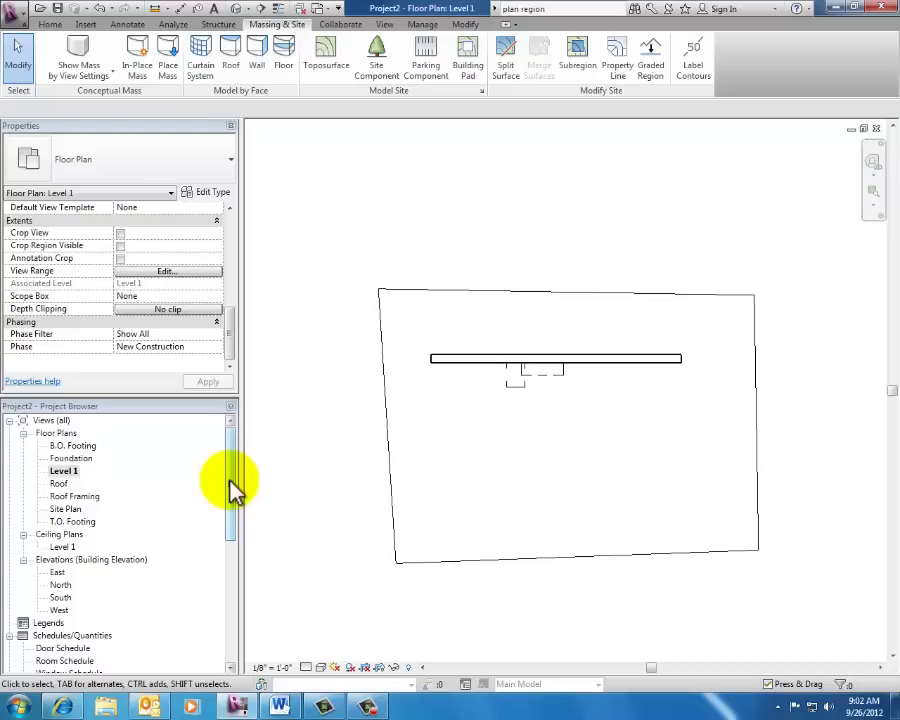
- Review the view range offsets of the Roof floor plan
double_click(58, 484)
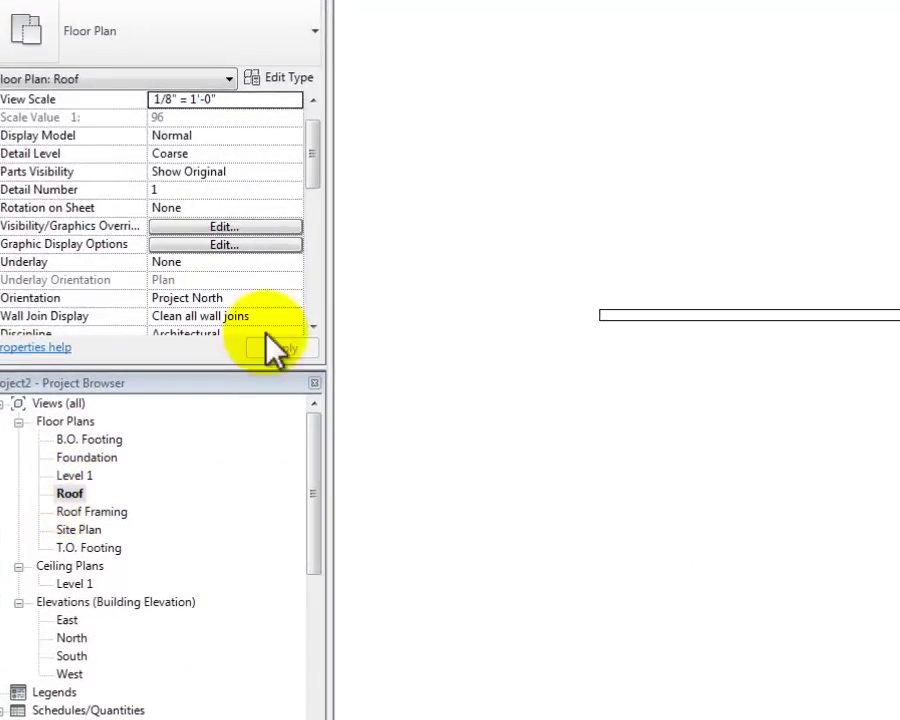
drag(316, 160, 313, 285)
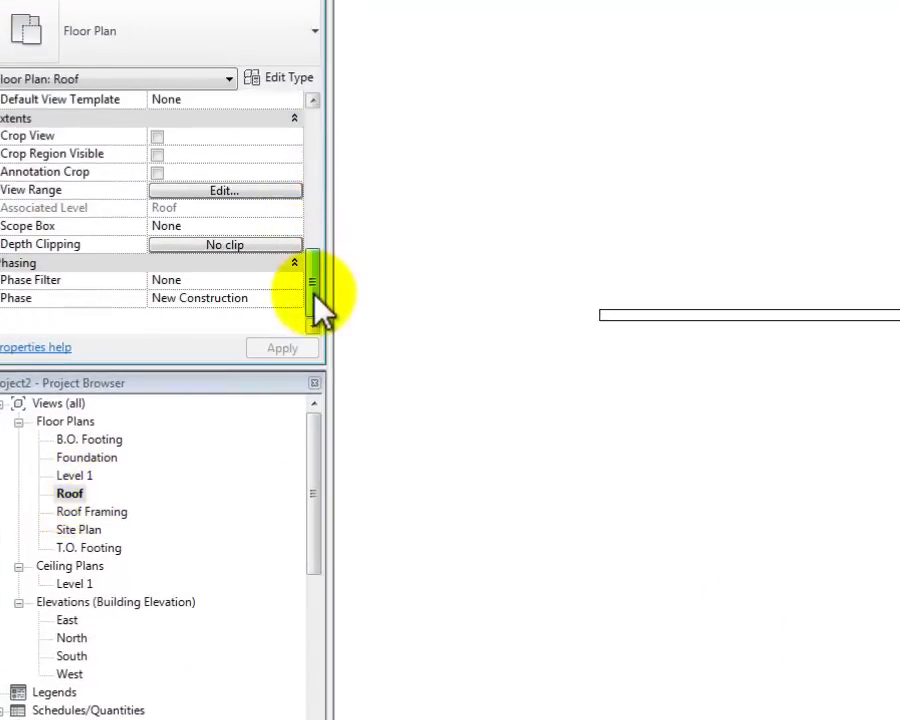
click(226, 190)
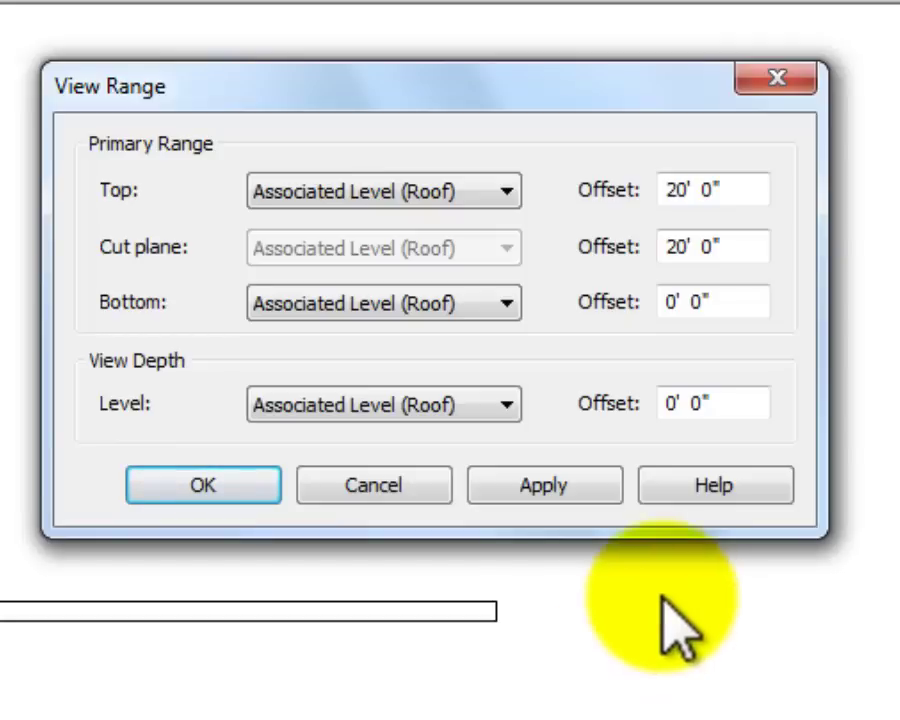
click(218, 488)
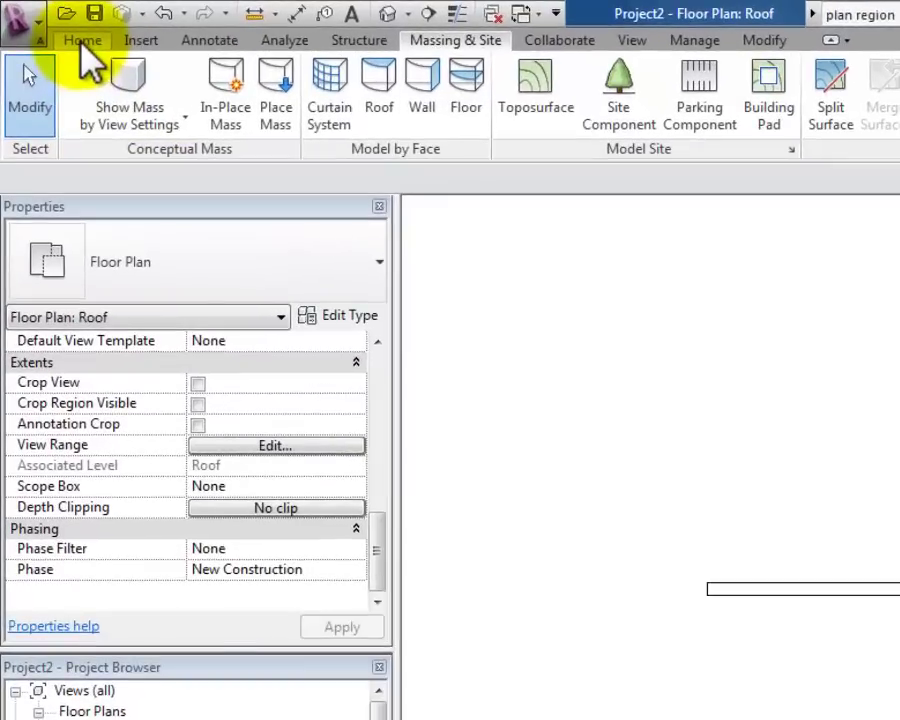
- Start a roof by footprint in the Roof plan and sketch a rectangular boundary about 20'-7" wide from the wall's upper corner
click(50, 24)
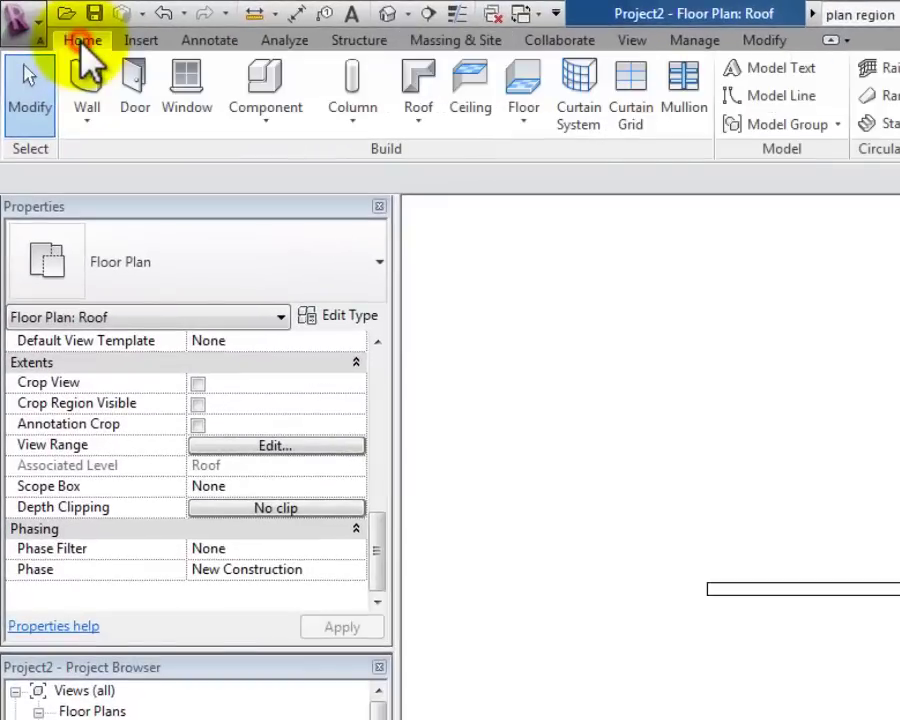
click(420, 116)
click(470, 162)
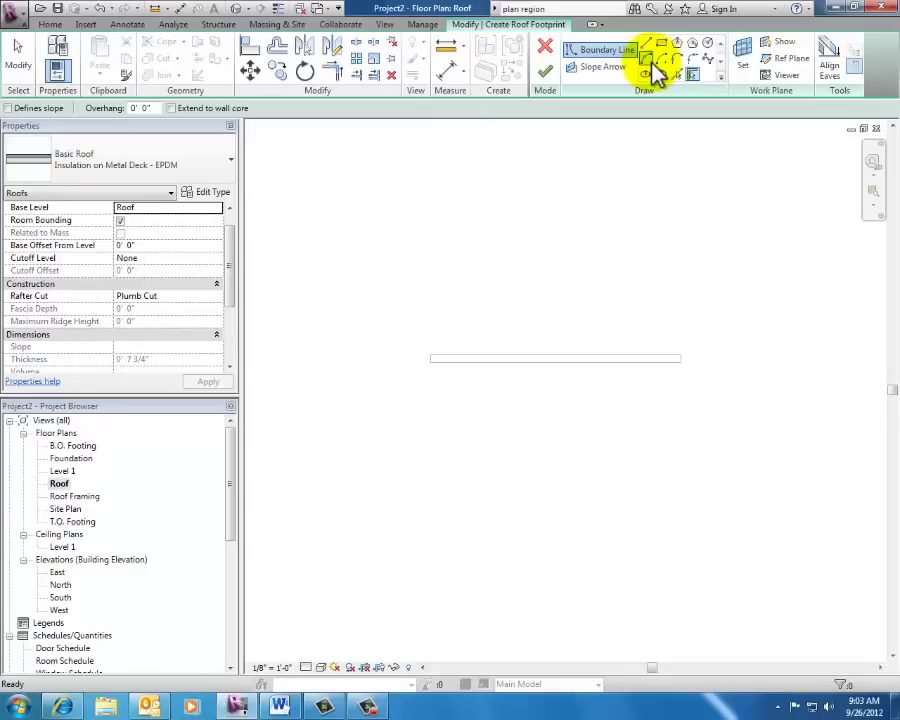
click(662, 43)
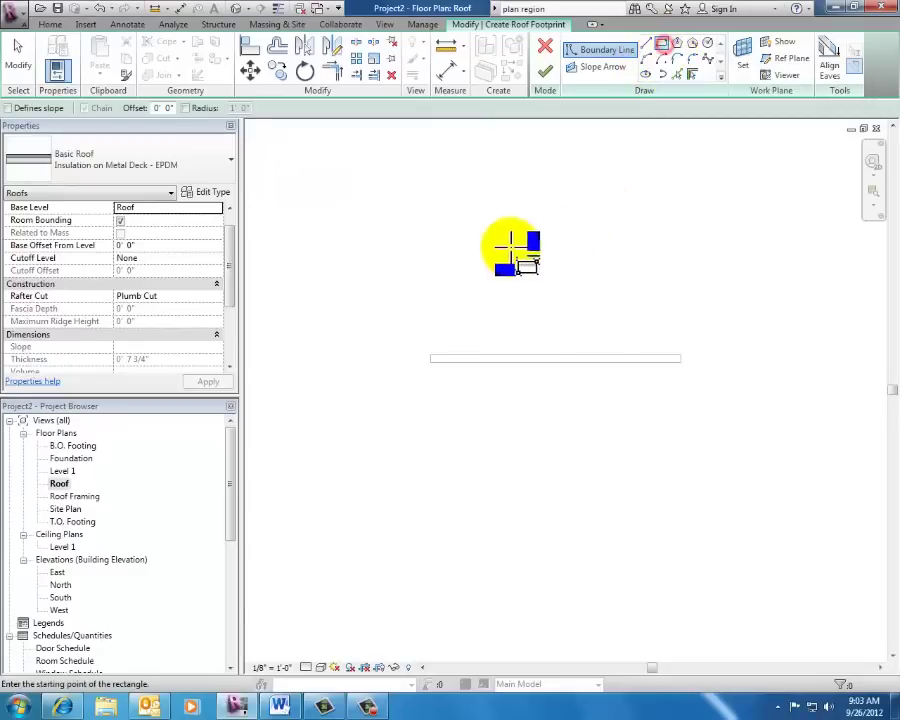
click(429, 356)
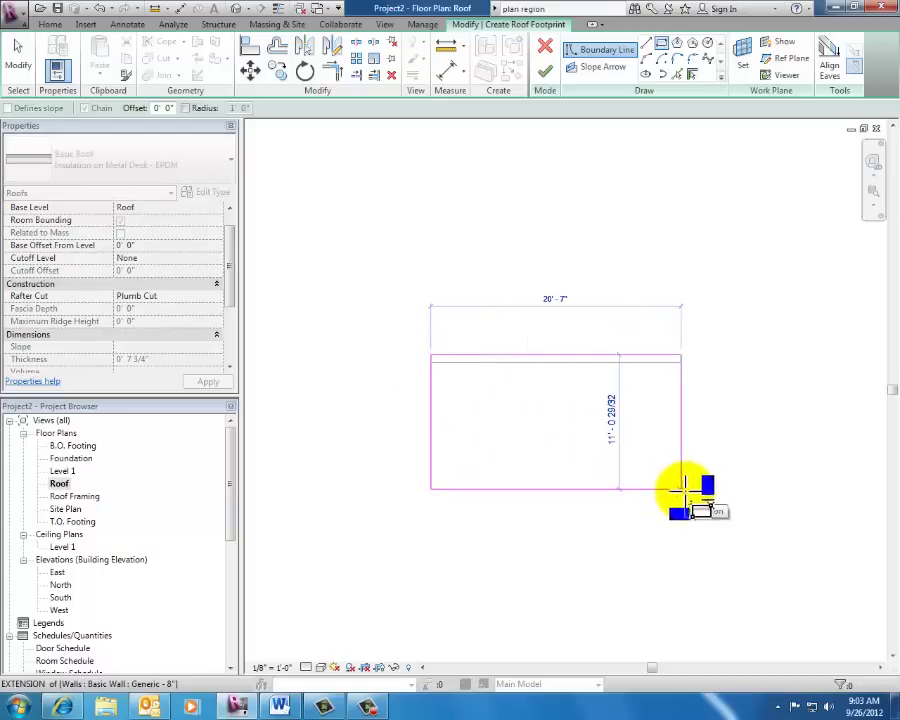
click(681, 524)
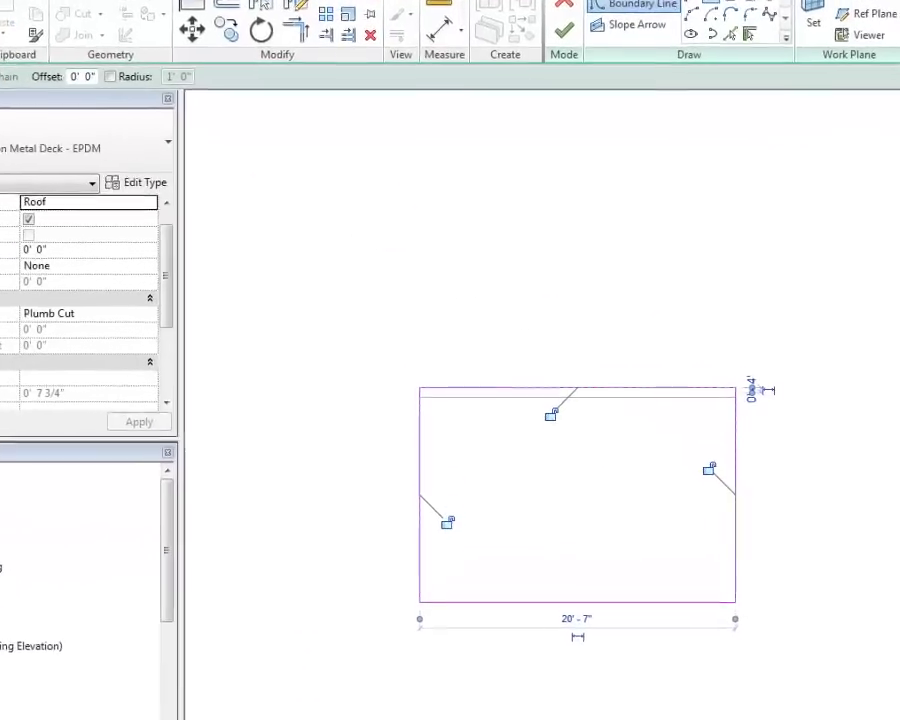
key(Escape)
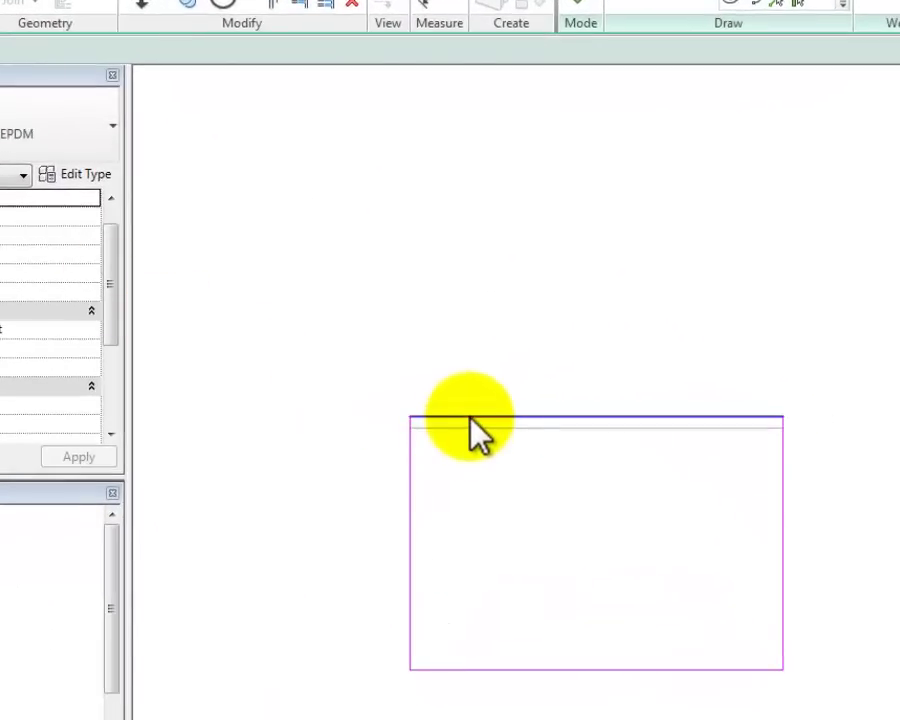
- Make the two horizontal edges of the roof boundary, along the wall and opposite it, slope-defining
click(470, 418)
click(115, 49)
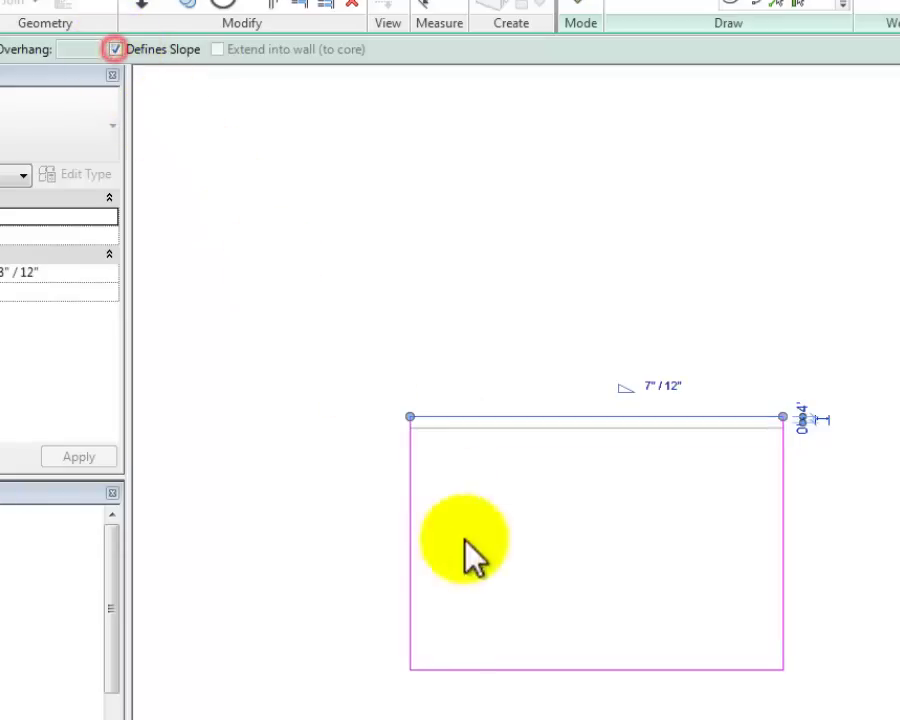
click(480, 669)
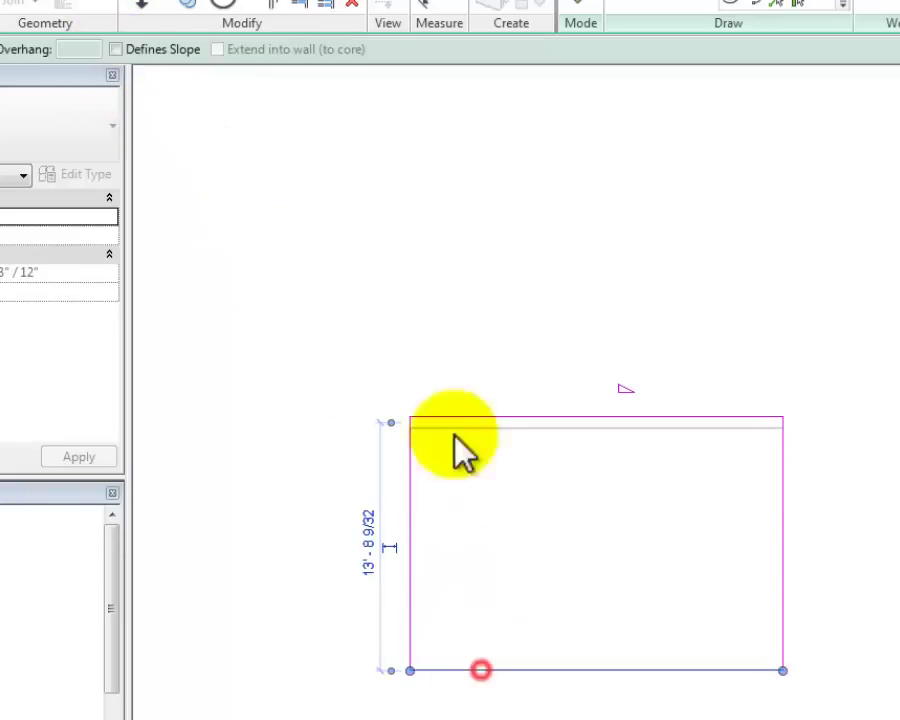
click(115, 49)
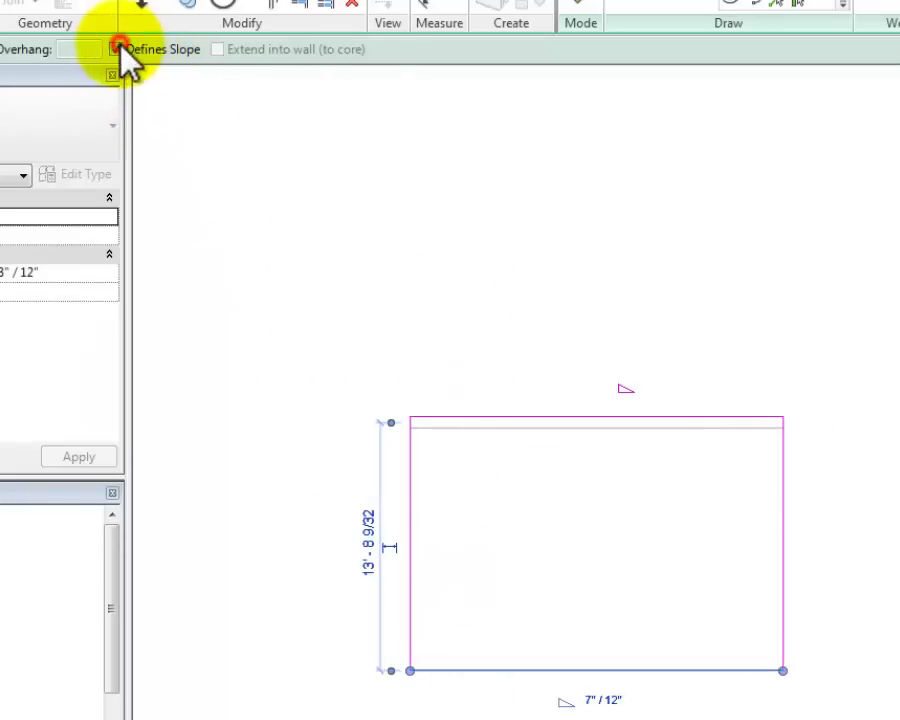
click(282, 276)
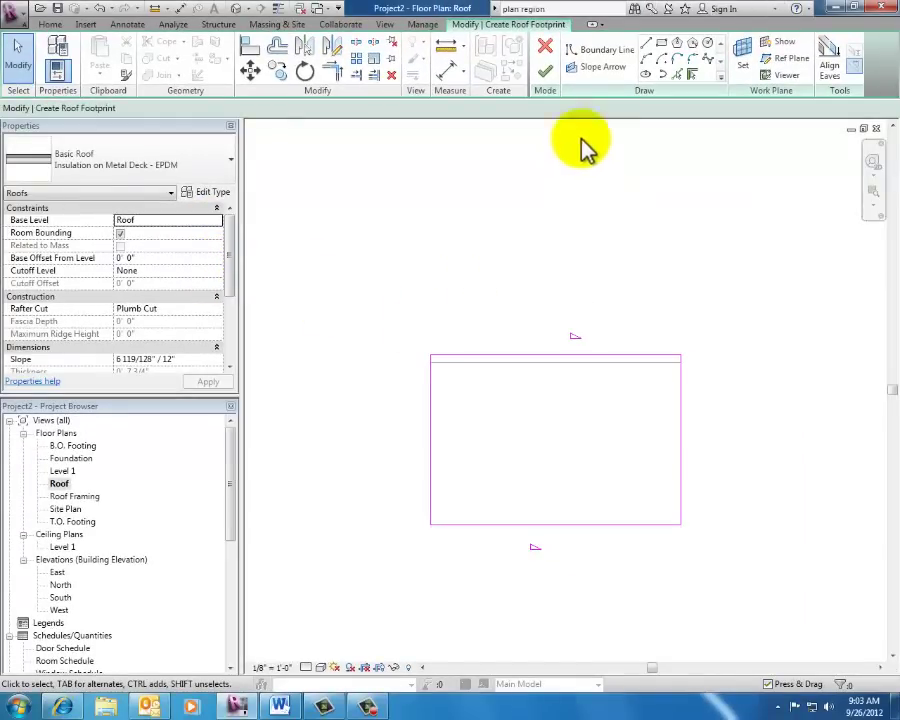
- Finish the footprint roof with the highlighted wall attached to it, and open the default 3D view
click(547, 76)
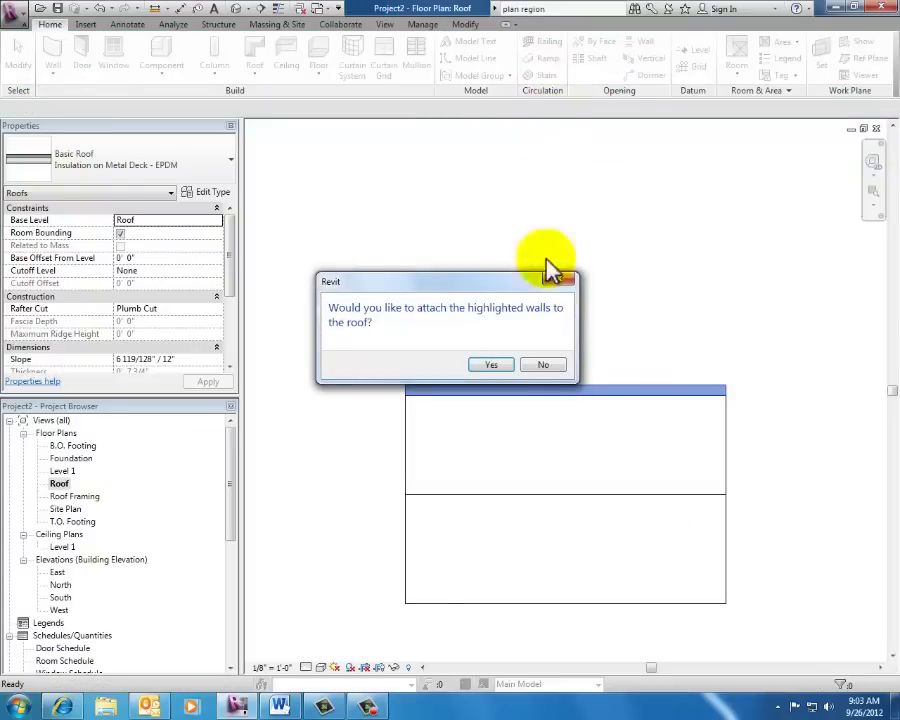
click(491, 366)
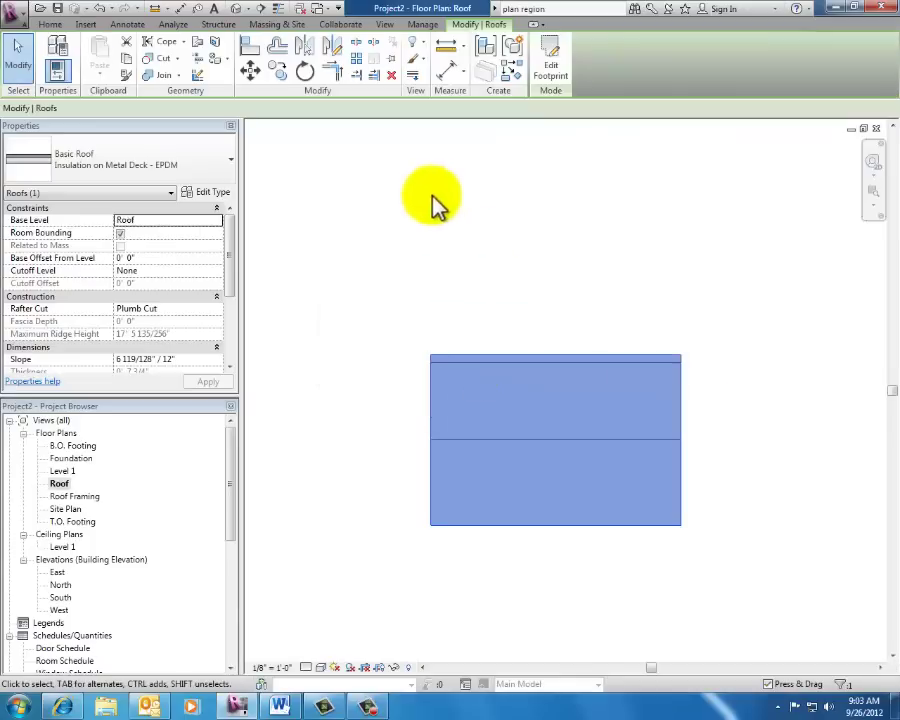
click(237, 9)
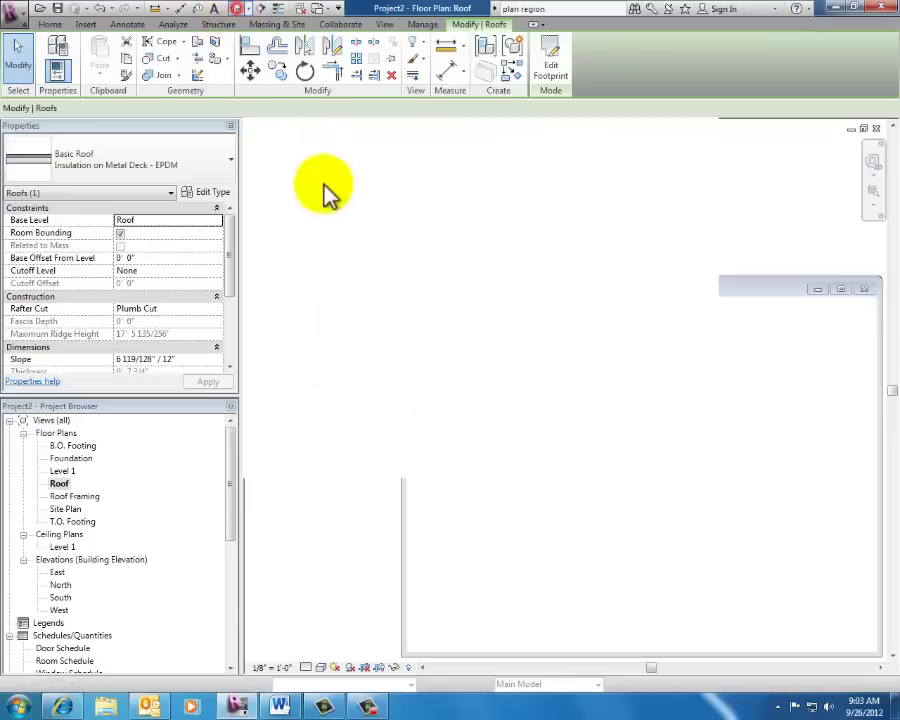
- Show the 3D view of the roof, wall and toposurface in the Shaded visual style
click(340, 222)
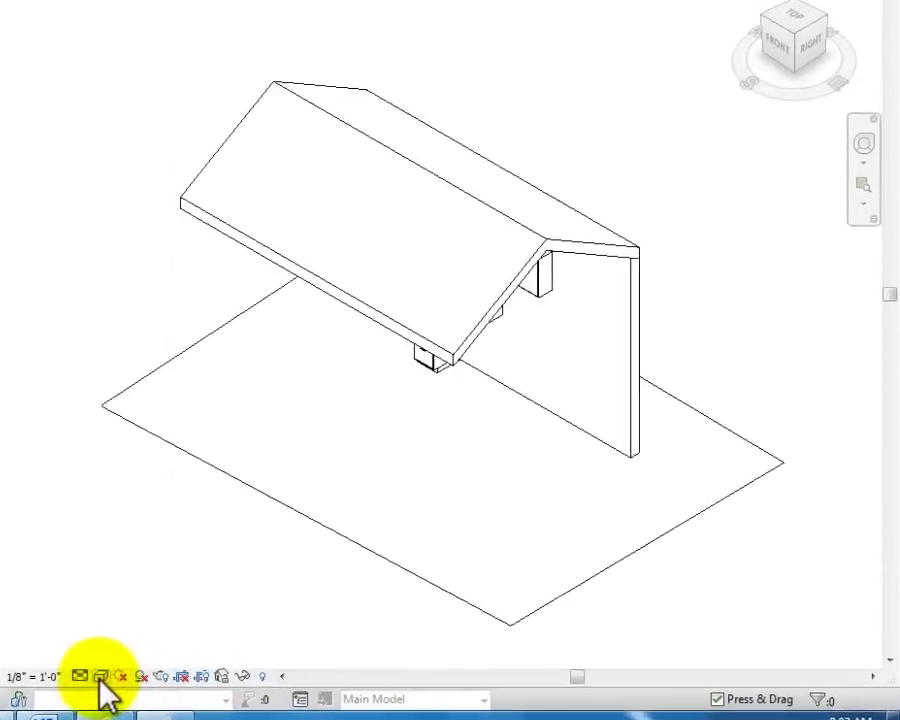
click(320, 667)
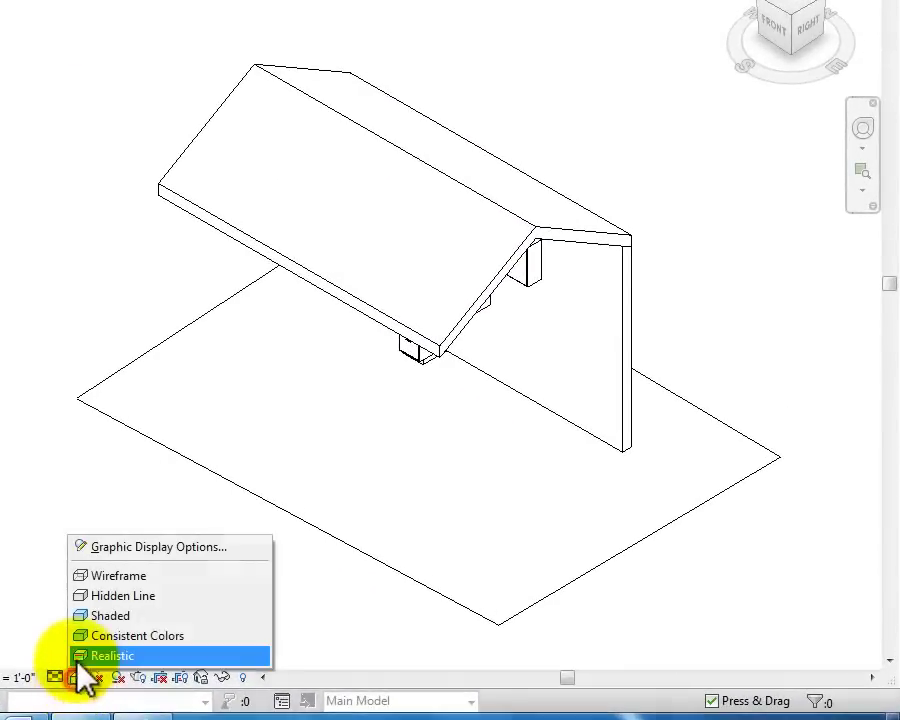
click(87, 616)
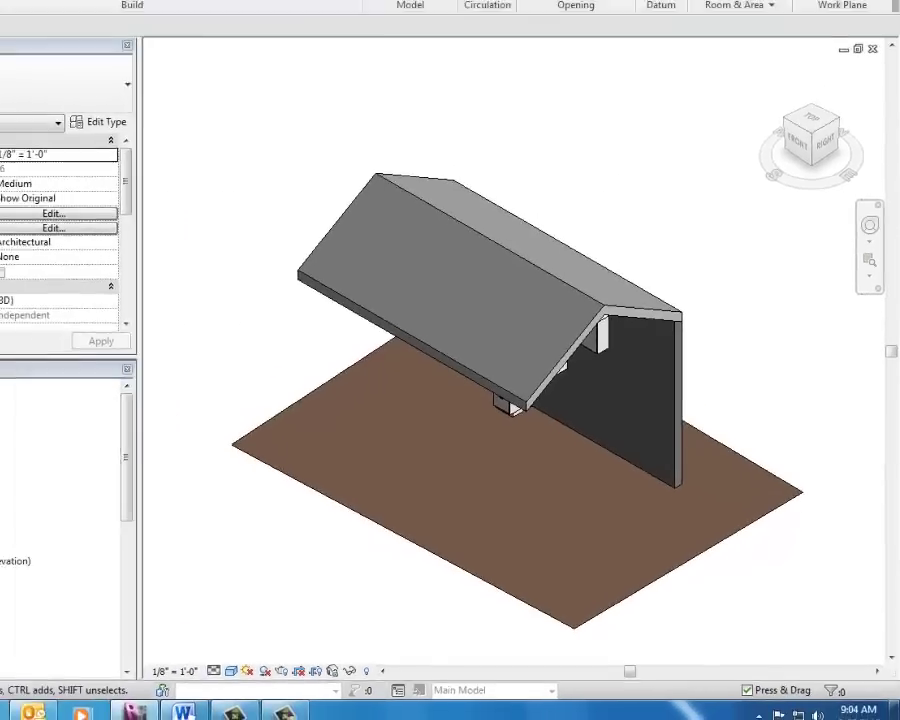
- In the South elevation, add a level offset 20' above the Roof level by picking the Roof level line
double_click(60, 612)
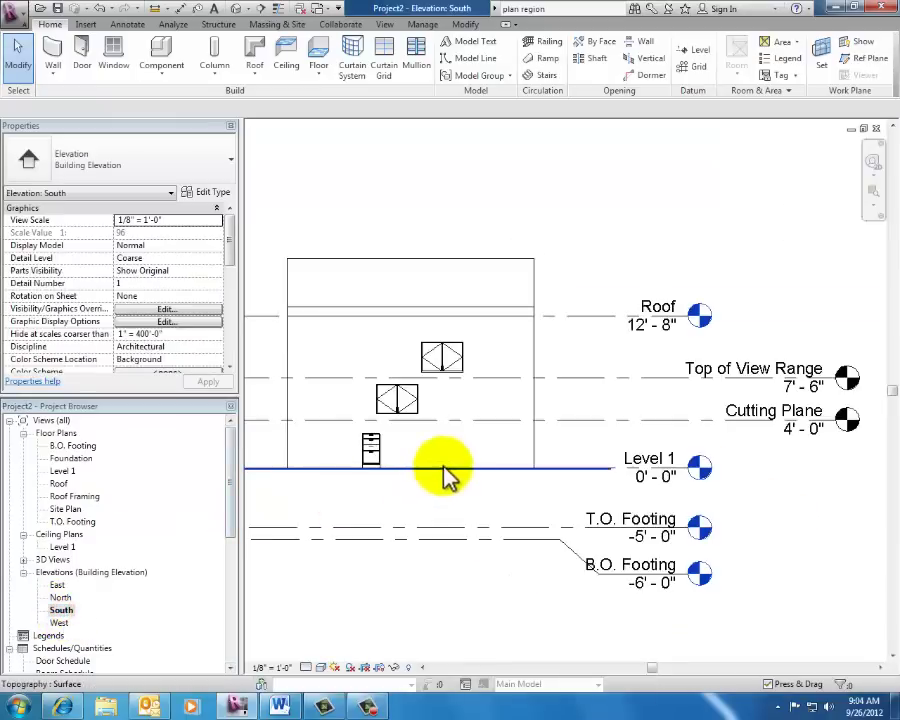
click(449, 303)
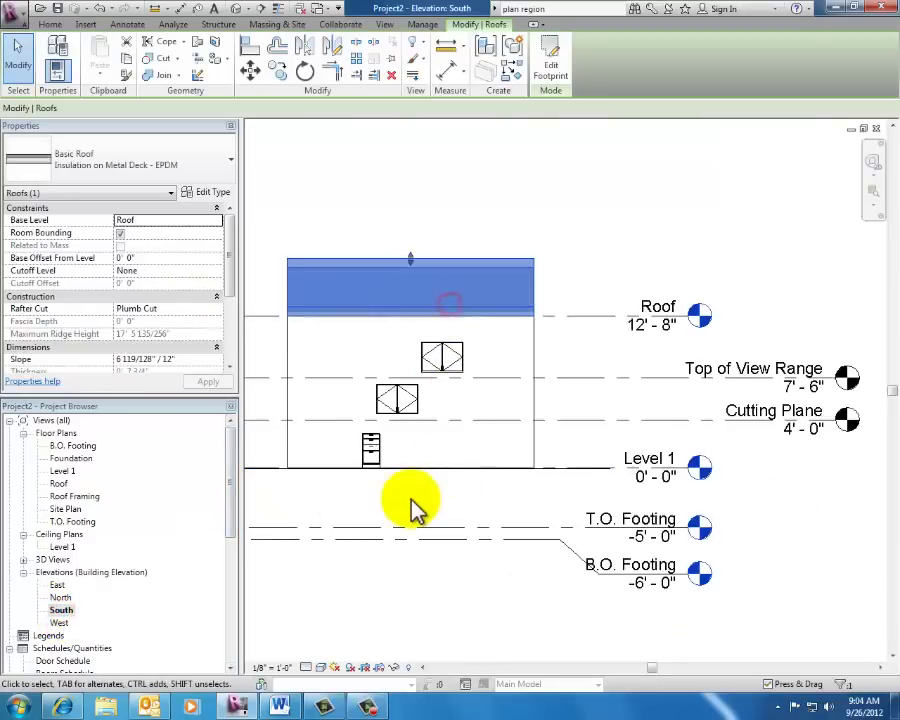
scroll(413, 510, down, 3)
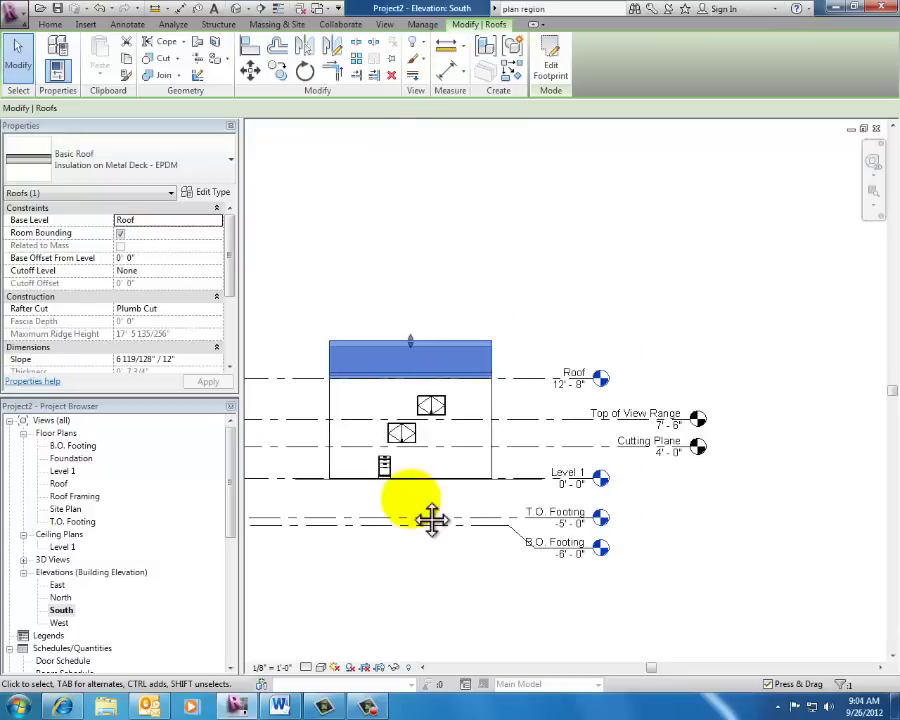
middle_drag(428, 518, 470, 580)
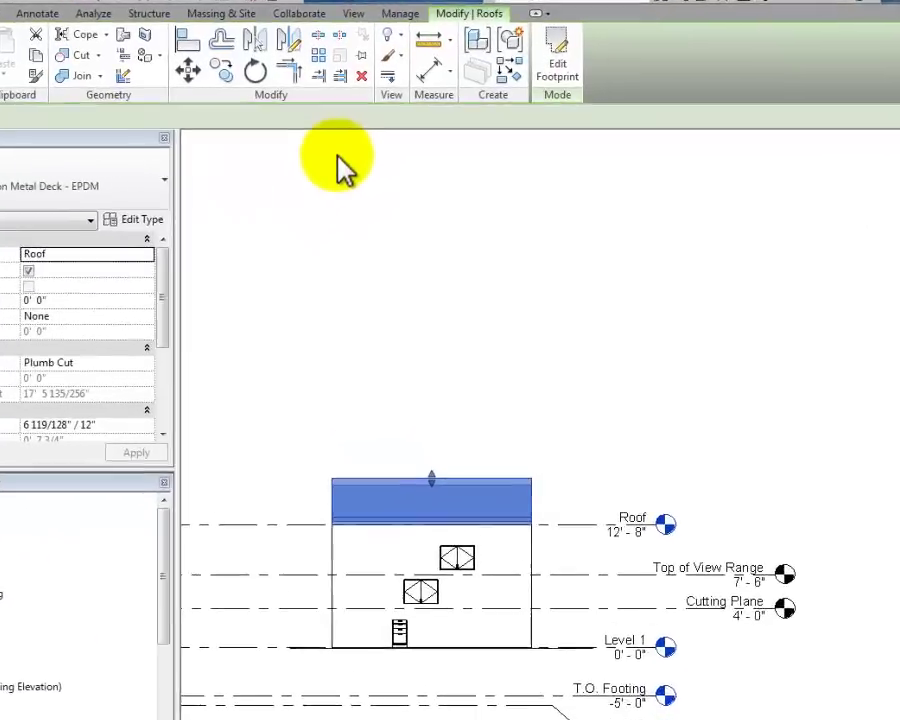
click(374, 147)
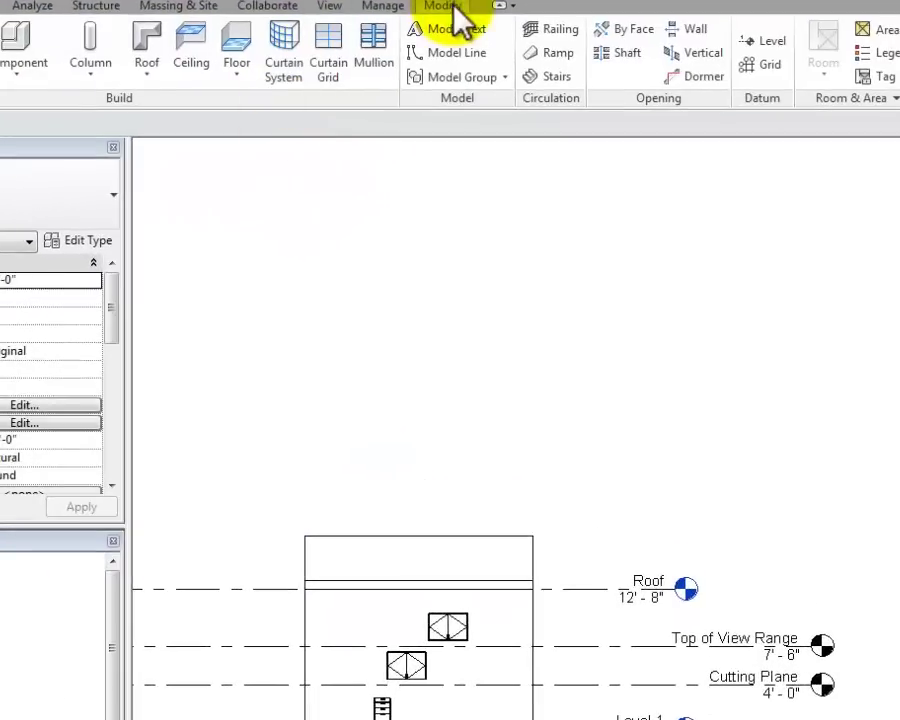
click(755, 47)
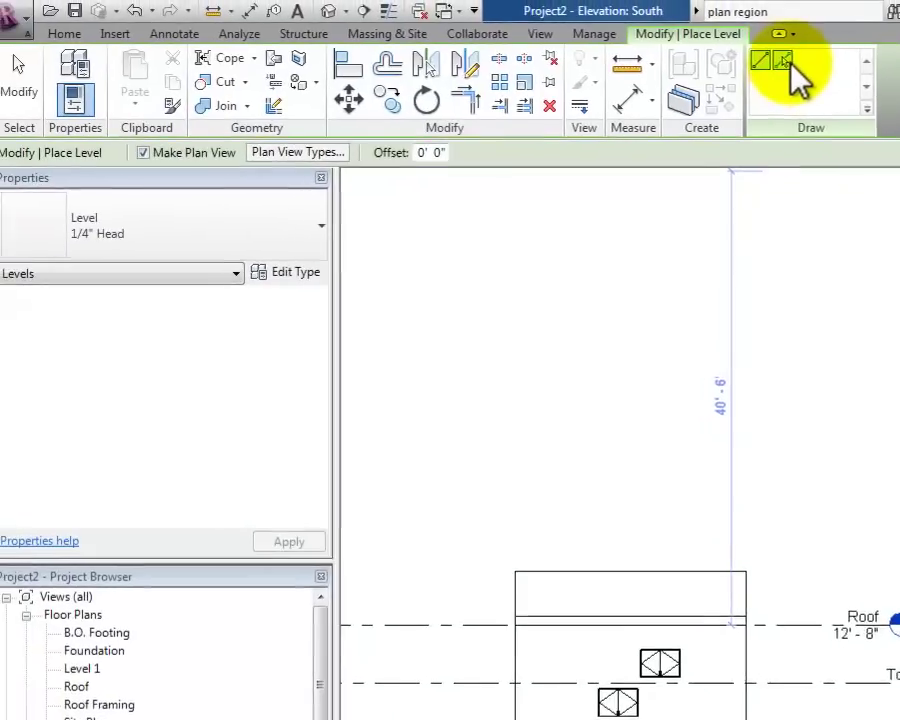
click(784, 62)
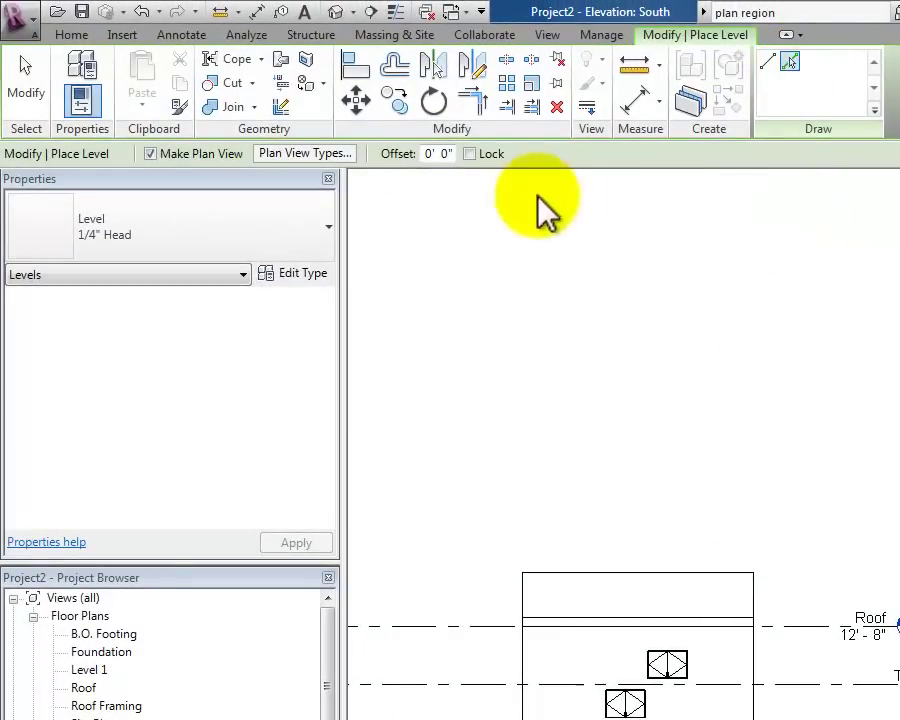
click(428, 153)
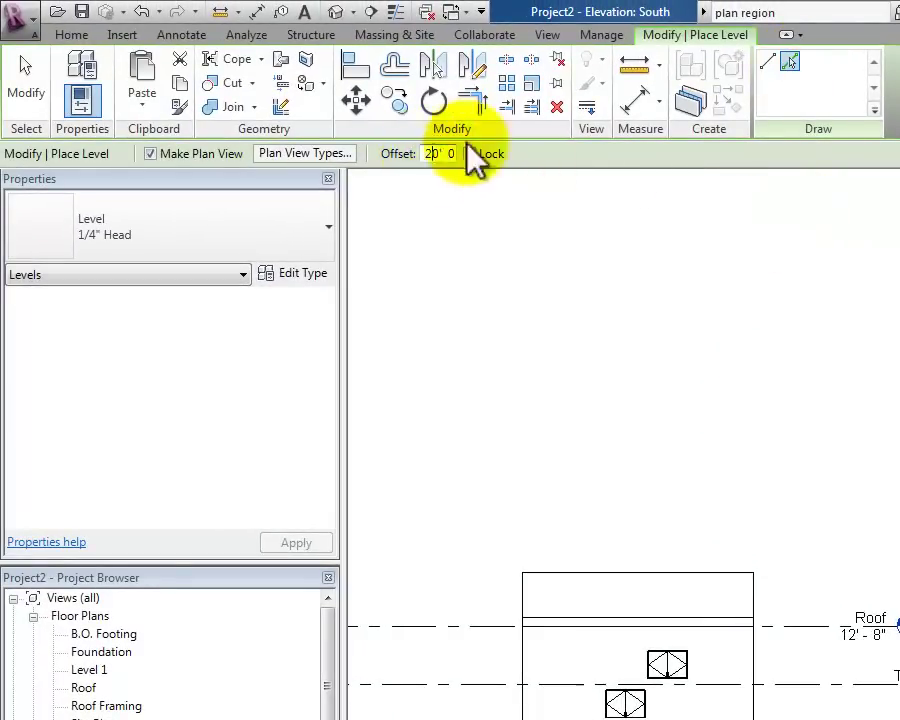
click(801, 624)
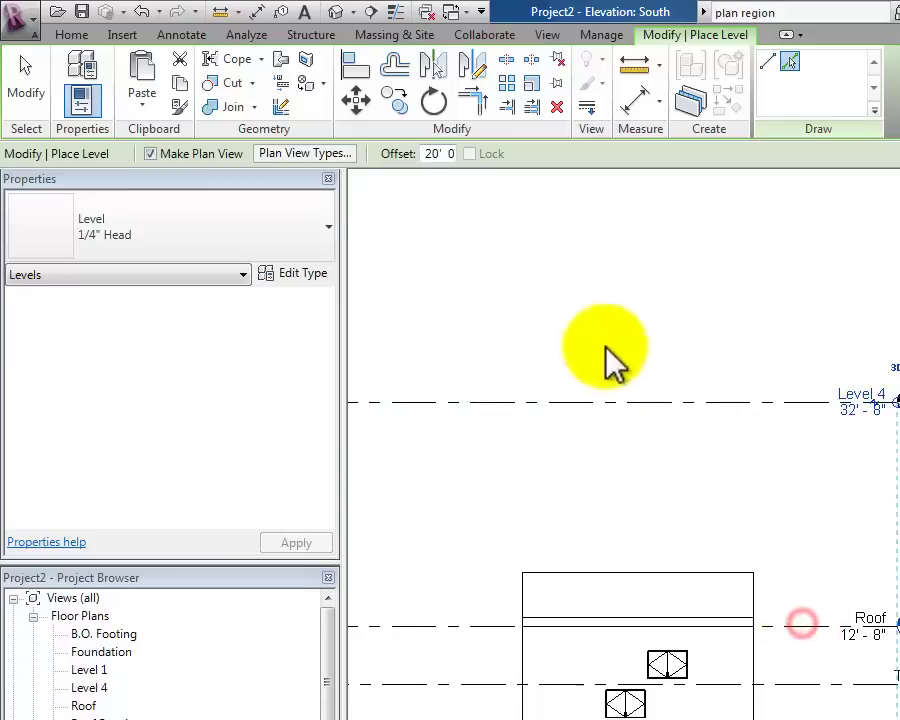
click(26, 72)
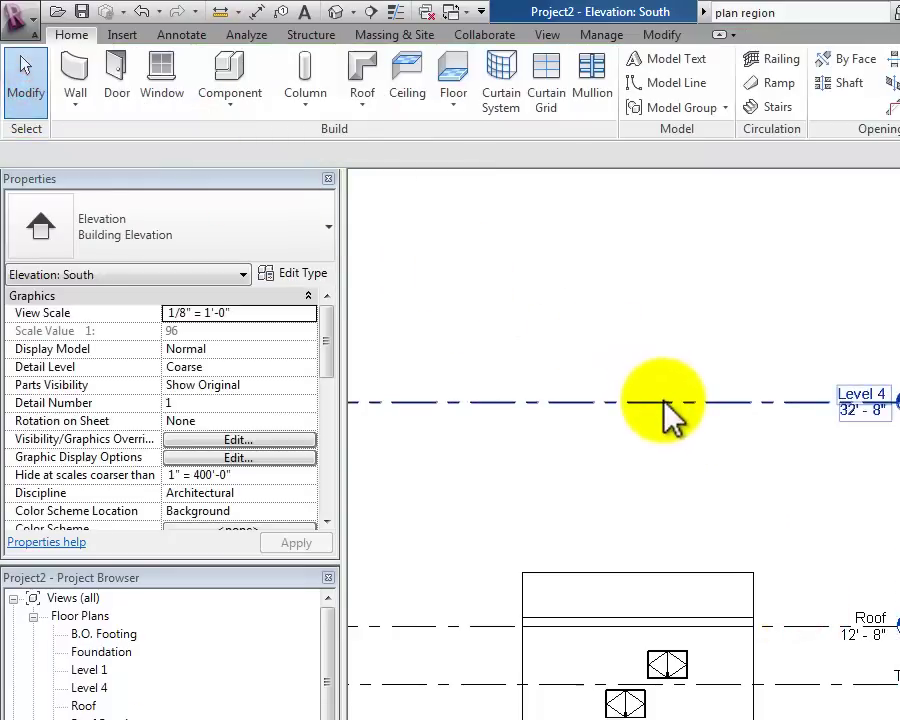
- Rename the new level as Roof Top of View and Cut, and rename its corresponding views too
click(663, 400)
click(866, 391)
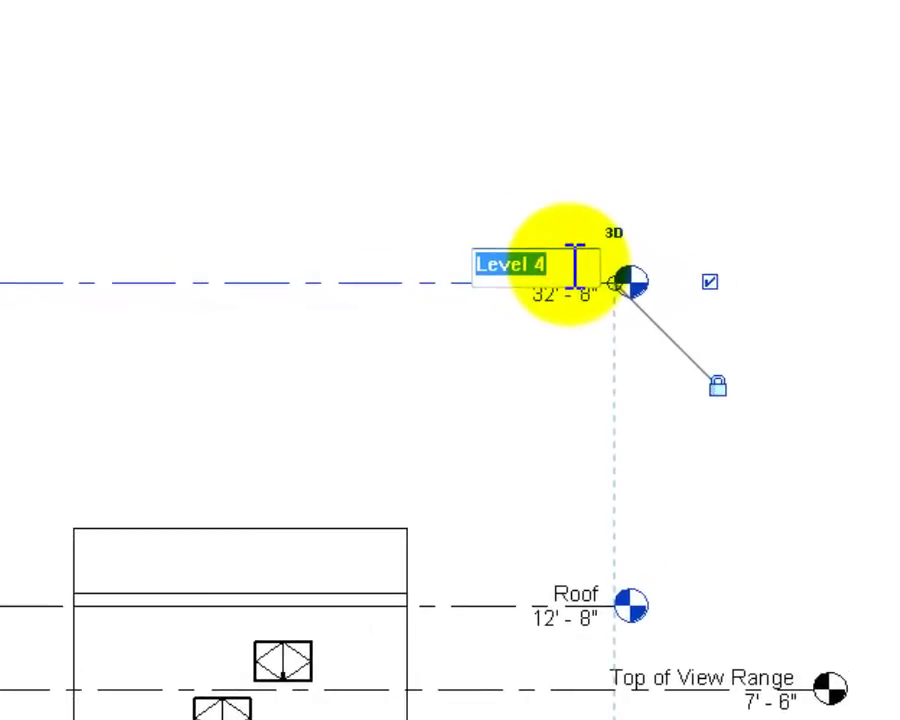
text(Roof To)
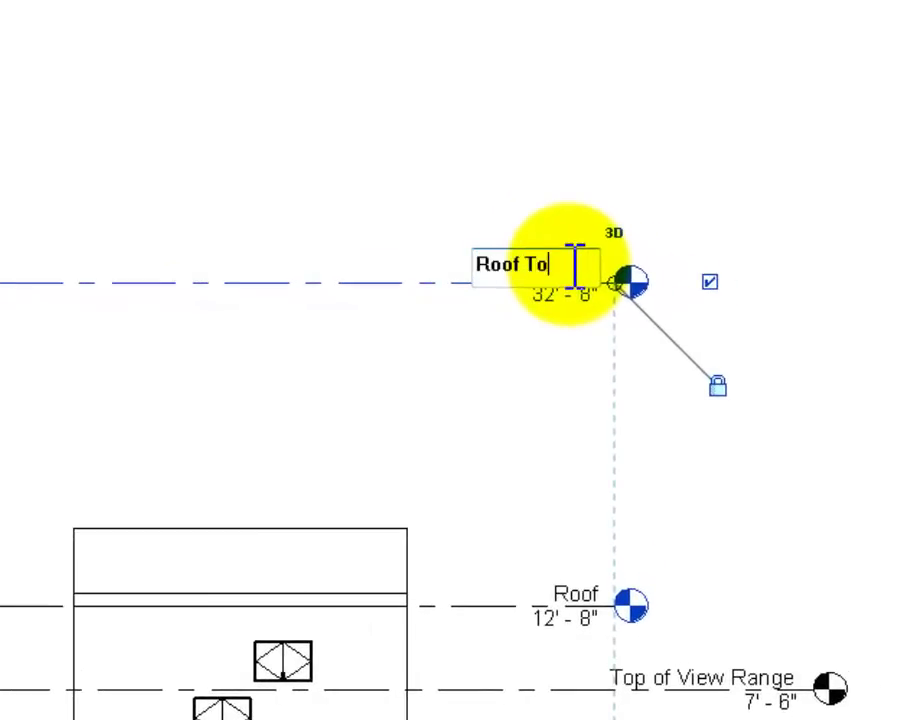
text(p of V)
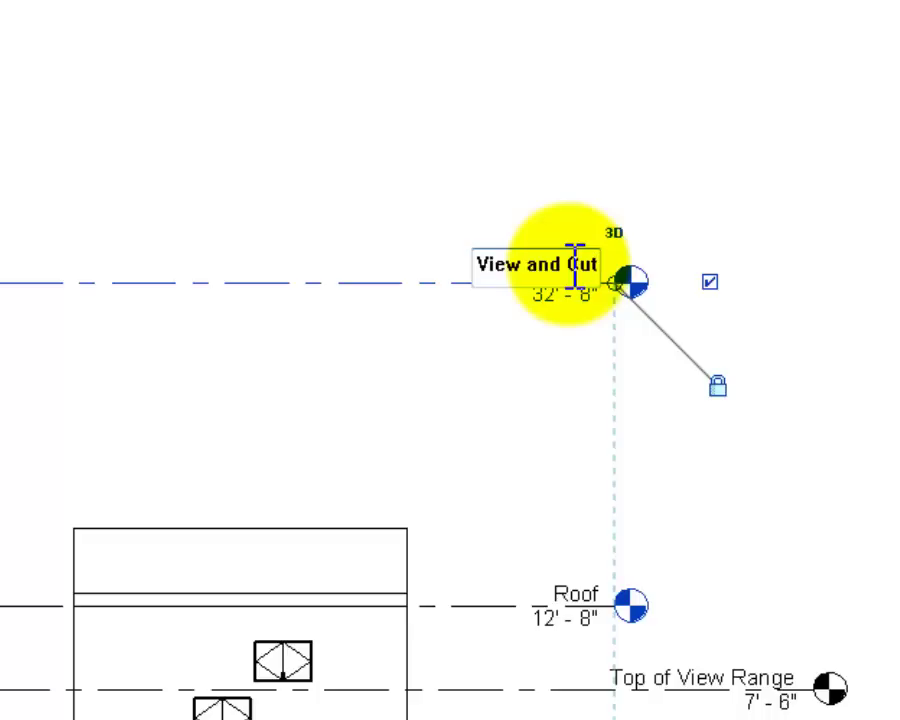
text(iew and Cut)
click(569, 146)
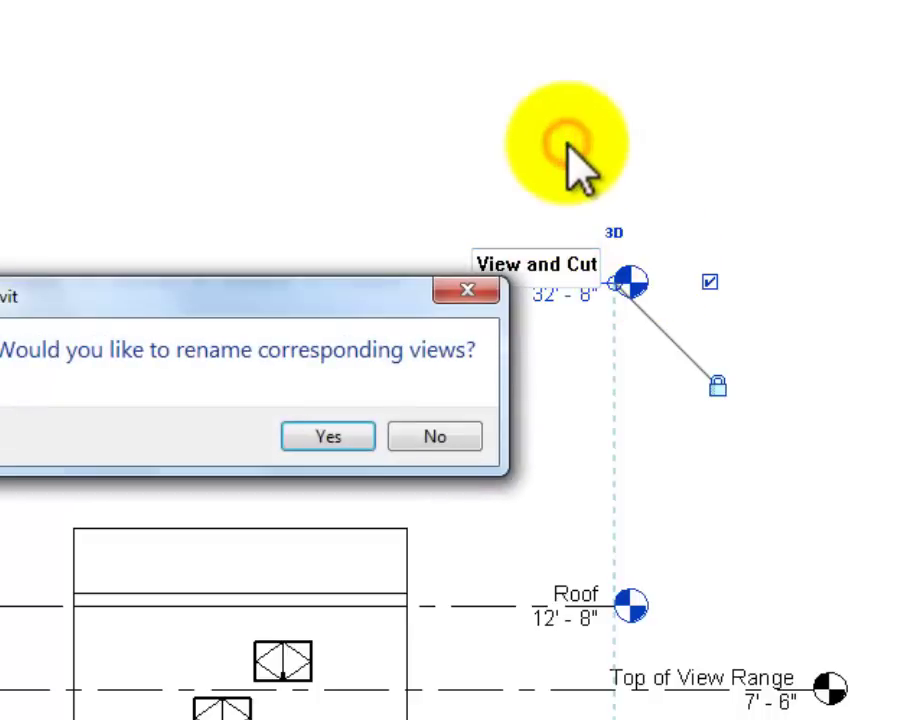
click(354, 436)
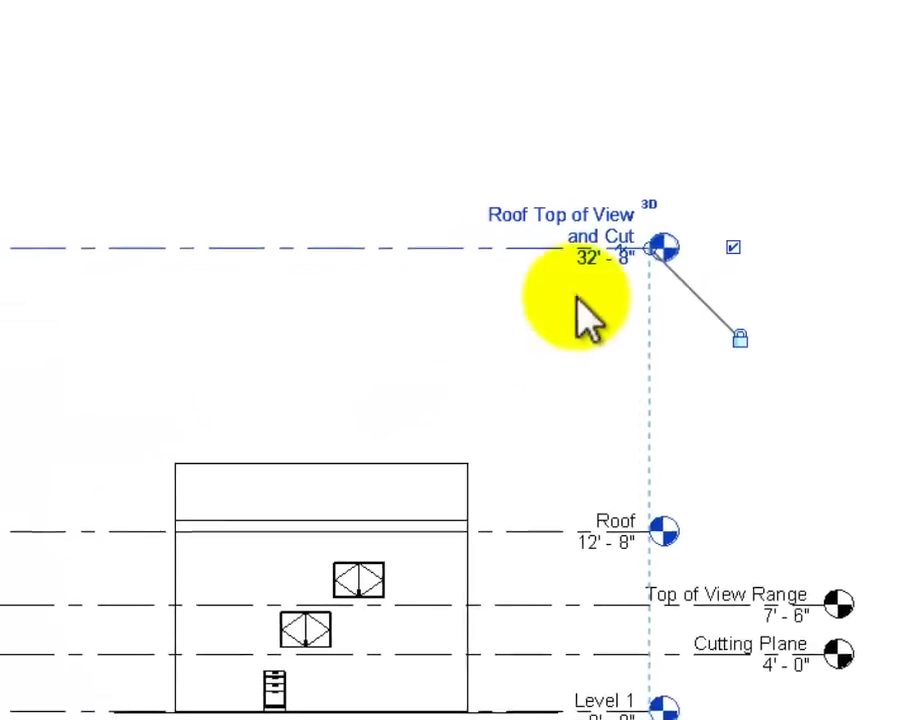
- Unlock the Roof Top of View and Cut level's head and extend it in line with the Top of View Range head
click(740, 339)
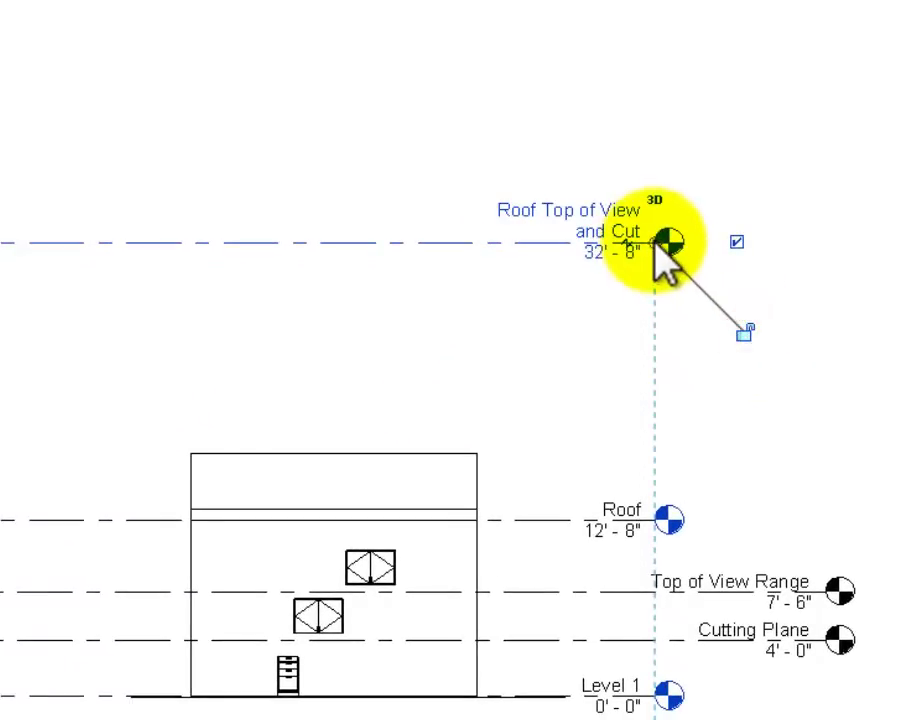
drag(656, 242, 827, 243)
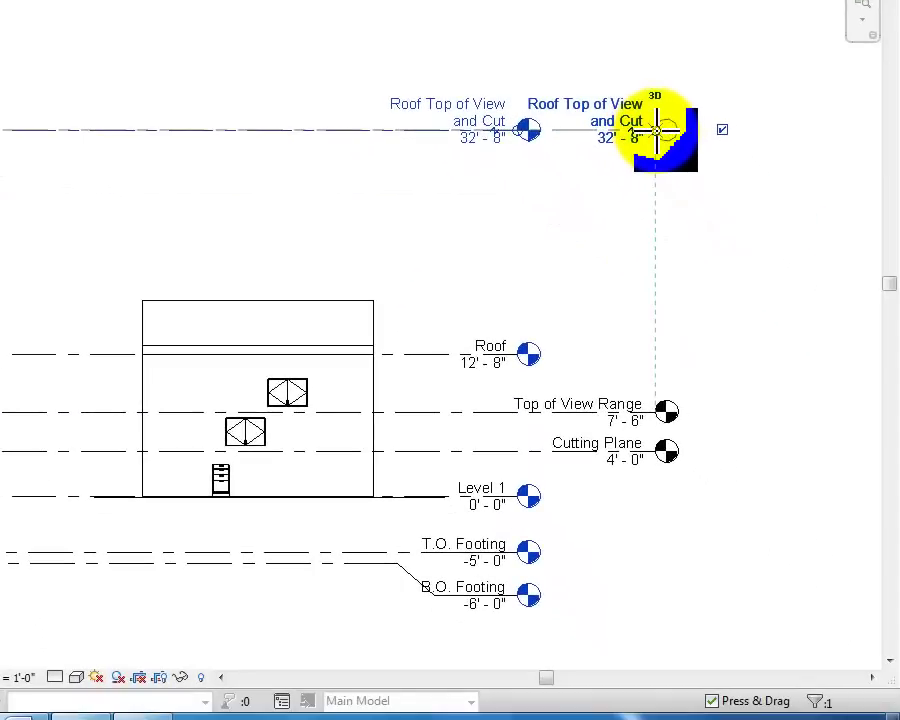
drag(656, 130, 657, 130)
- Measure from the Roof level up to the roof's ridge in the South elevation
click(346, 40)
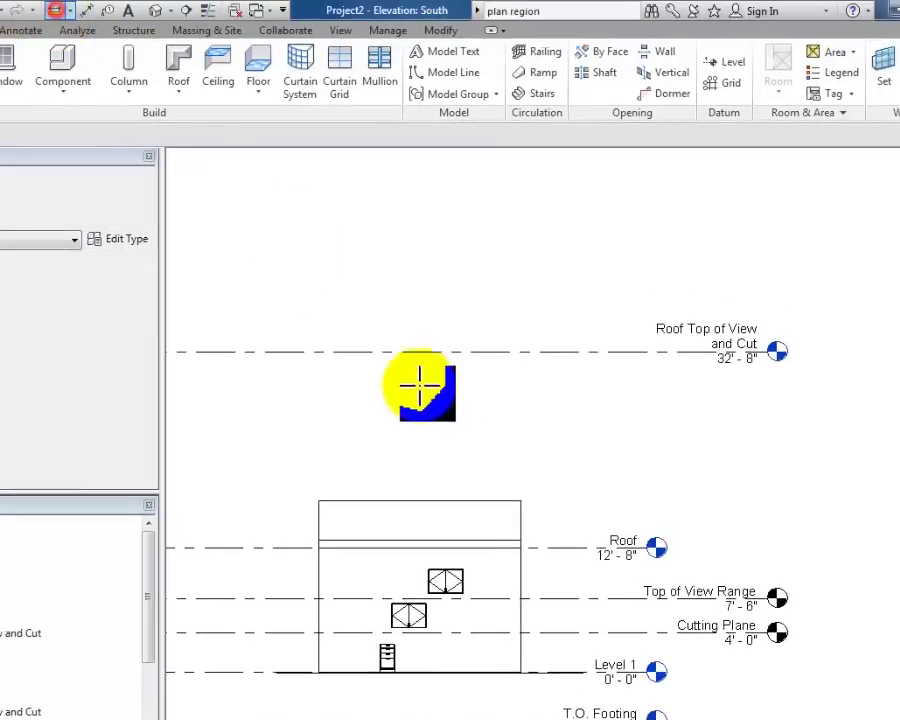
click(488, 540)
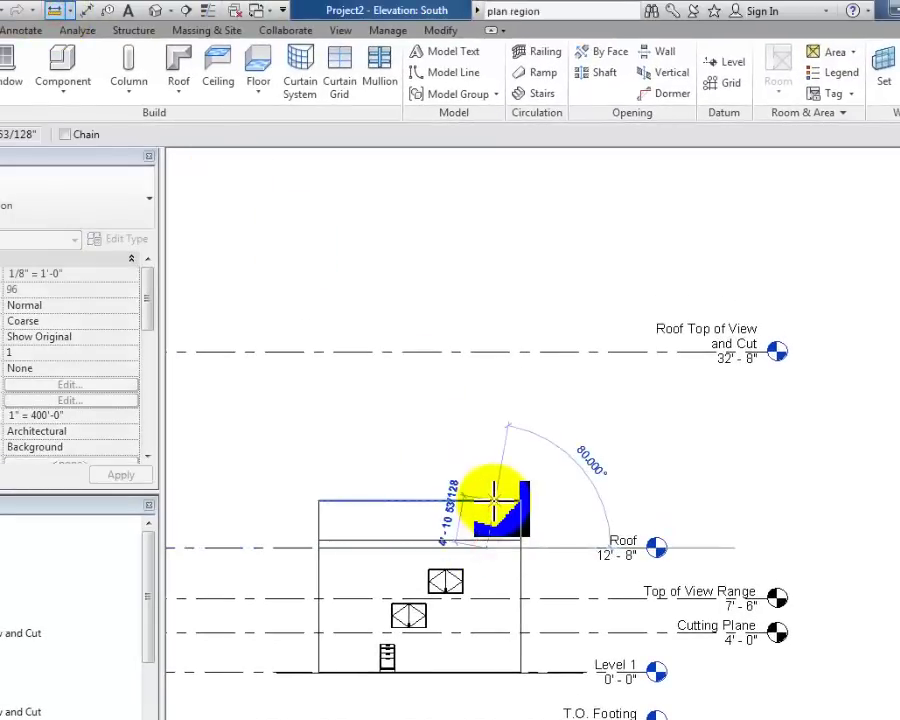
key(Escape)
key(Escape)
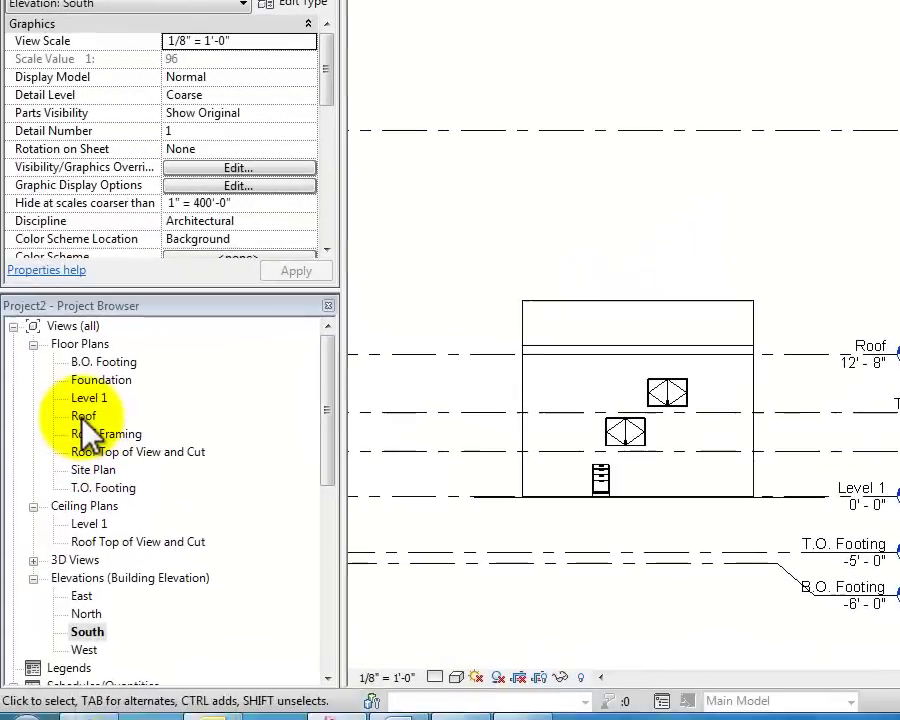
- Set the cut plane offset in the Roof floor plan's view range to 2' and apply it
double_click(84, 417)
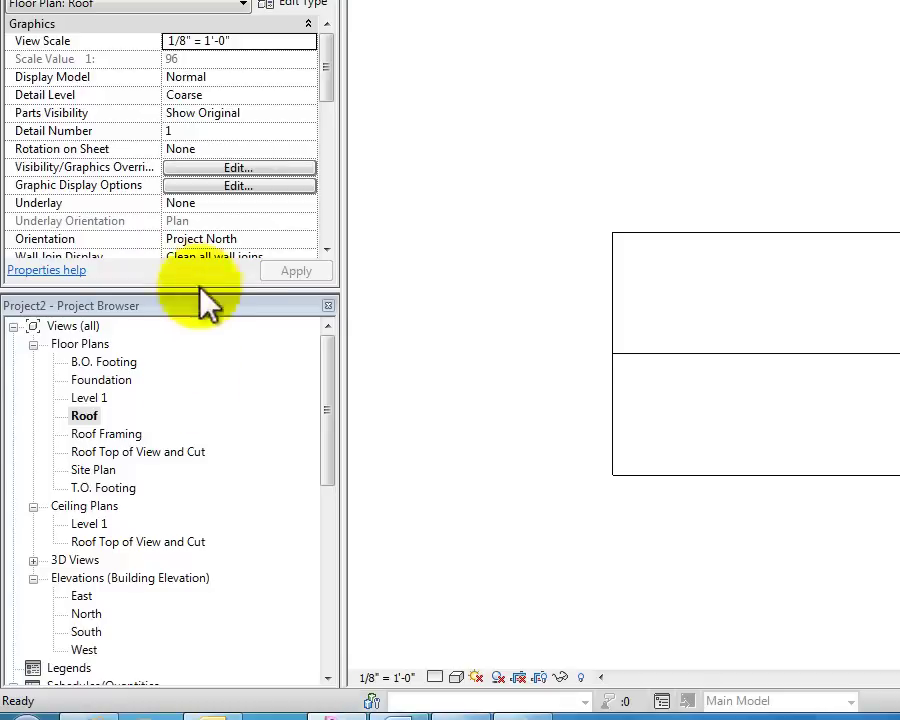
drag(321, 98, 320, 262)
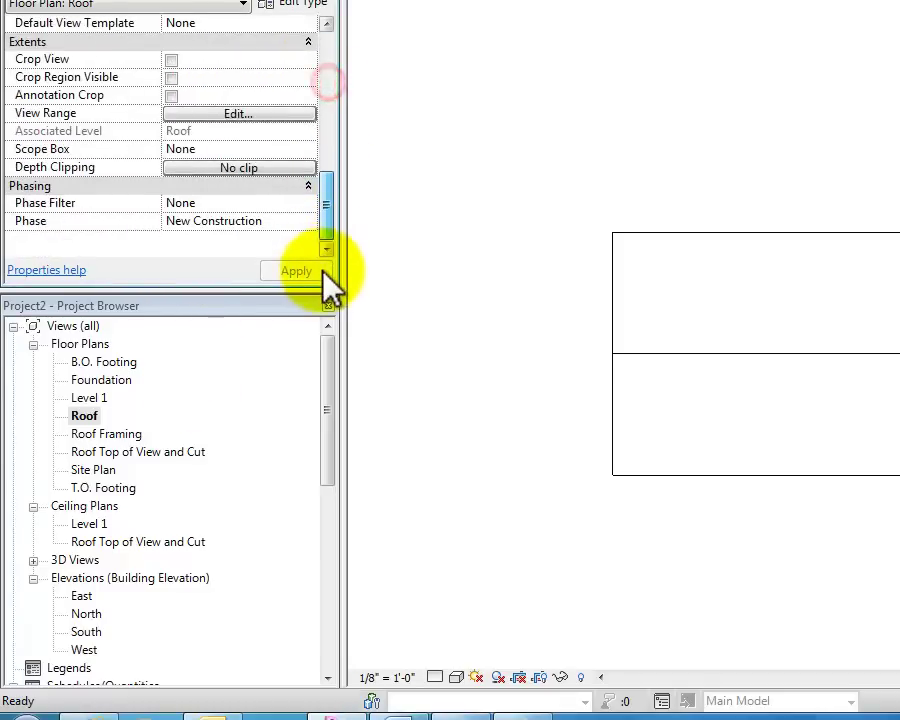
click(236, 113)
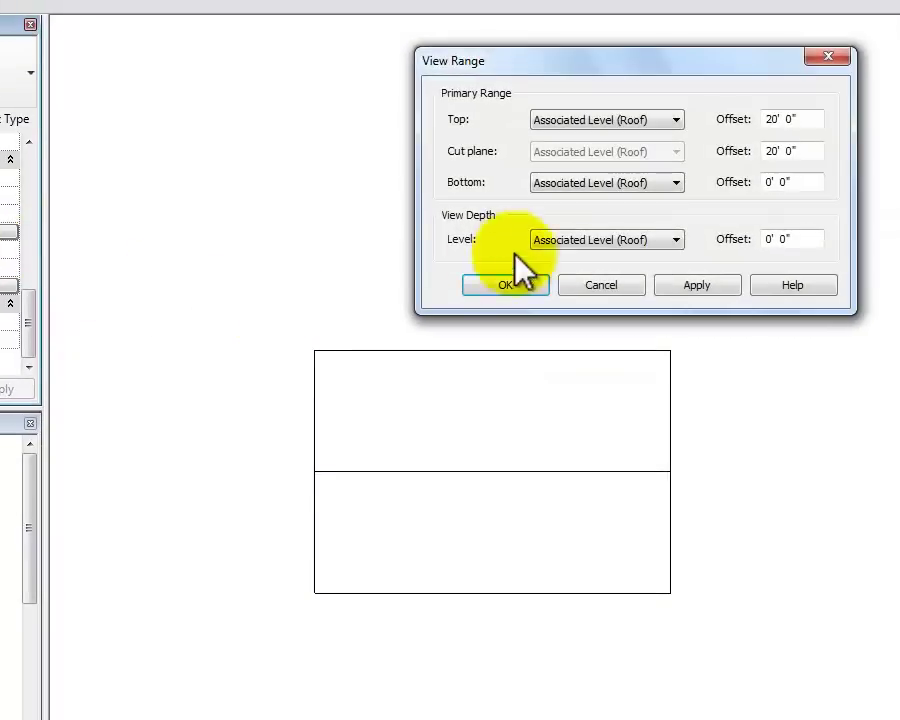
drag(895, 112, 756, 116)
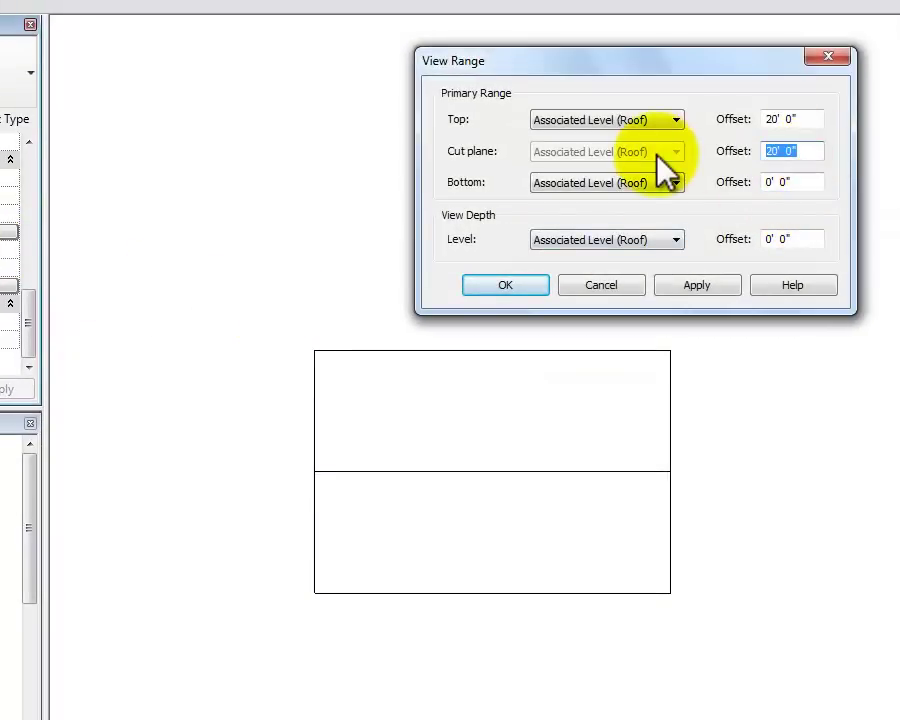
text(2)
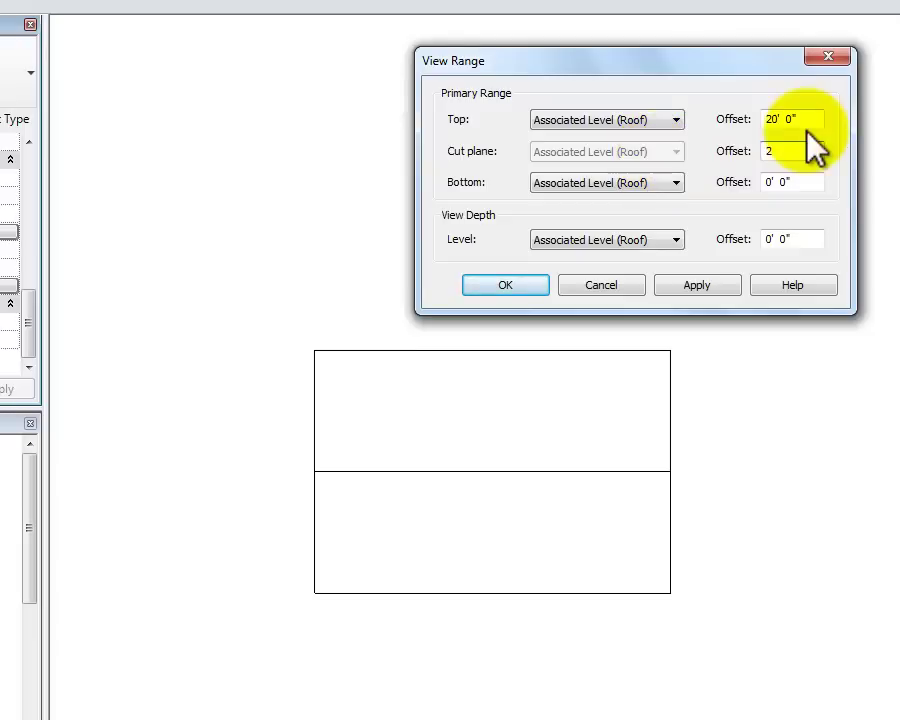
click(716, 285)
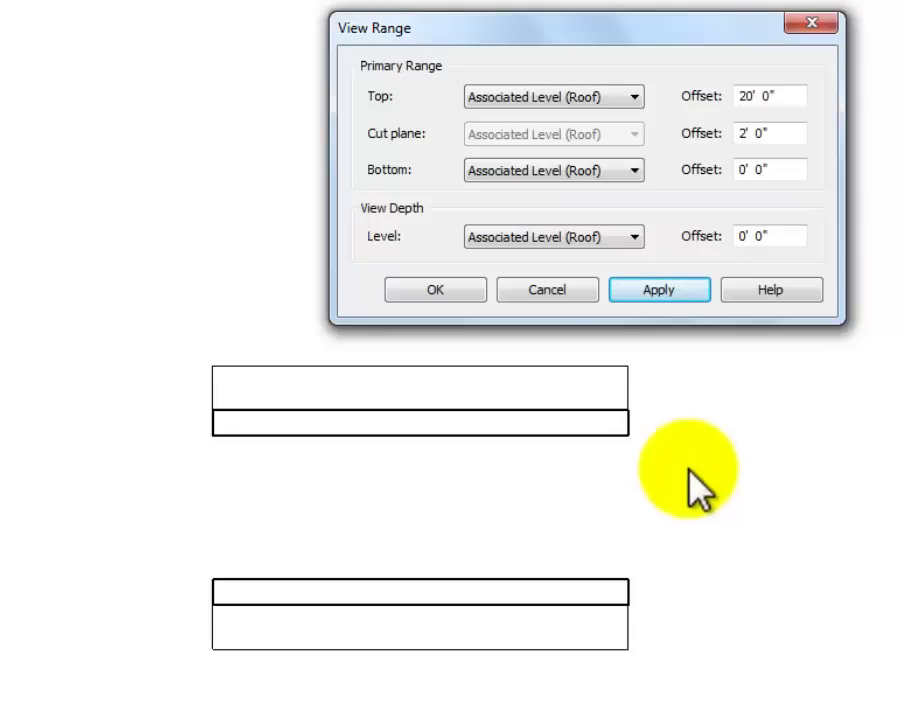
click(565, 290)
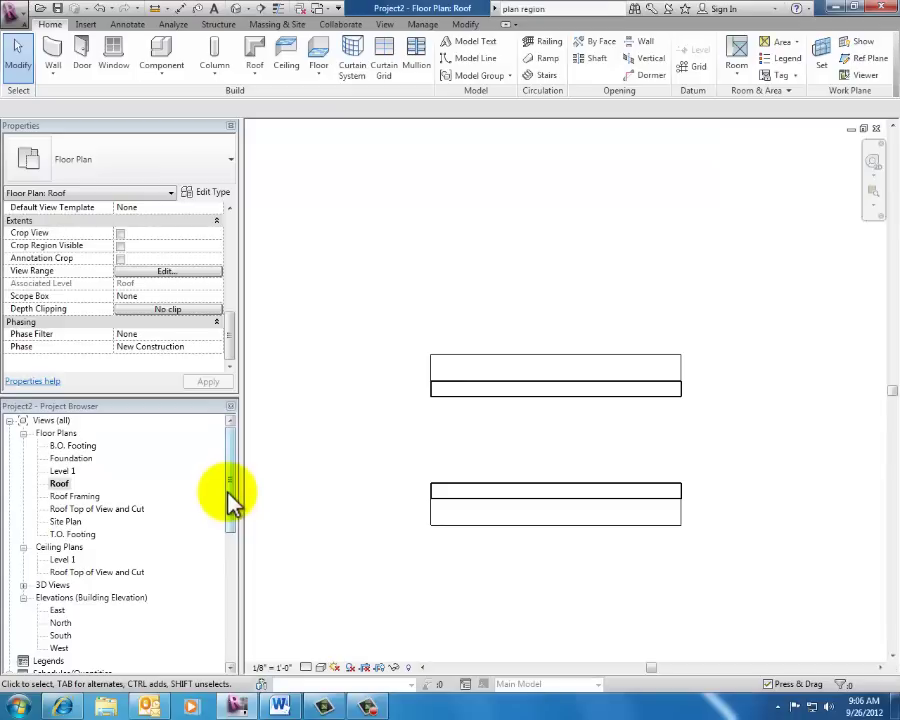
- Apply the Architectural Roof Plan view template to the Roof floor plan after reviewing the template's view range
right_click(62, 484)
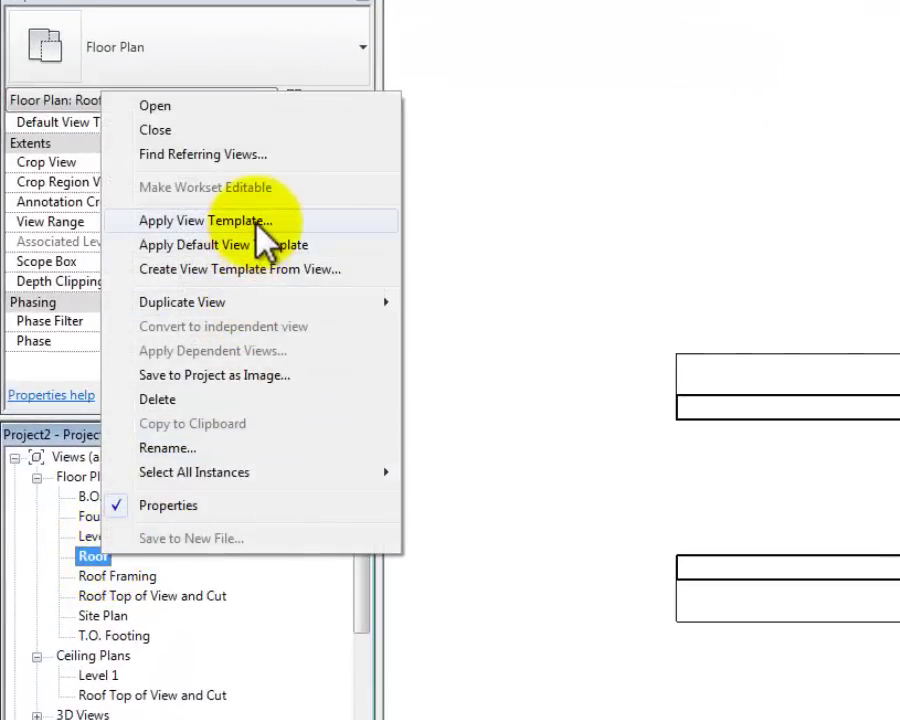
click(258, 222)
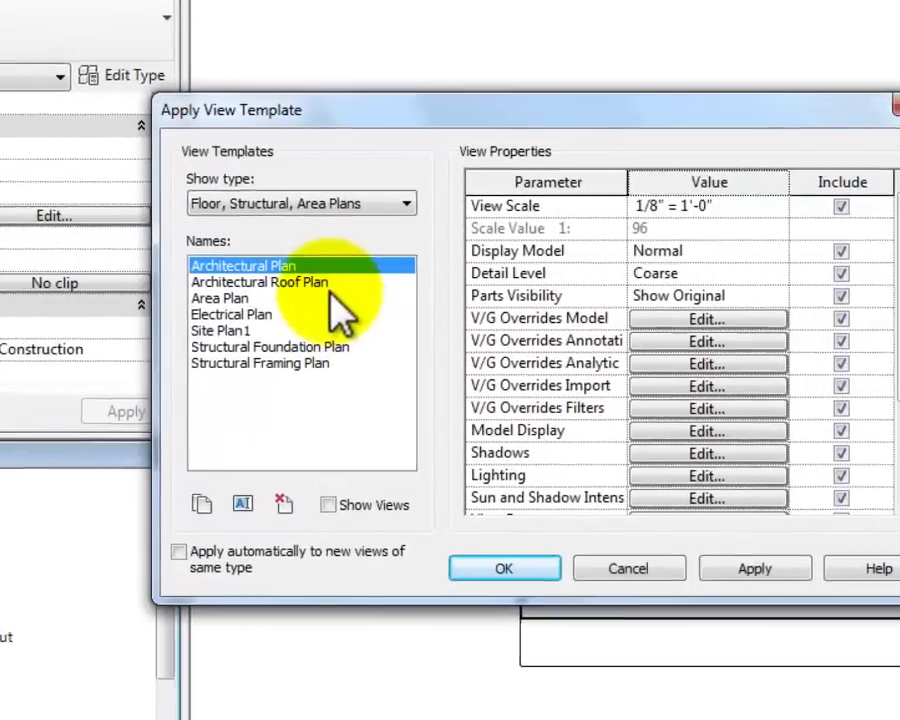
click(470, 281)
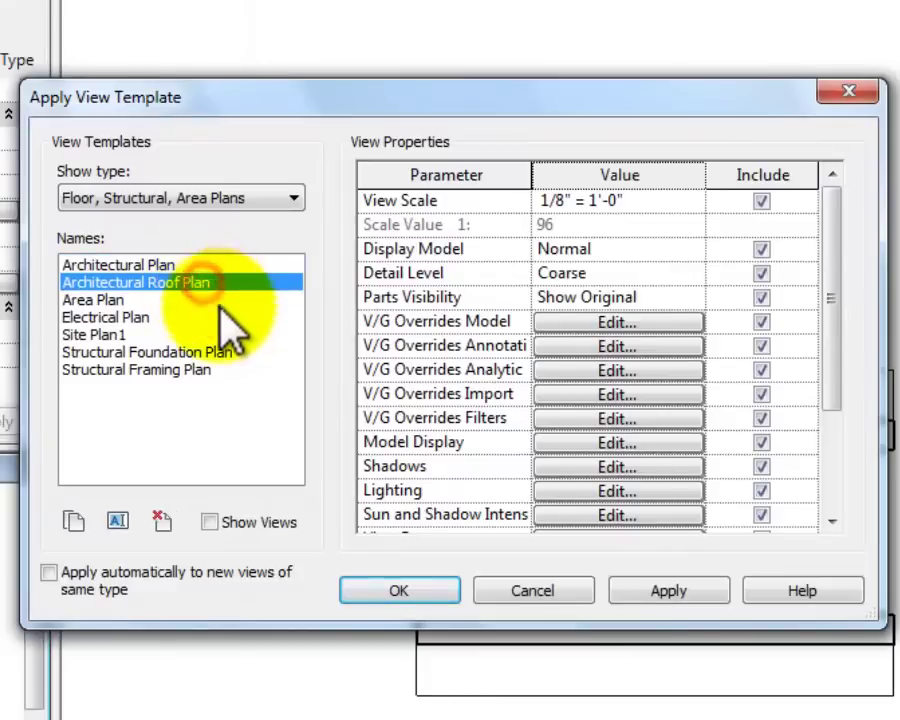
drag(826, 282, 828, 386)
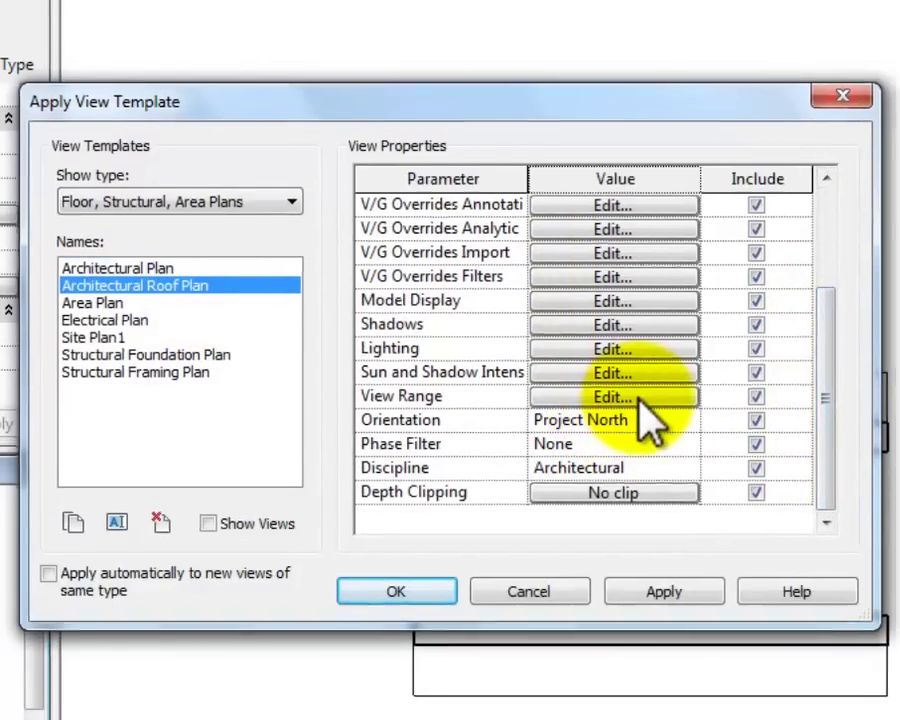
click(644, 394)
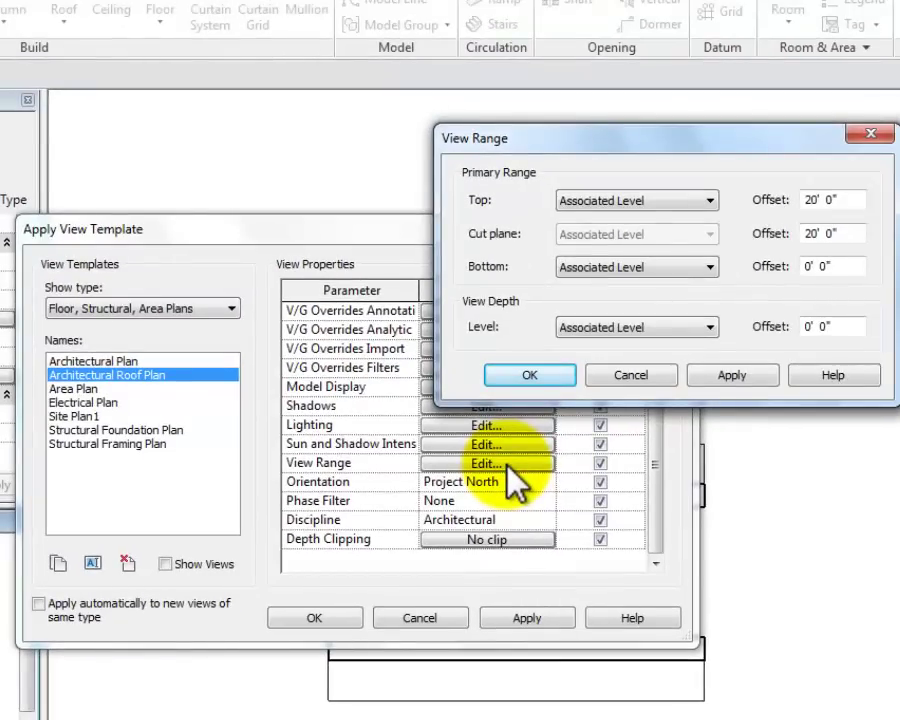
click(535, 375)
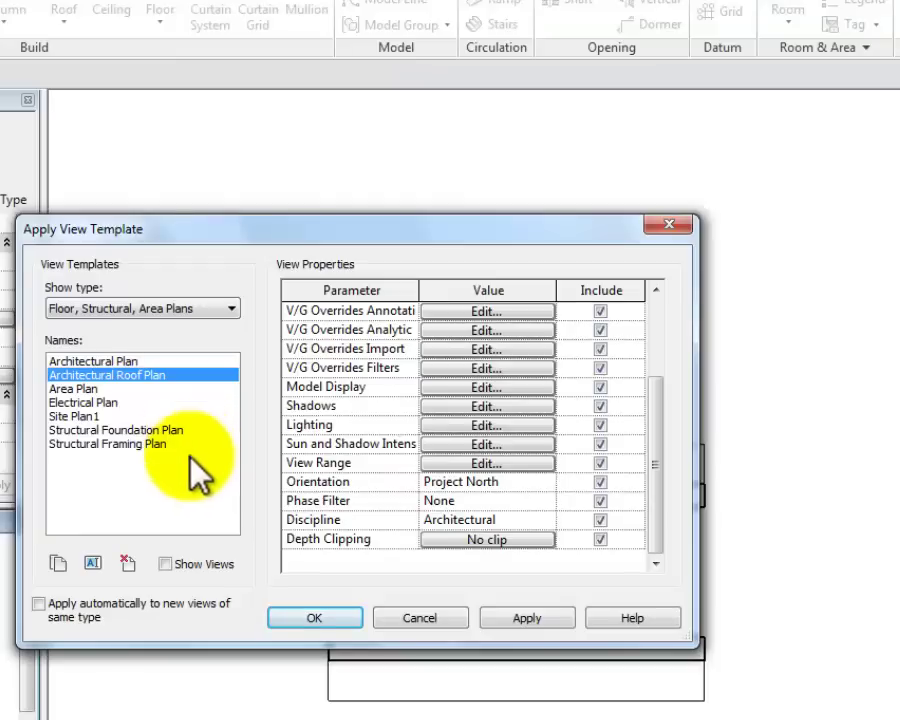
click(316, 617)
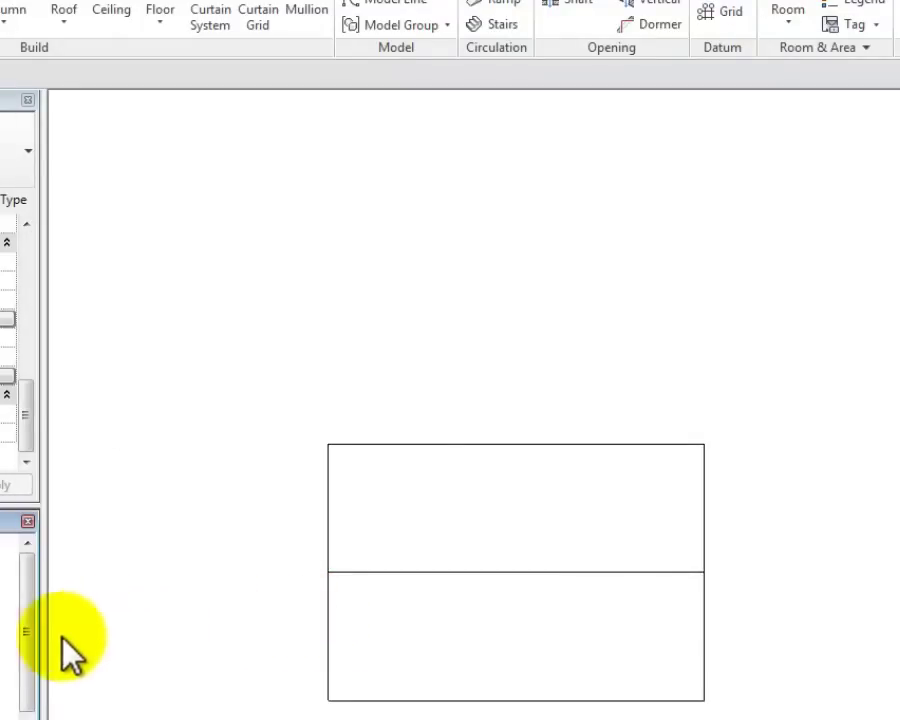
- Open the Level 1 floor plan and inspect the view range of the Architectural Plan view template for it
click(26, 637)
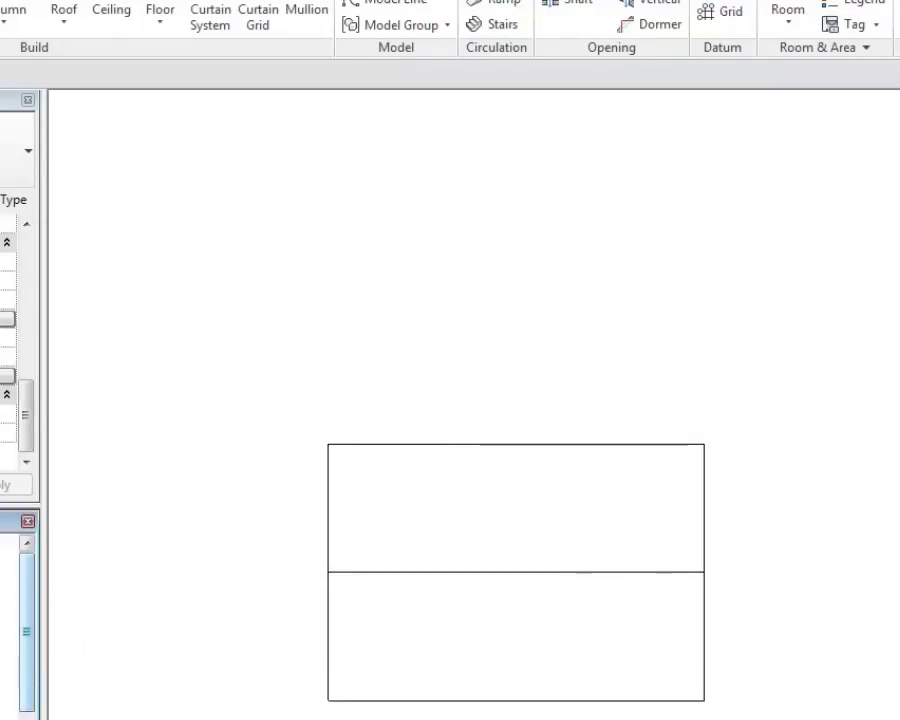
double_click(0, 634)
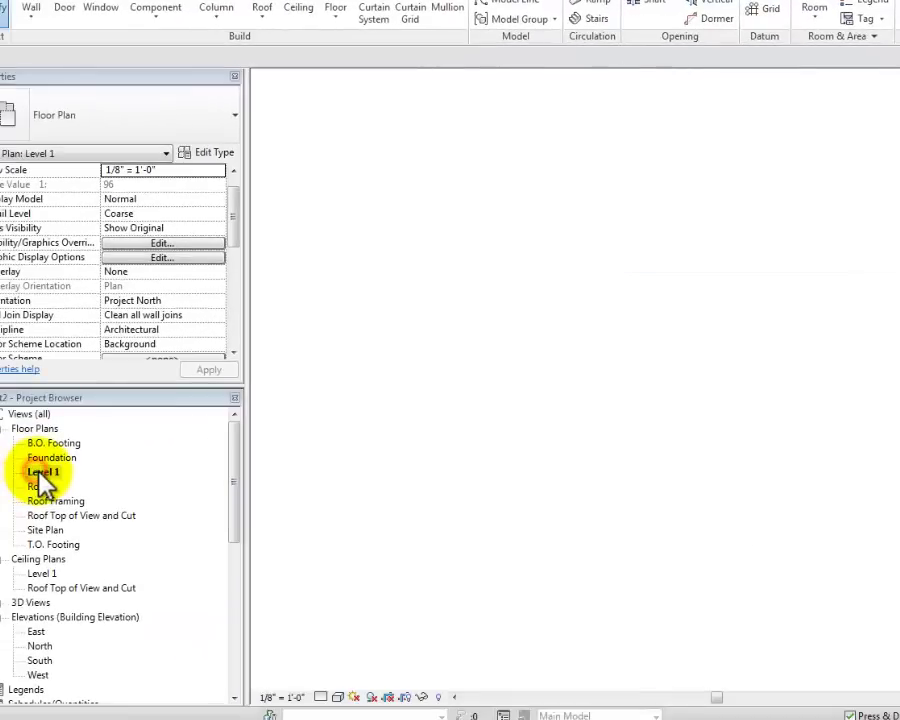
right_click(29, 478)
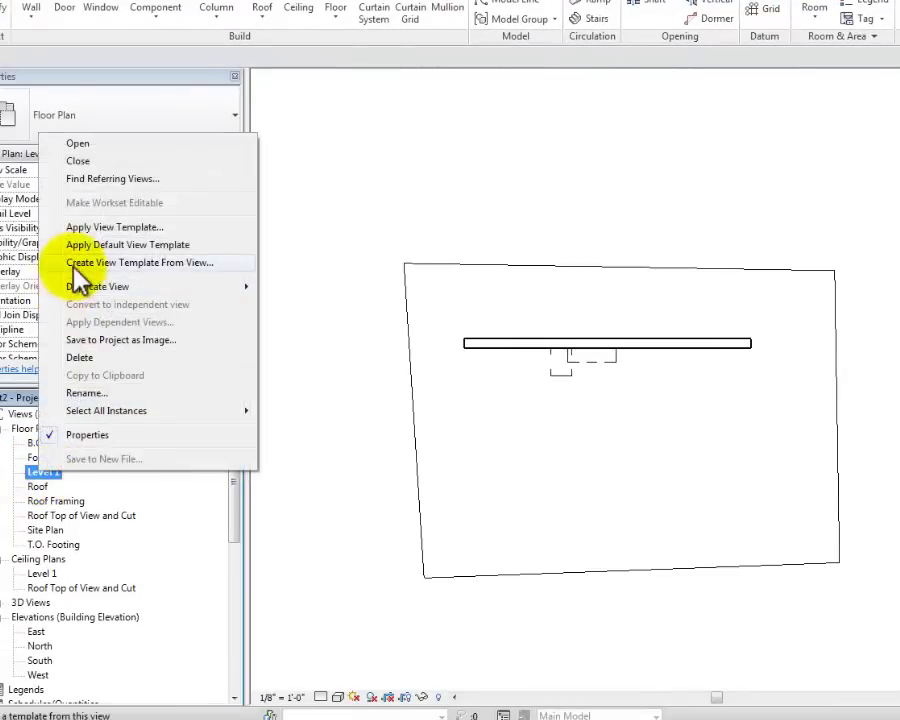
click(95, 228)
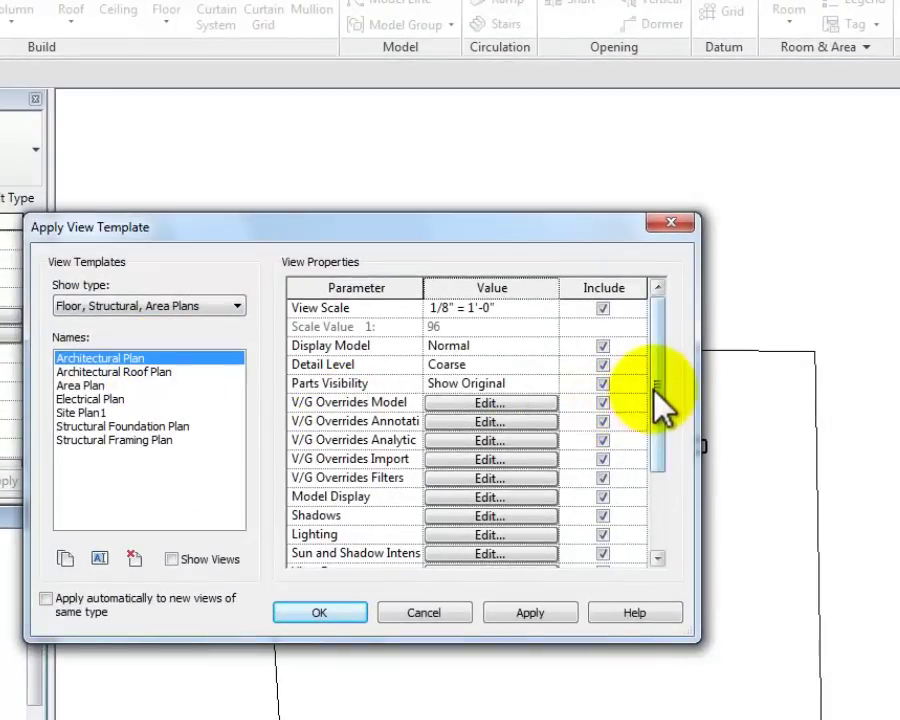
drag(653, 386, 651, 512)
click(477, 458)
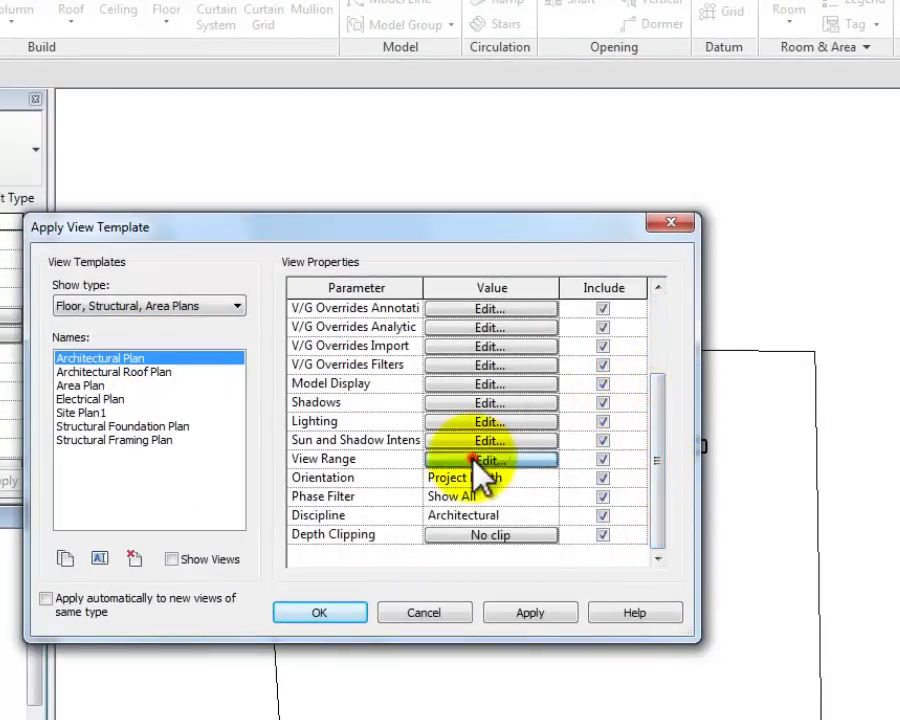